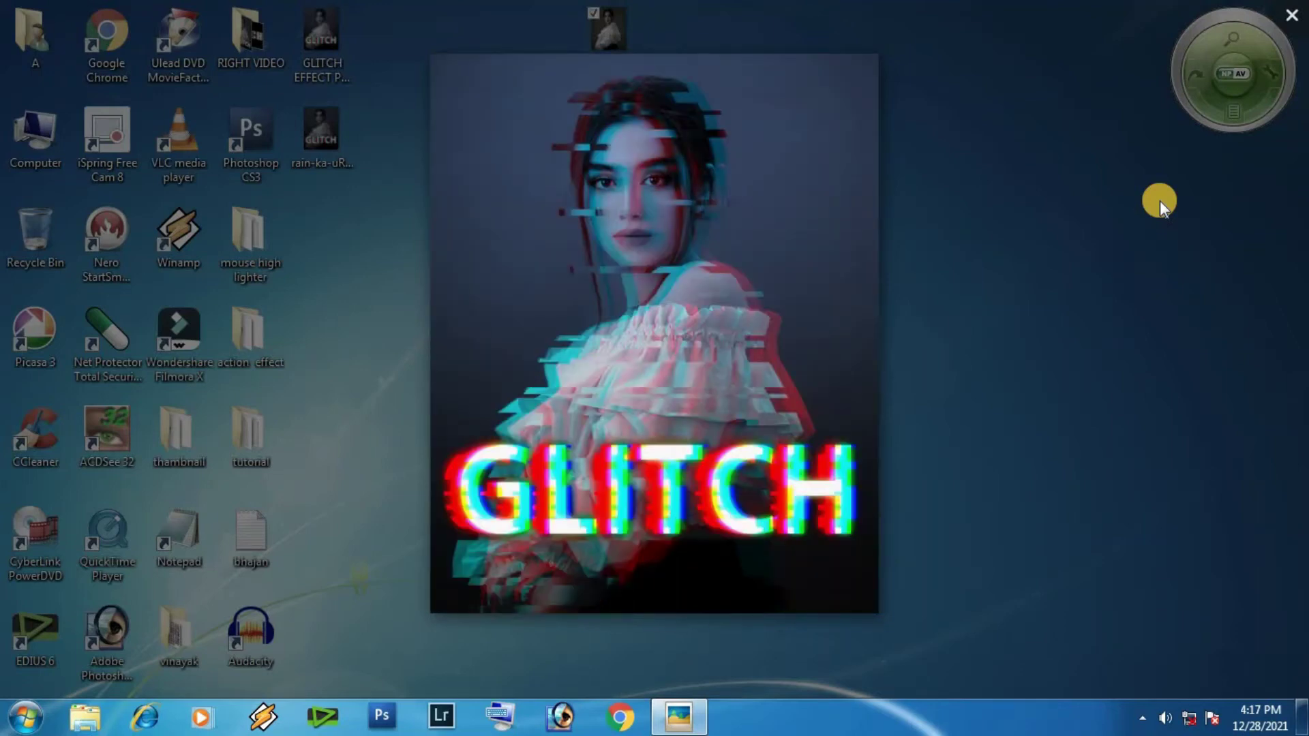
Open the woman's portrait JPG from the Desktop as a single Background layer
{"action": "scroll", "coordinate": [699, 274], "scroll_direction": "up", "scroll_amount": 3}
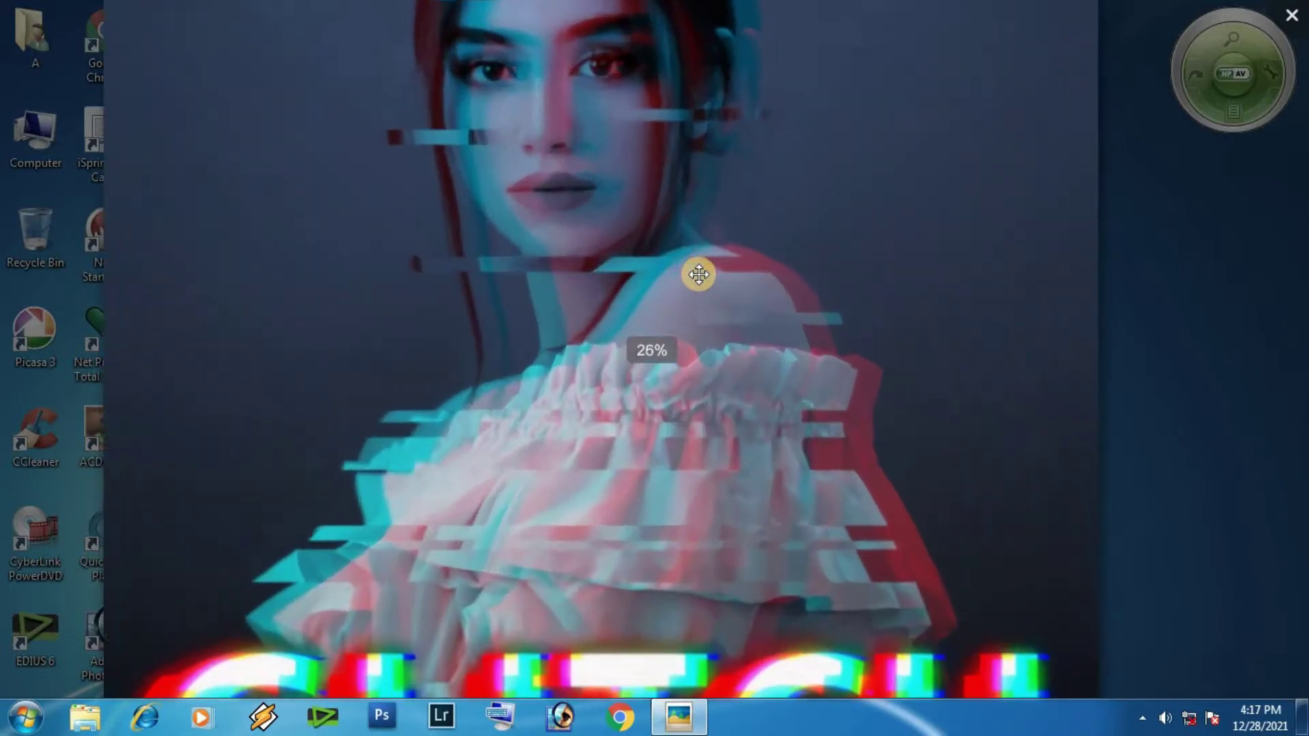
{"action": "scroll", "coordinate": [699, 274], "scroll_direction": "down", "scroll_amount": 2}
{"action": "scroll", "coordinate": [695, 283], "scroll_direction": "up", "scroll_amount": 2}
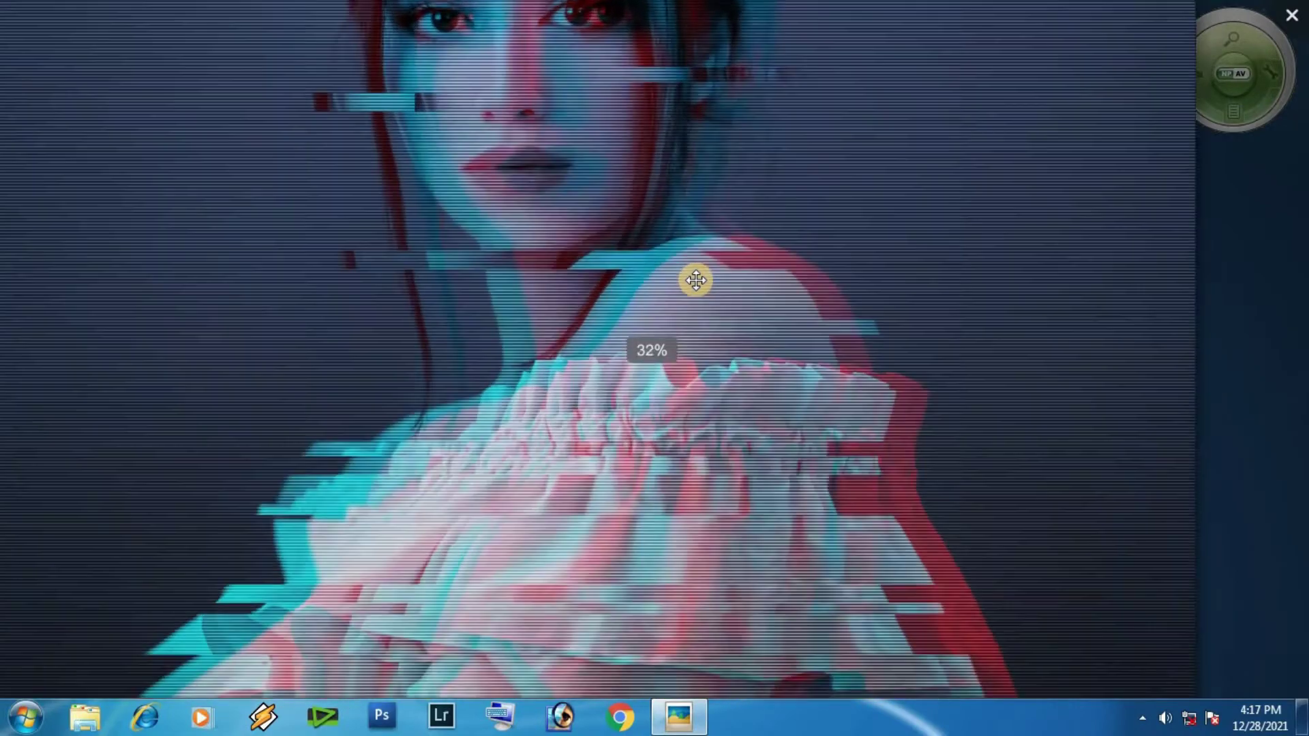
{"action": "scroll", "coordinate": [675, 196], "scroll_direction": "down", "scroll_amount": 3}
{"action": "scroll", "coordinate": [675, 196], "scroll_direction": "up", "scroll_amount": 8}
{"action": "scroll", "coordinate": [675, 195], "scroll_direction": "up", "scroll_amount": 1}
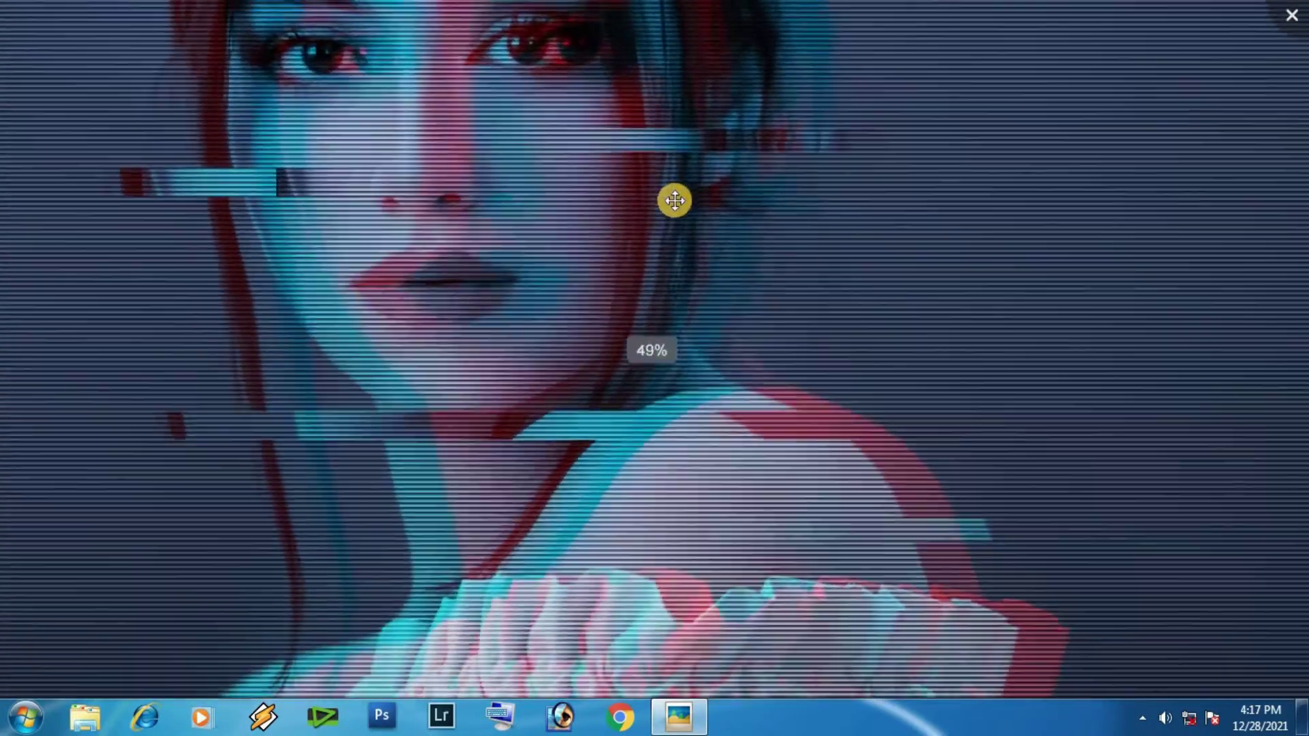
{"action": "scroll", "coordinate": [673, 201], "scroll_direction": "down", "scroll_amount": 5}
{"action": "scroll", "coordinate": [673, 202], "scroll_direction": "down", "scroll_amount": 2}
{"action": "scroll", "coordinate": [673, 201], "scroll_direction": "down", "scroll_amount": 2}
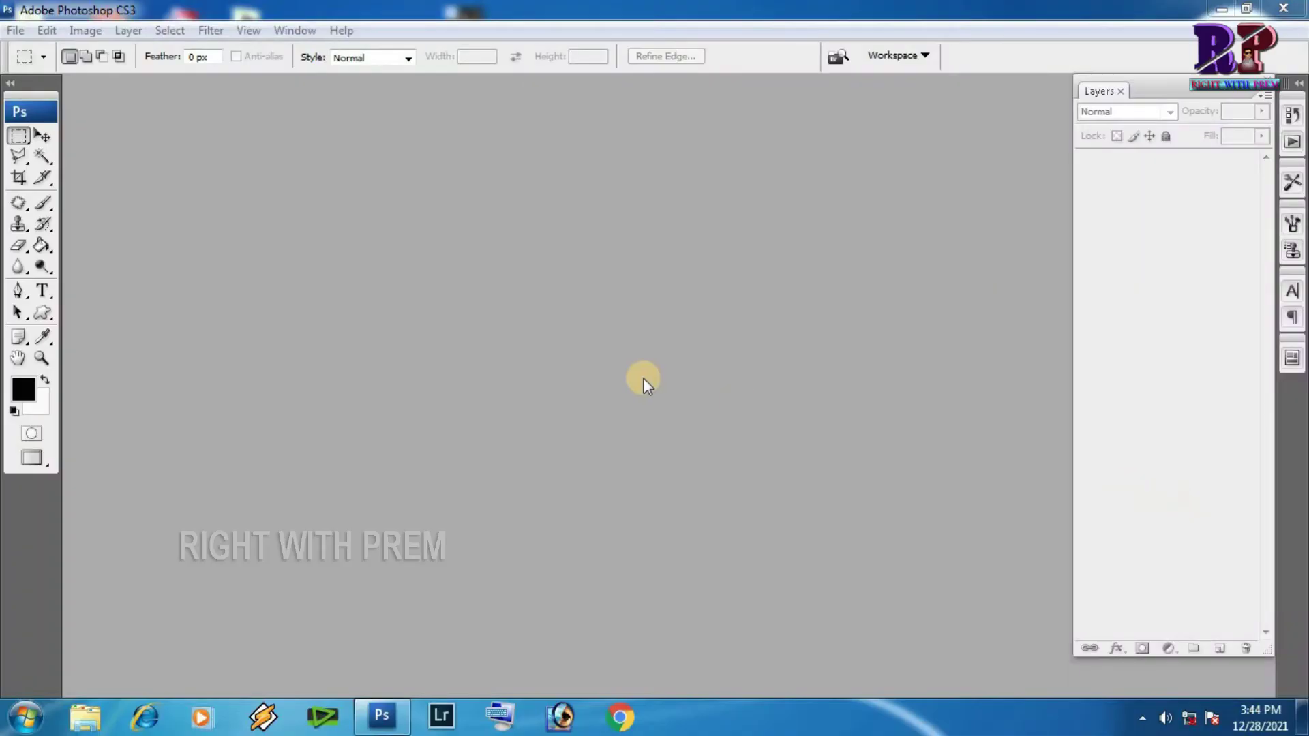
{"action": "double_click", "coordinate": [606, 363]}
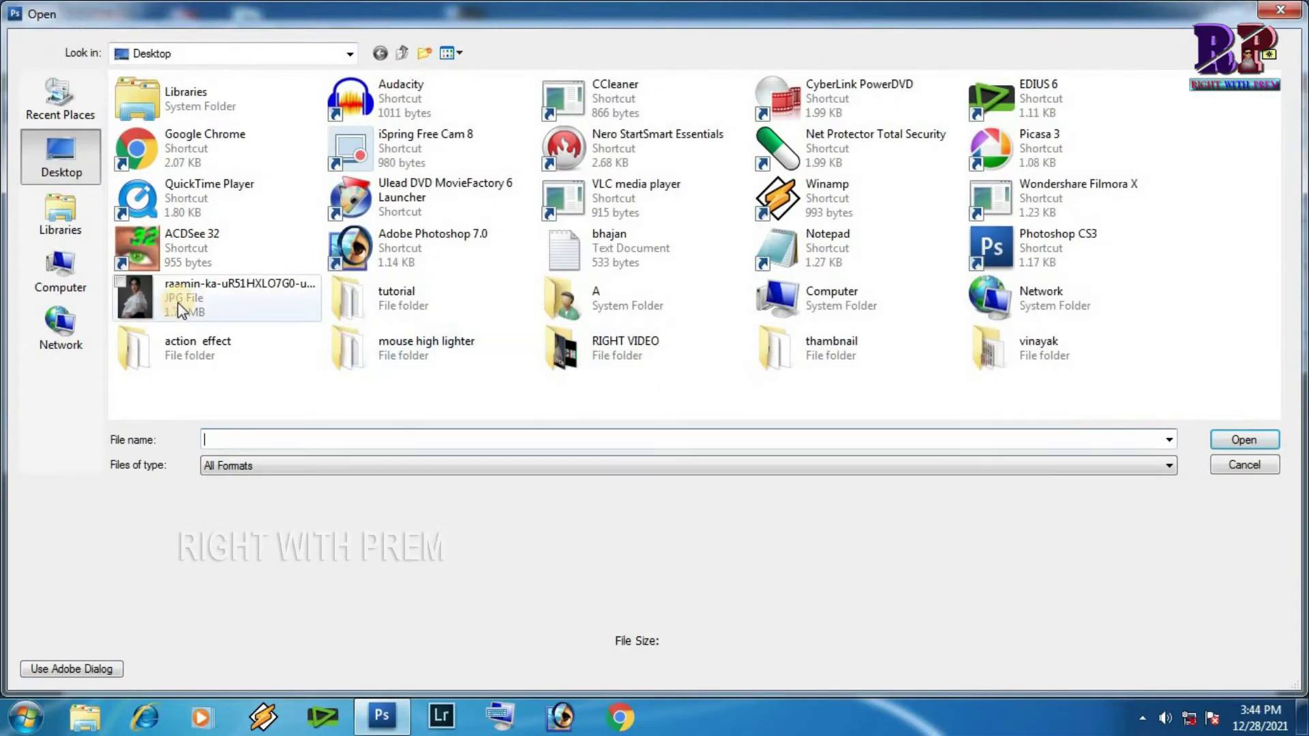
{"action": "left_click", "coordinate": [150, 301]}
{"action": "left_click", "coordinate": [1244, 440]}
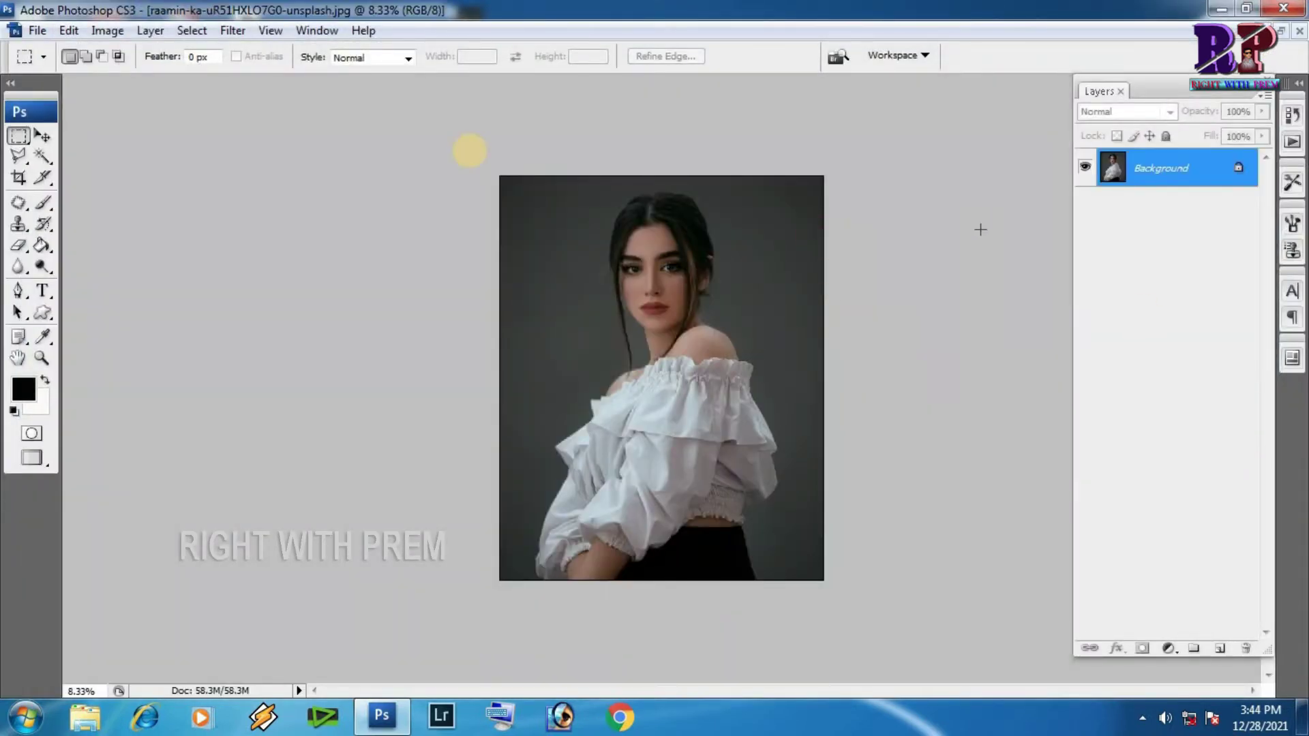
{"action": "left_click", "coordinate": [101, 31]}
{"action": "mouse_move", "coordinate": [137, 79]}
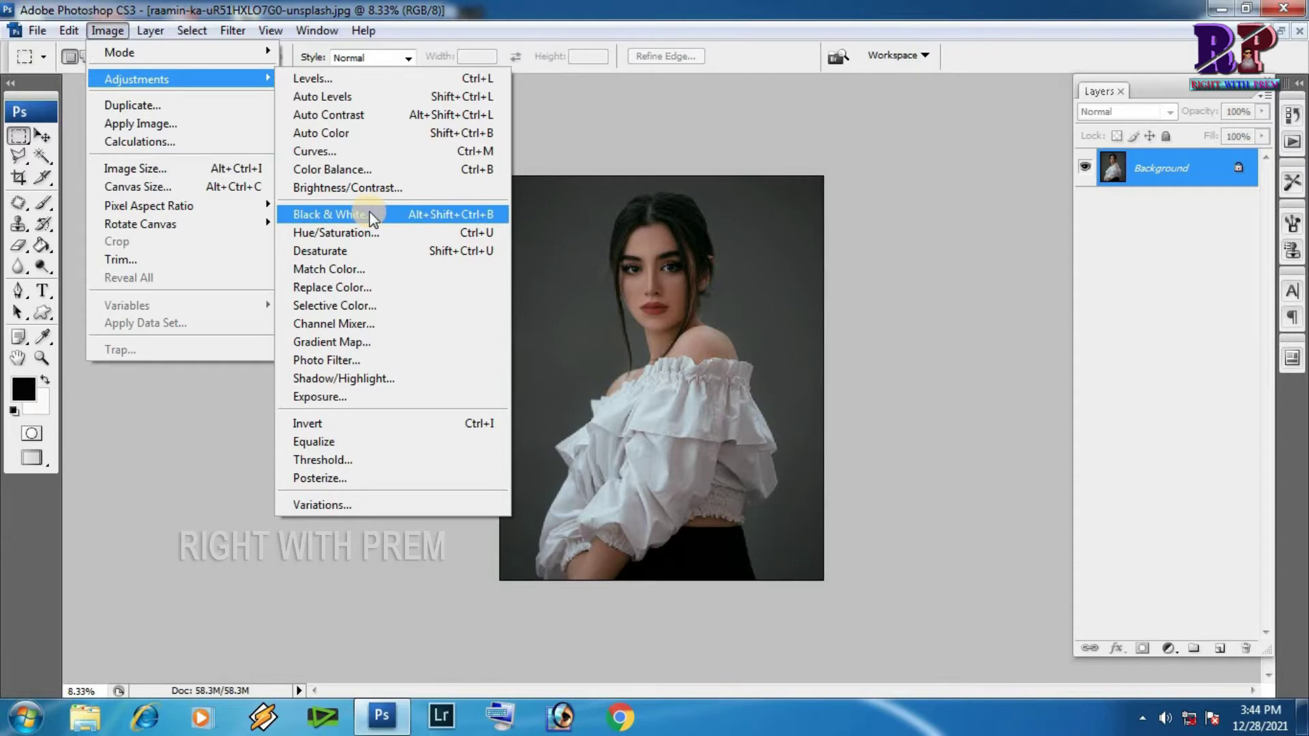
Convert the portrait to grayscale using Black & White at its default slider values
{"action": "left_click", "coordinate": [372, 216]}
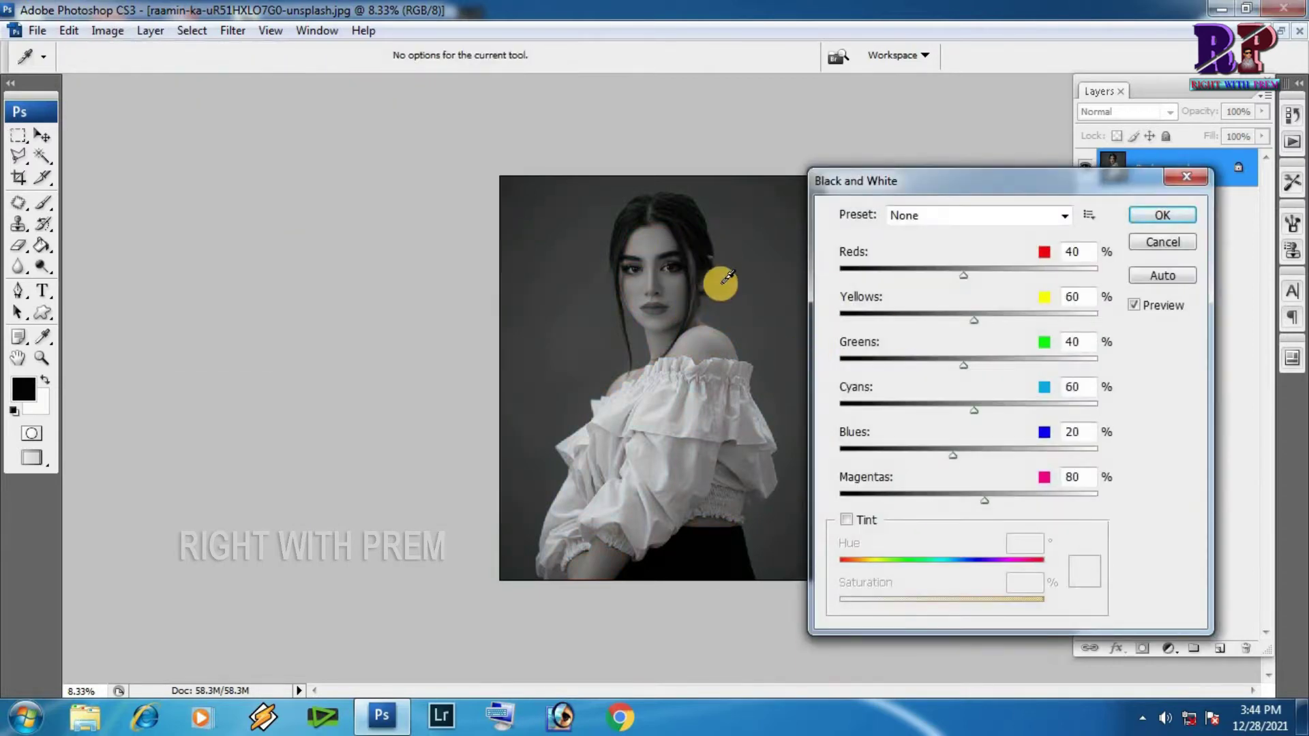
{"action": "left_click", "coordinate": [1164, 214]}
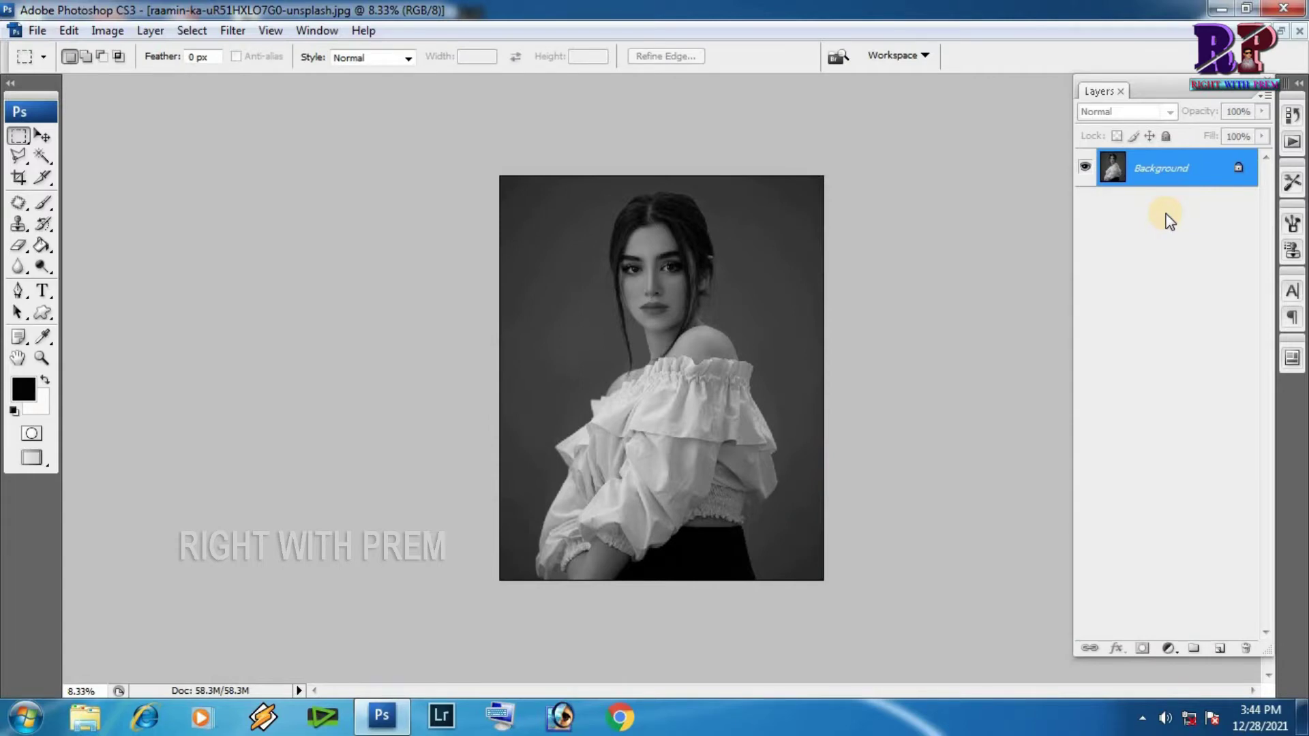
{"action": "key", "text": "ctrl+j"}
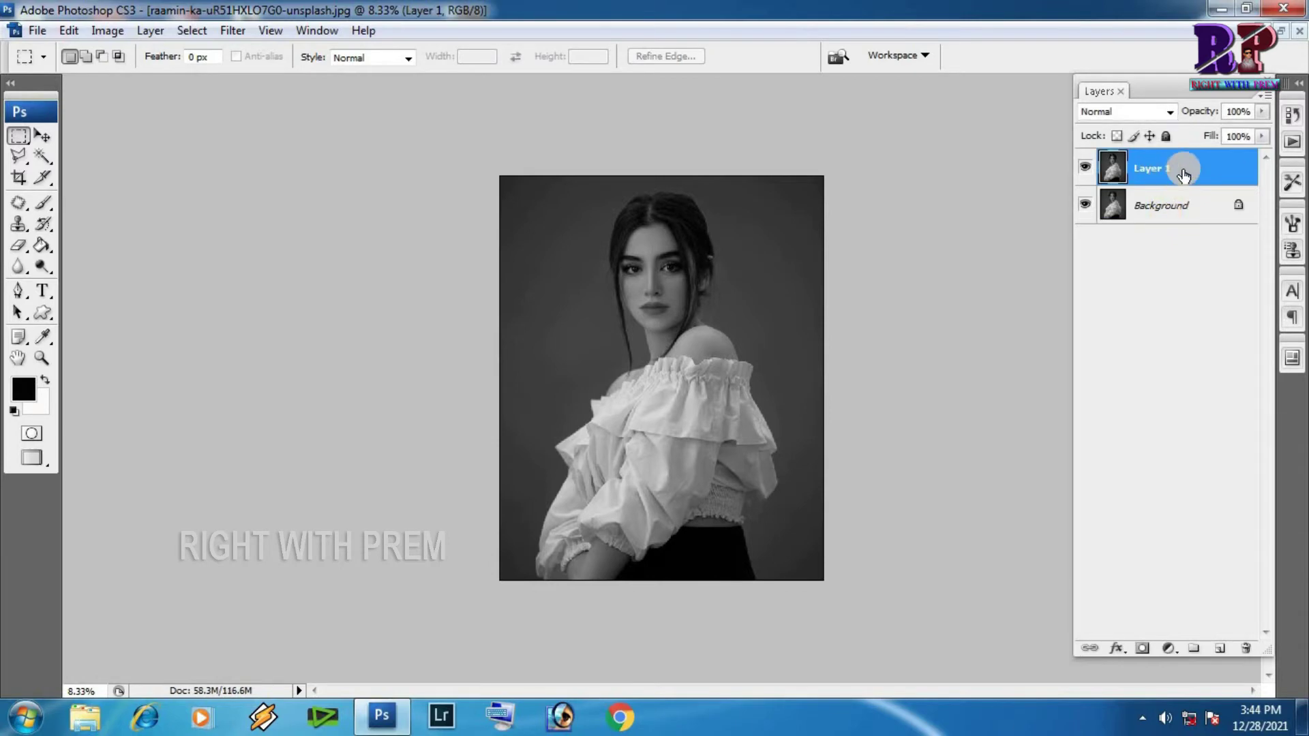
Exclude the R channel from Layer 1 and nudge it left for a red-cyan split
{"action": "double_click", "coordinate": [1209, 171]}
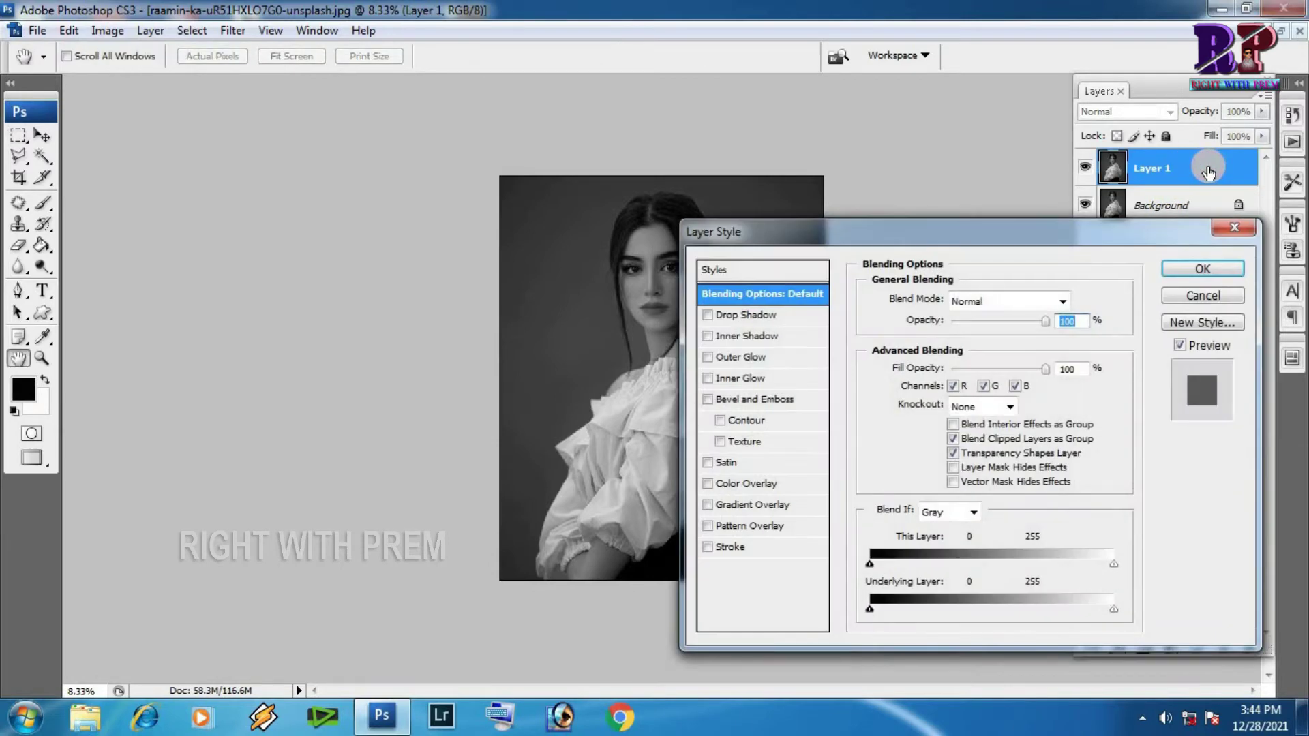
{"action": "left_click", "coordinate": [953, 386]}
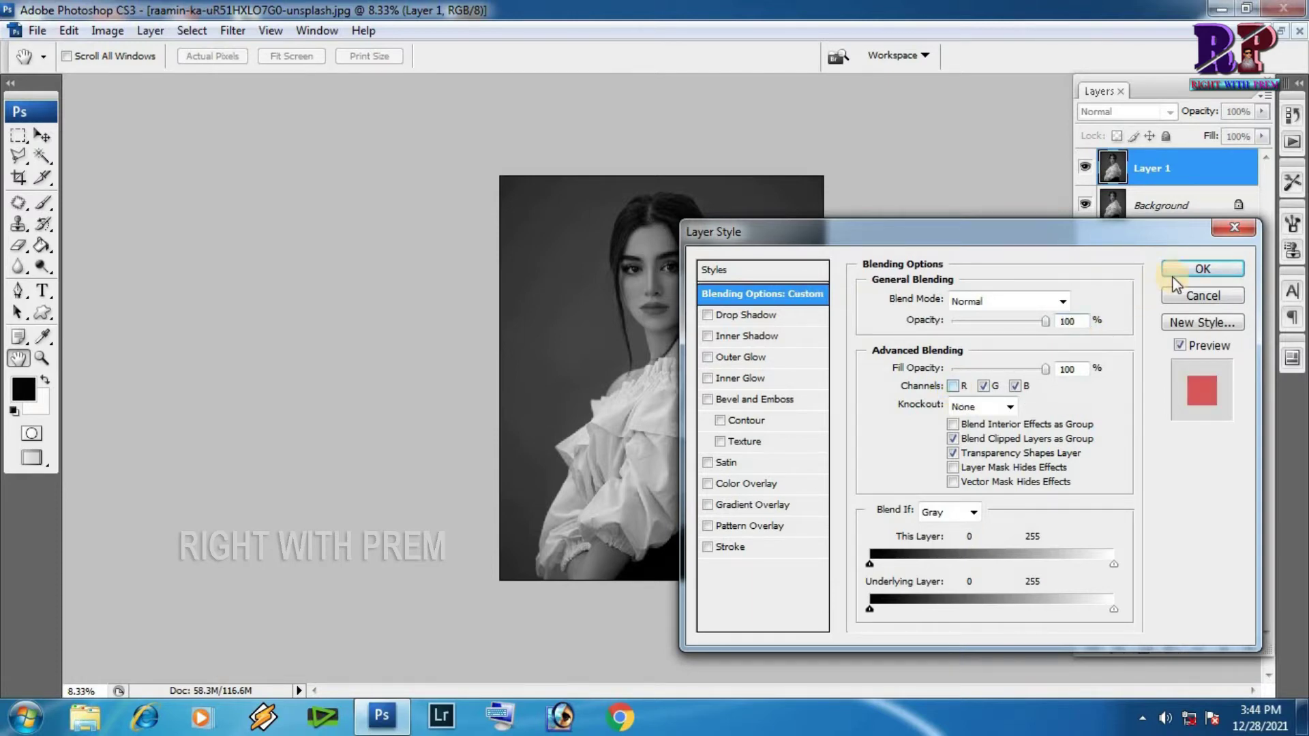
{"action": "left_click", "coordinate": [1191, 269]}
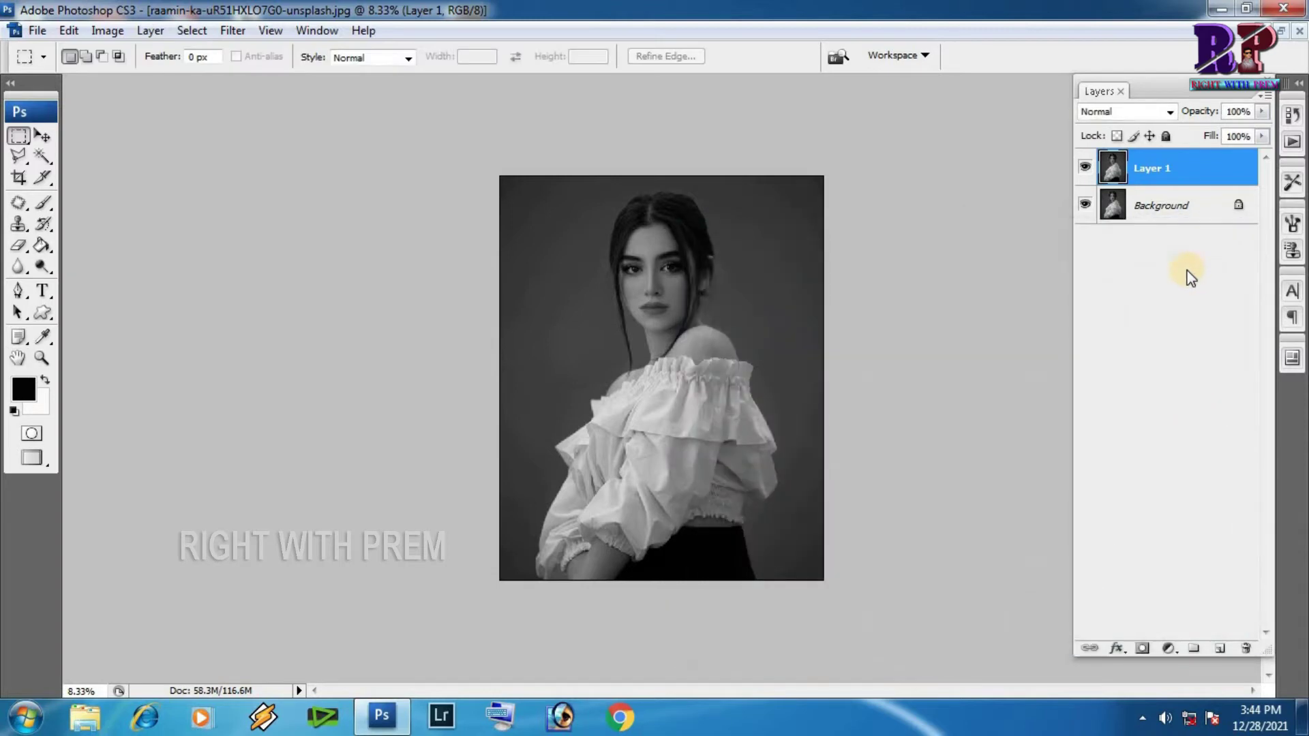
{"action": "left_click", "coordinate": [45, 137]}
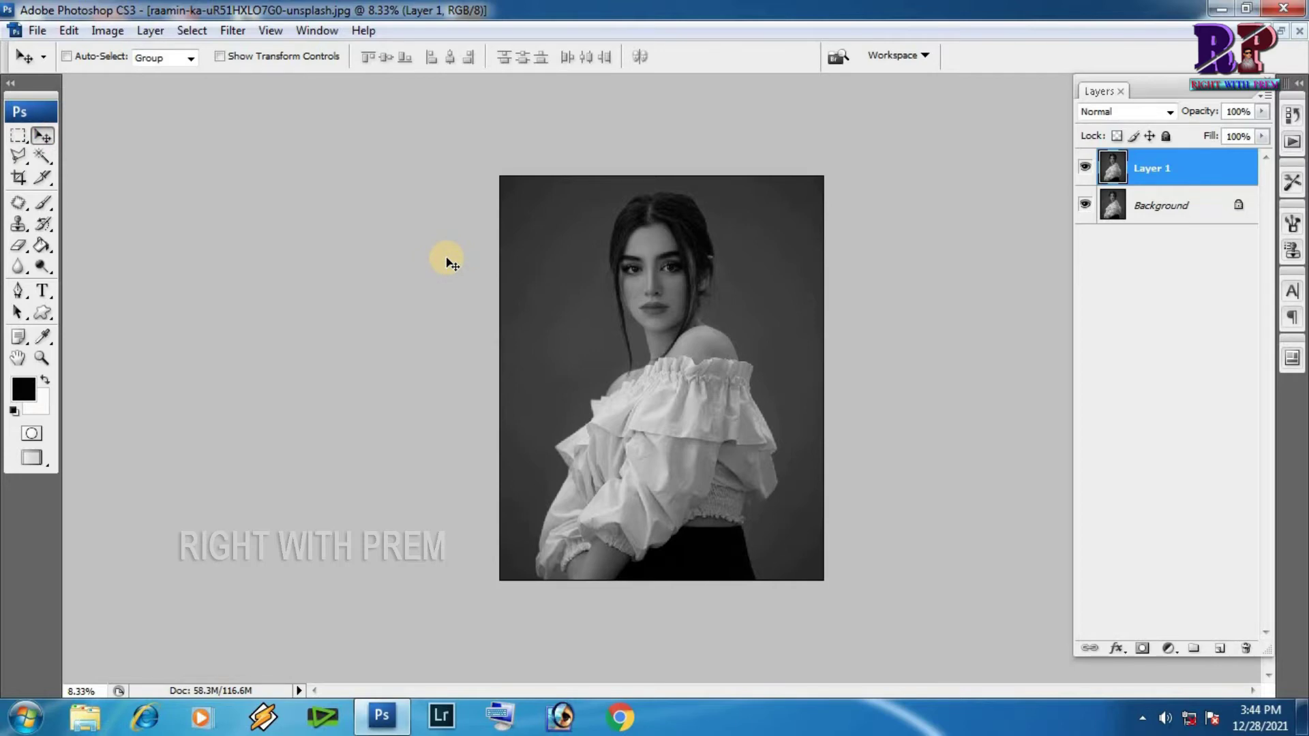
{"action": "key", "text": "shift+Left"}
{"action": "key", "text": "shift+Left"}
{"action": "key", "text": "shift+Left"}
{"action": "key", "text": "shift+Left"}
{"action": "key", "text": "shift+Left"}
{"action": "key", "text": "shift+Left"}
{"action": "key", "text": "shift+Left"}
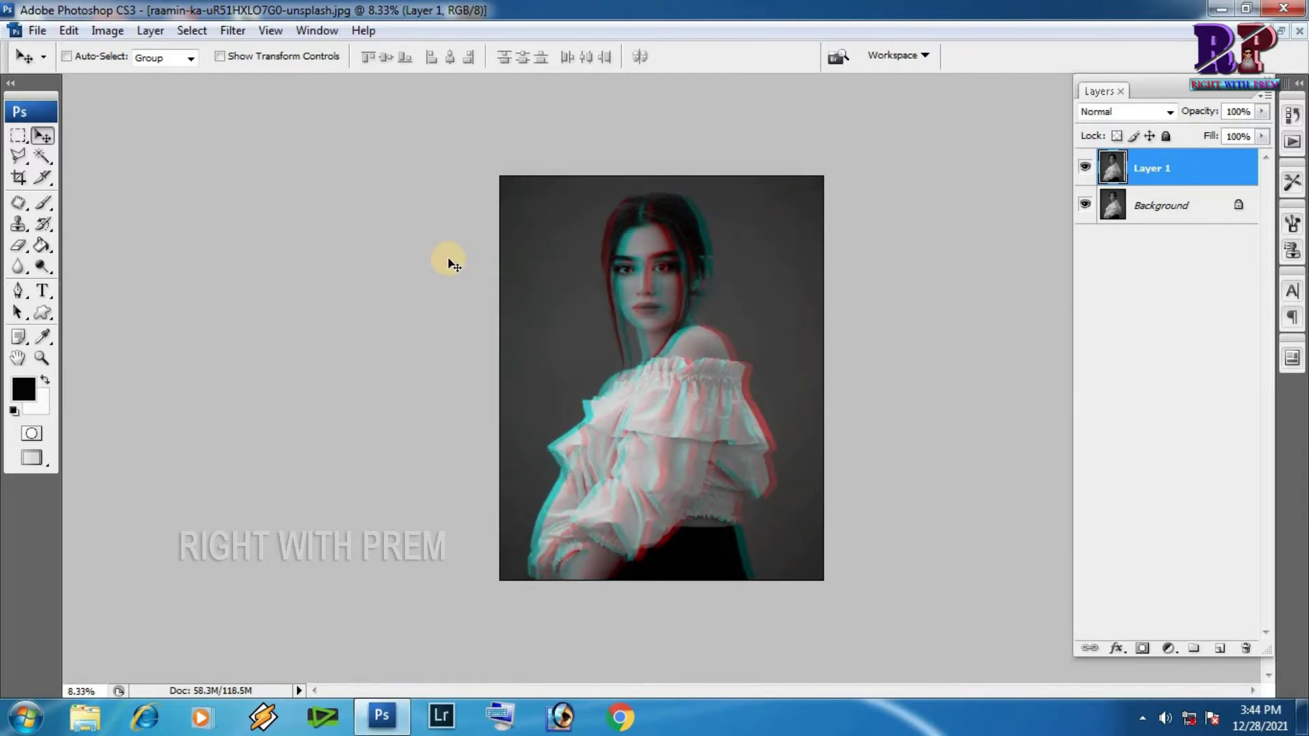
{"action": "left_click", "coordinate": [17, 139]}
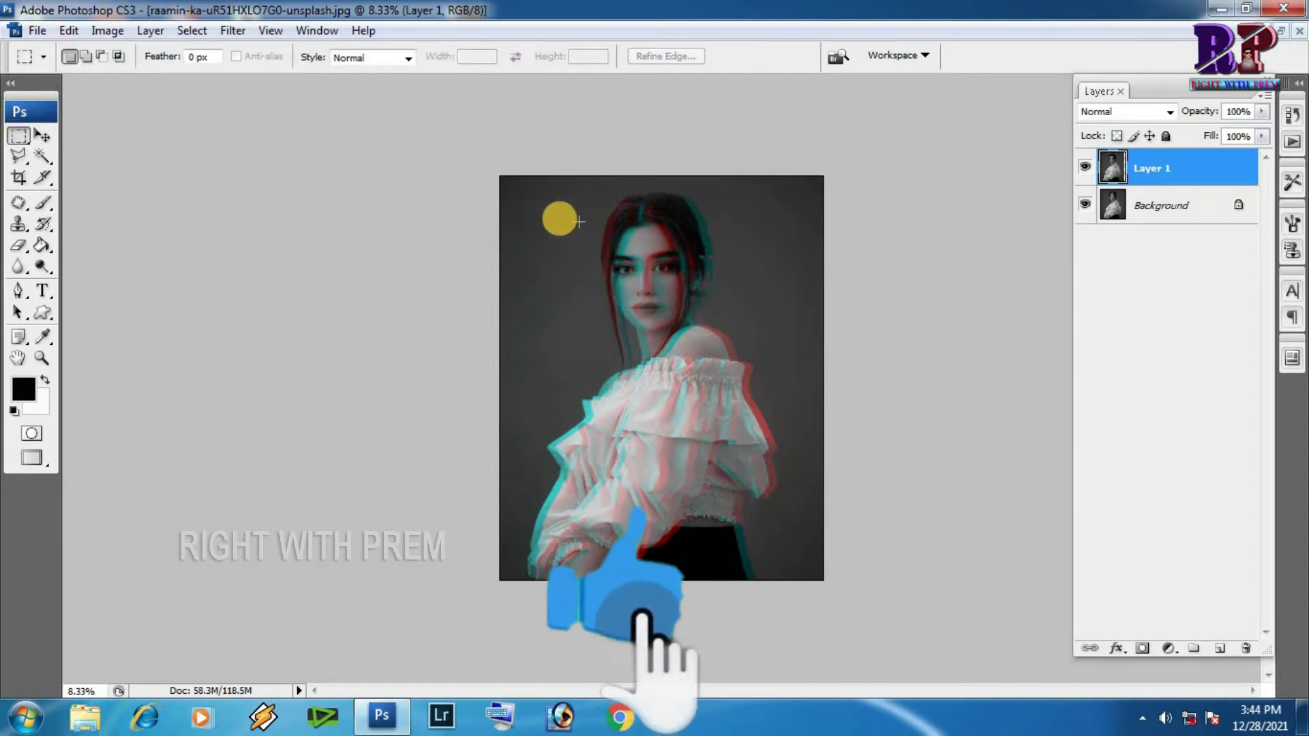
Select eight thin horizontal bands across Layer 1 and shift them slightly left
{"action": "left_click_drag", "start_coordinate": [564, 204], "coordinate": [781, 212]}
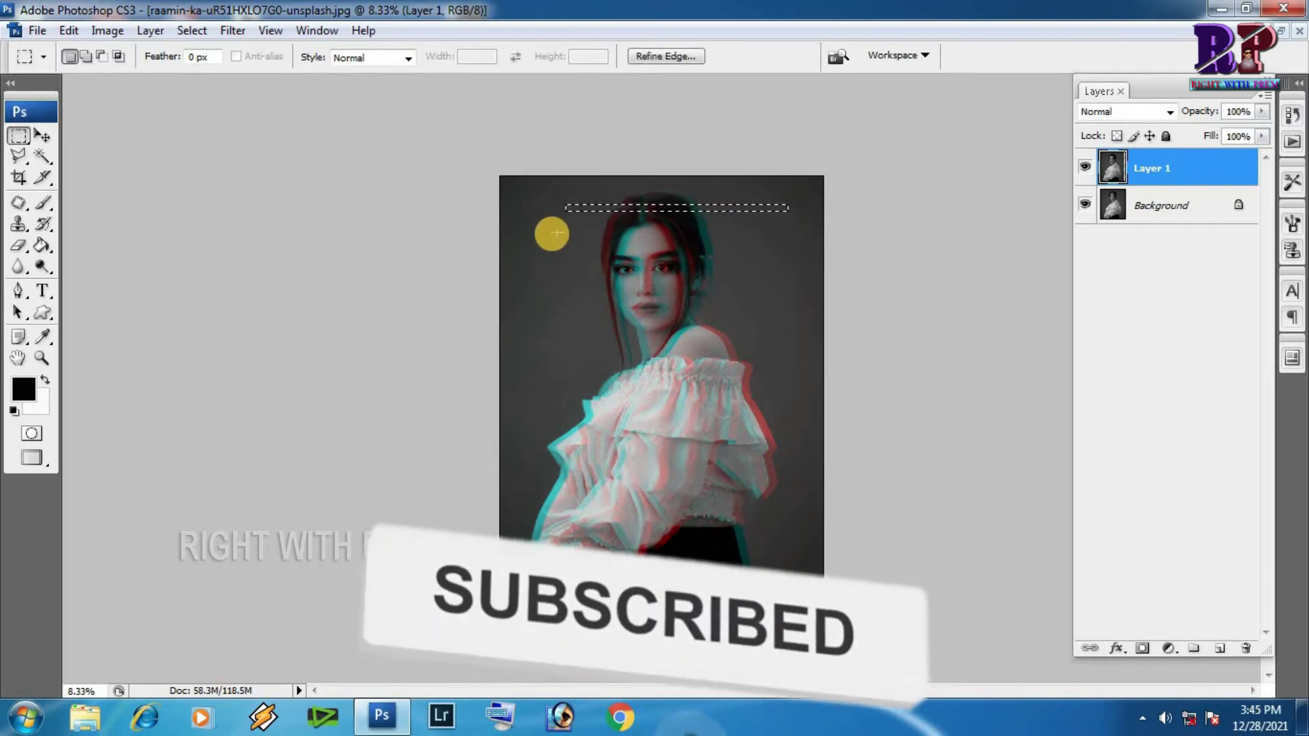
{"action": "left_click_drag", "start_coordinate": [551, 240], "coordinate": [629, 245]}
{"action": "left_click_drag", "start_coordinate": [569, 288], "coordinate": [633, 291]}
{"action": "left_click_drag", "start_coordinate": [598, 332], "coordinate": [802, 333]}
{"action": "left_click_drag", "start_coordinate": [546, 379], "coordinate": [810, 398]}
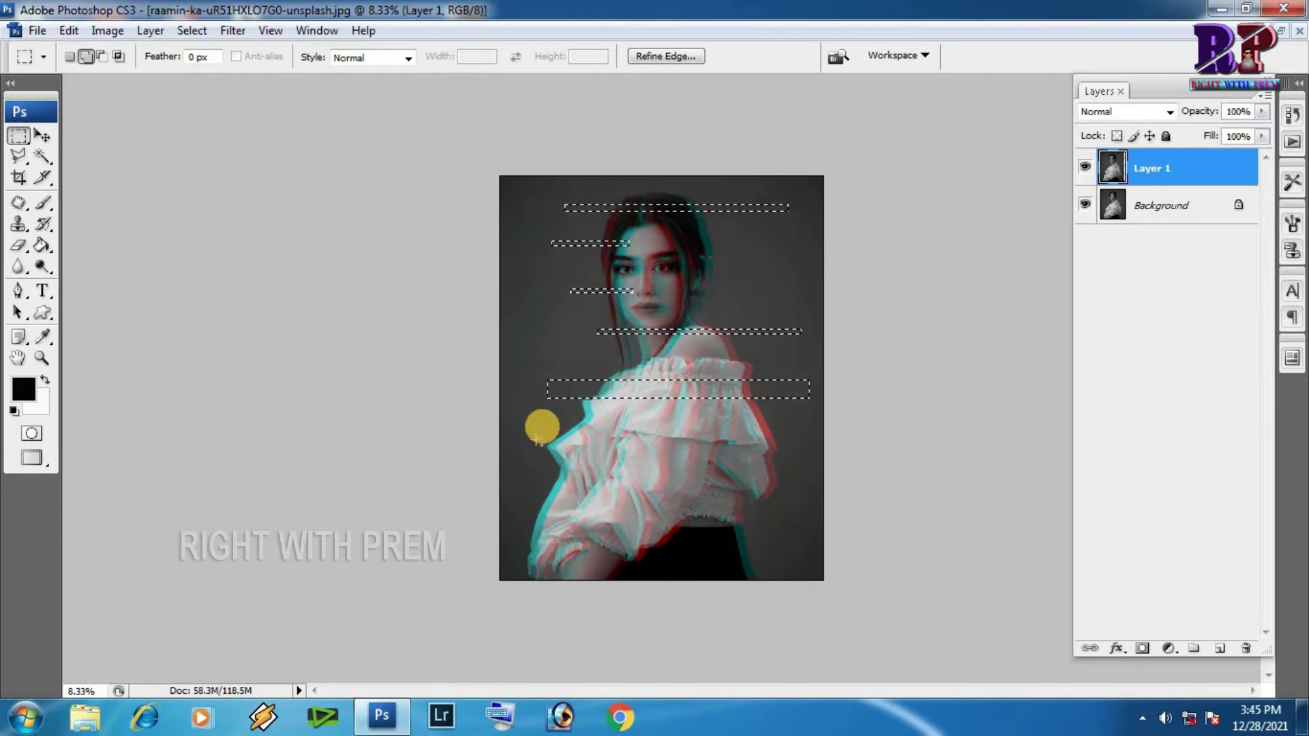
{"action": "left_click_drag", "start_coordinate": [542, 418], "coordinate": [815, 436]}
{"action": "left_click_drag", "start_coordinate": [505, 468], "coordinate": [823, 508]}
{"action": "mouse_move", "coordinate": [501, 527]}
{"action": "left_mouse_down"}
{"action": "mouse_move", "coordinate": [814, 561]}
{"action": "mouse_move", "coordinate": [839, 550]}
{"action": "left_mouse_up"}
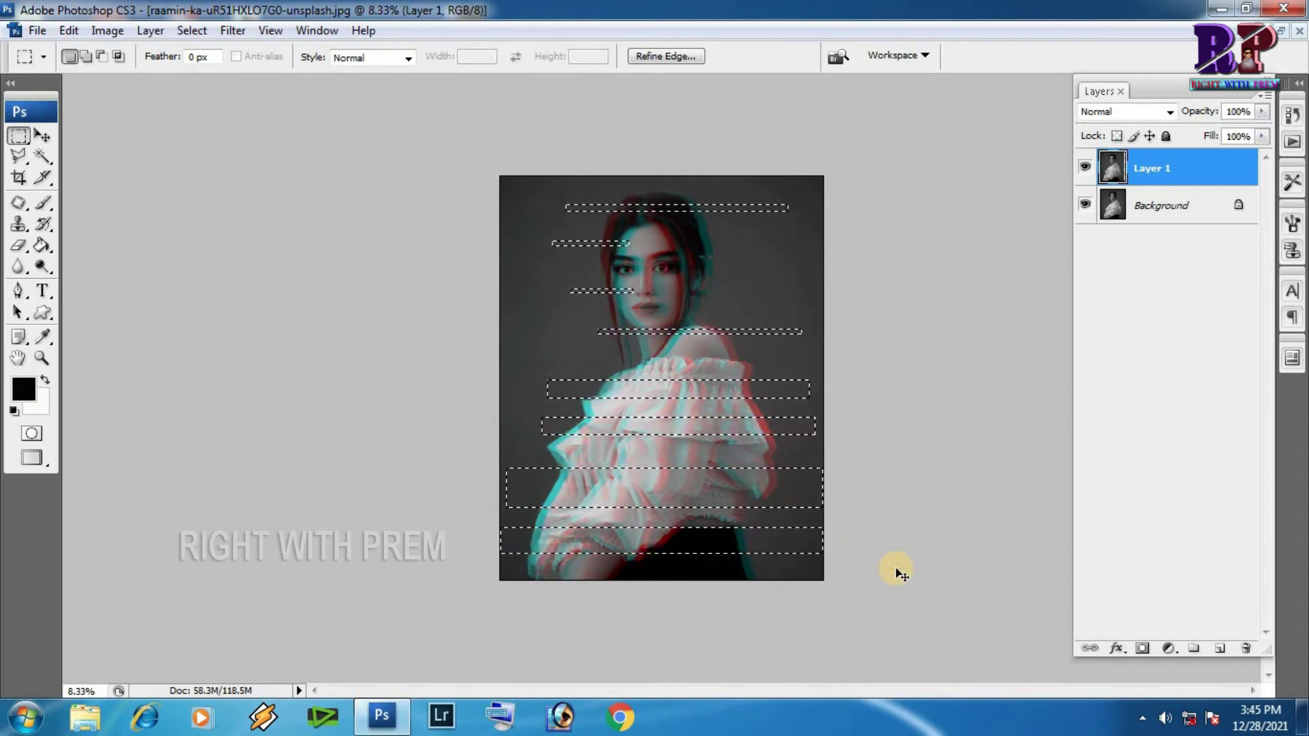
{"action": "key", "text": "shift+Left"}
{"action": "key", "text": "shift+Left"}
{"action": "key", "text": "shift+Left"}
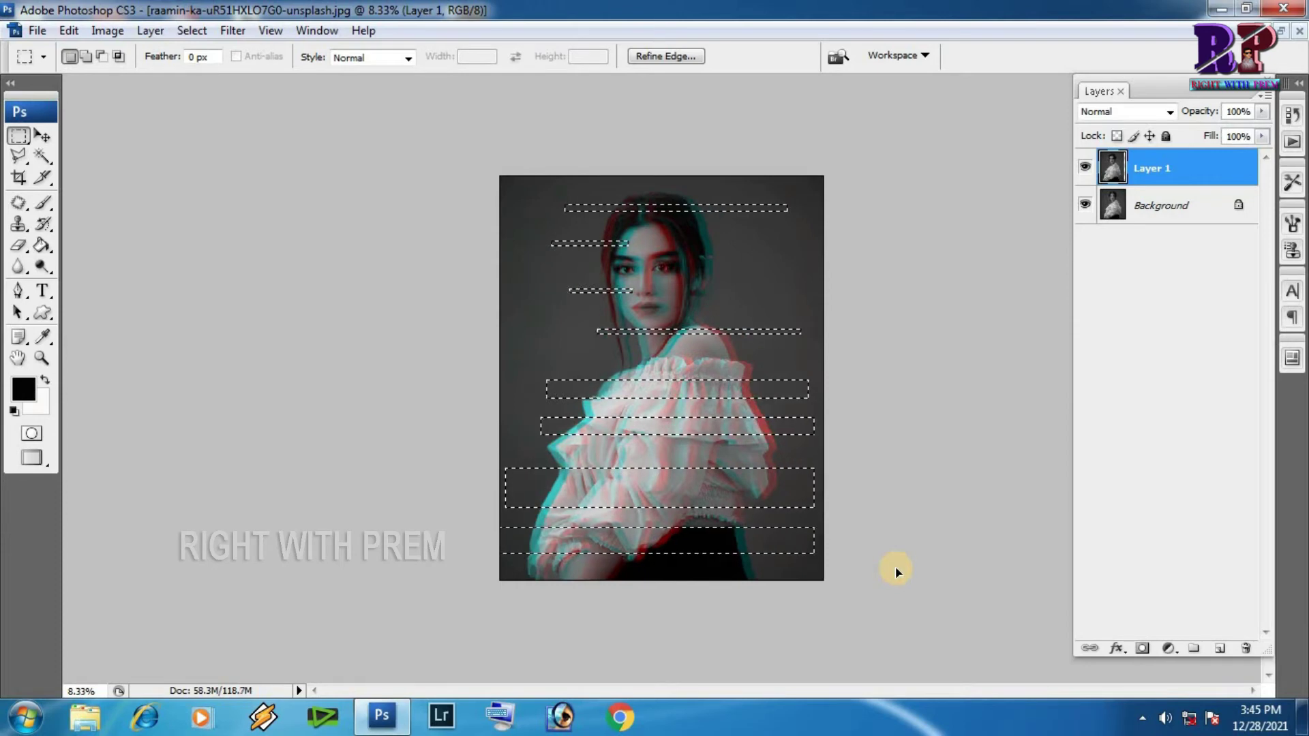
{"action": "key", "text": "shift+Left"}
{"action": "key", "text": "shift+Left"}
{"action": "key", "text": "shift+Left"}
{"action": "key", "text": "shift+Left"}
{"action": "key", "text": "shift+Left"}
{"action": "key", "text": "shift+Left"}
{"action": "key", "text": "shift+Left"}
{"action": "key", "text": "shift+Left"}
{"action": "key", "text": "shift+Left"}
{"action": "key", "text": "shift+Left"}
{"action": "key", "text": "shift+Left"}
{"action": "key", "text": "shift+Left"}
{"action": "key", "text": "shift+Left"}
{"action": "key", "text": "shift+Left"}
{"action": "key", "text": "shift+Left"}
{"action": "key", "text": "shift+Left"}
{"action": "key", "text": "shift+Left"}
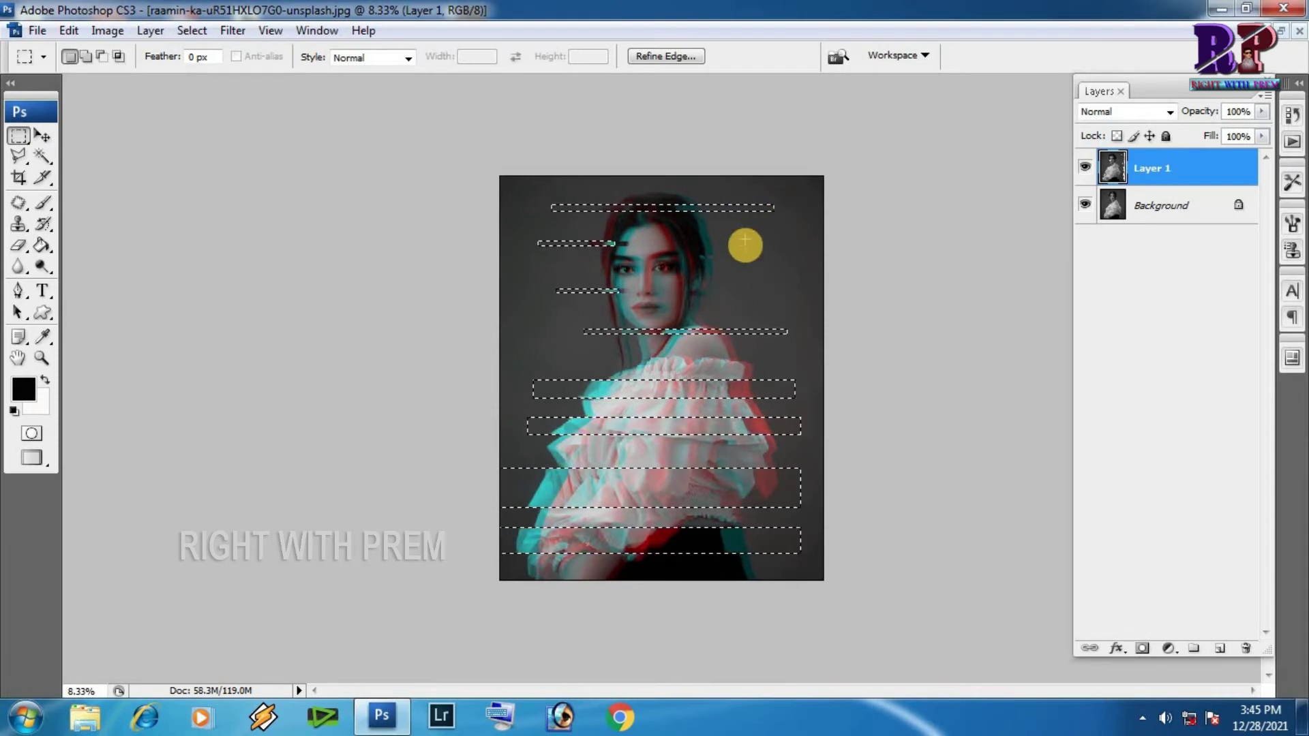
Select six new horizontal bands from head to bottom, nudge them right, then deselect
{"action": "left_click", "coordinate": [748, 254]}
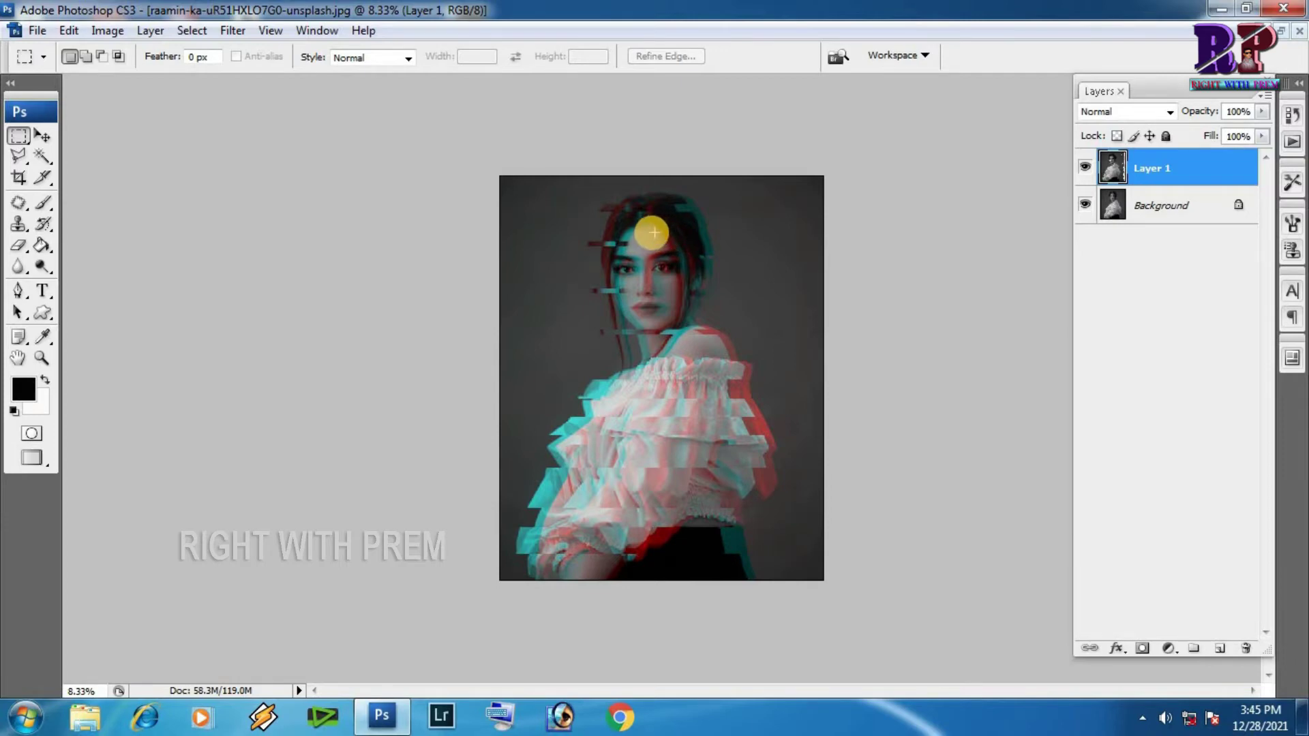
{"action": "left_click_drag", "start_coordinate": [652, 233], "coordinate": [776, 236]}
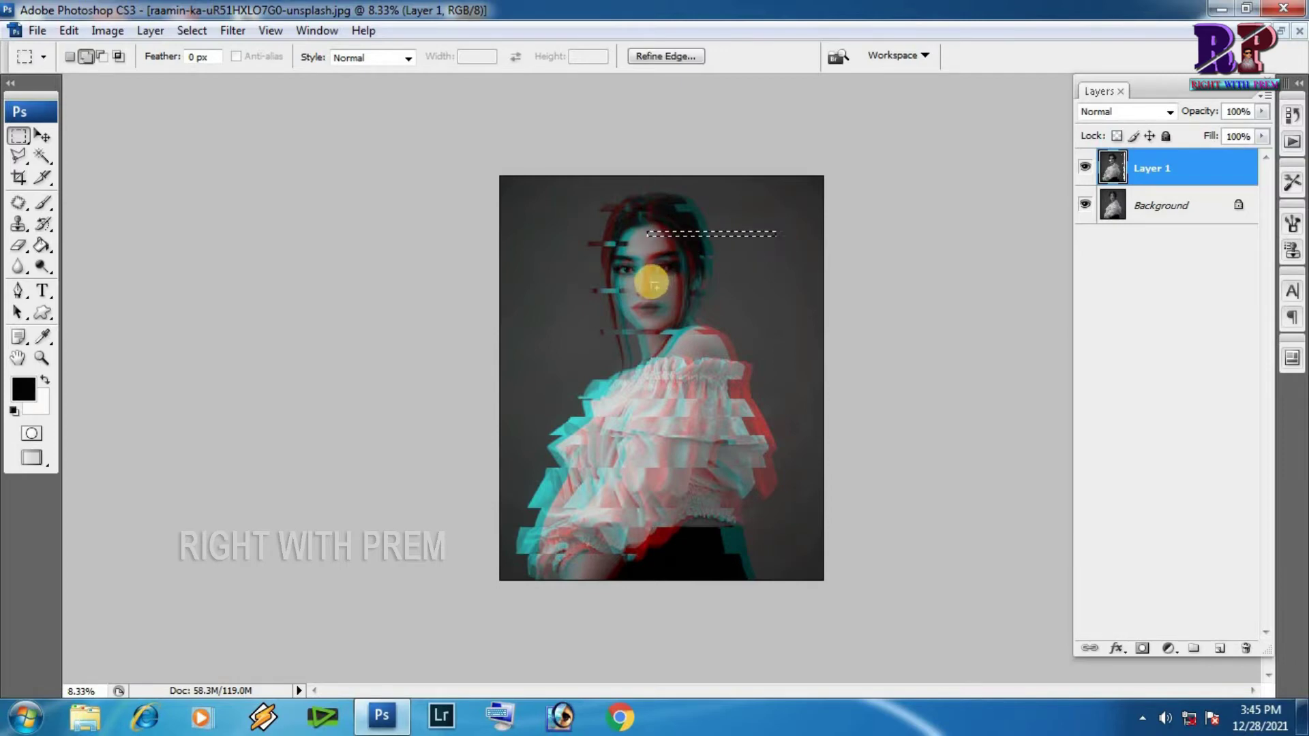
{"action": "left_click_drag", "start_coordinate": [665, 281], "coordinate": [767, 285]}
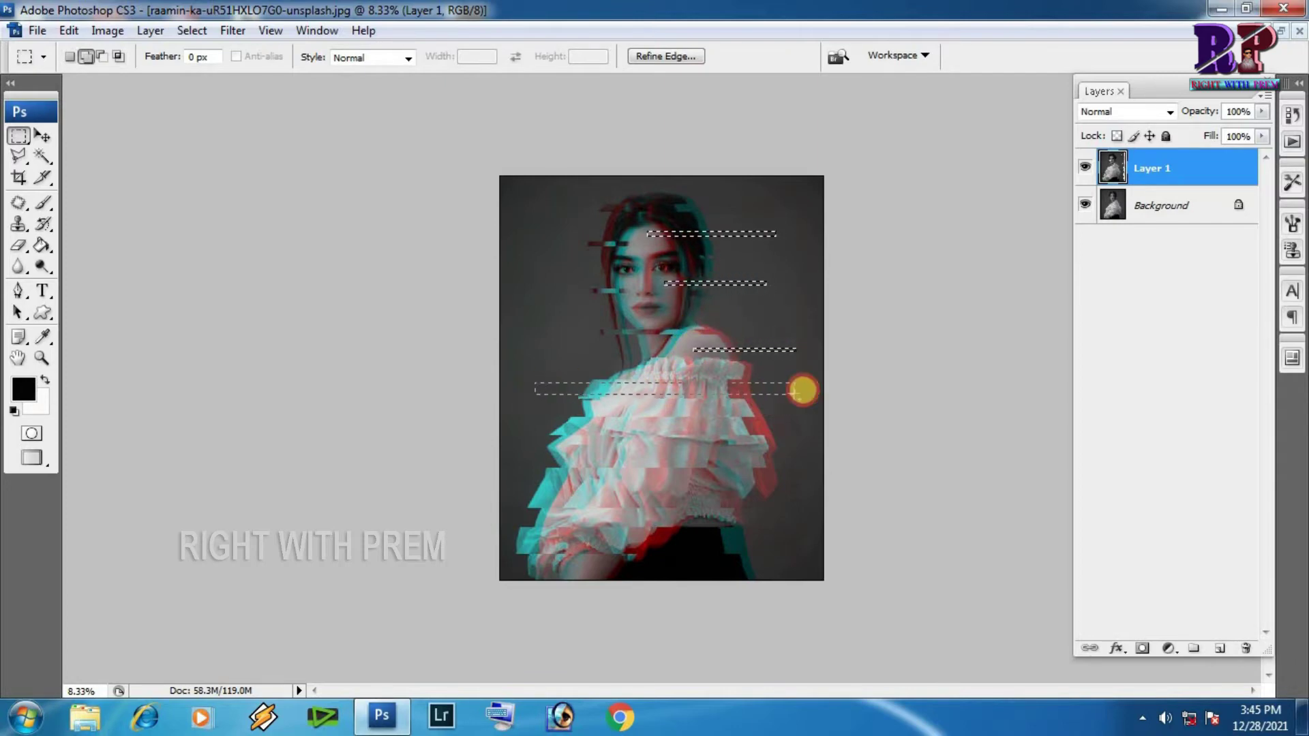
{"action": "left_click_drag", "start_coordinate": [528, 422], "coordinate": [810, 425]}
{"action": "left_click_drag", "start_coordinate": [511, 483], "coordinate": [811, 490]}
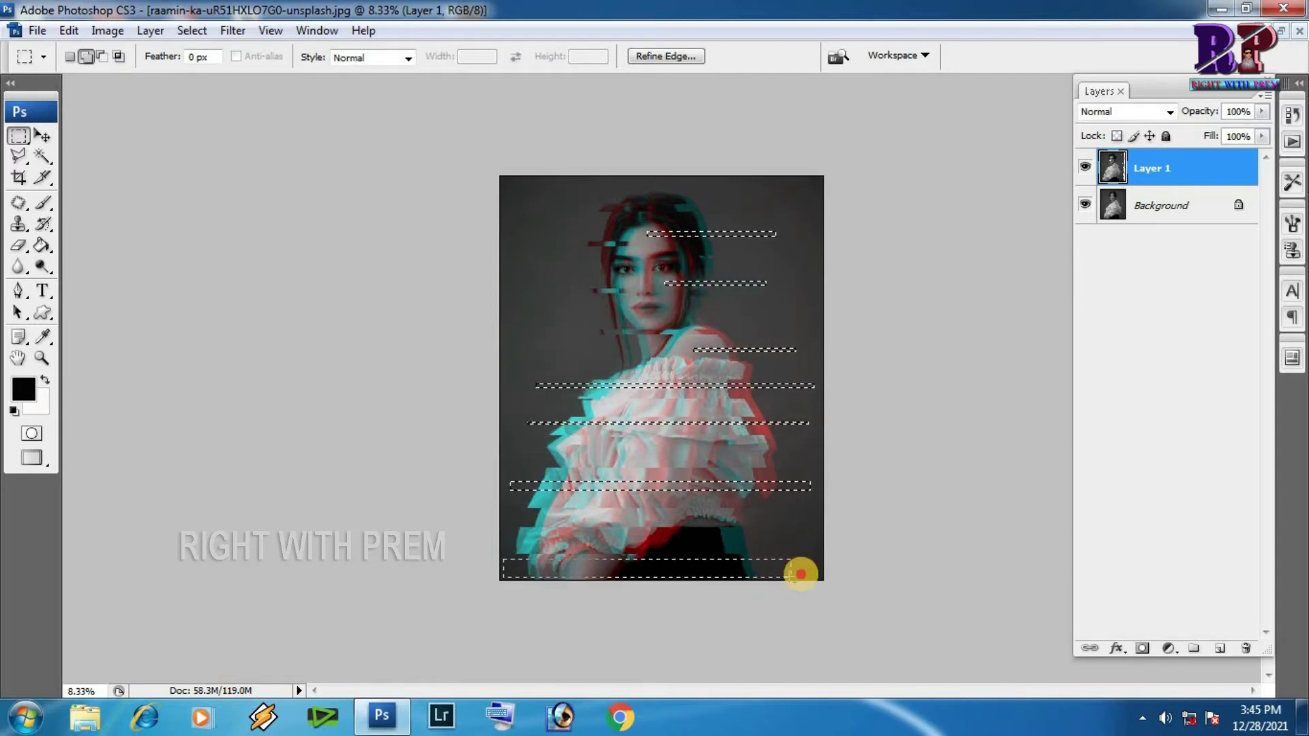
{"action": "left_click_drag", "start_coordinate": [504, 561], "coordinate": [803, 573]}
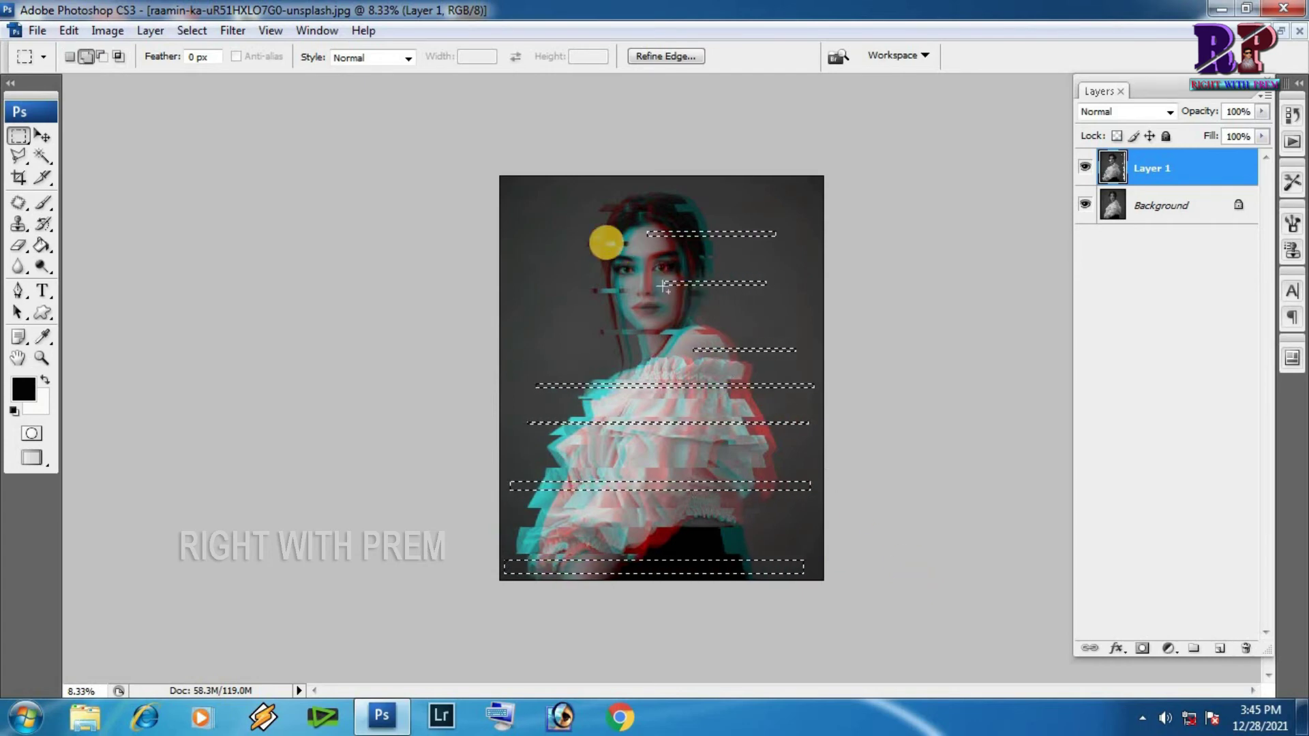
{"action": "left_click_drag", "start_coordinate": [555, 218], "coordinate": [778, 220]}
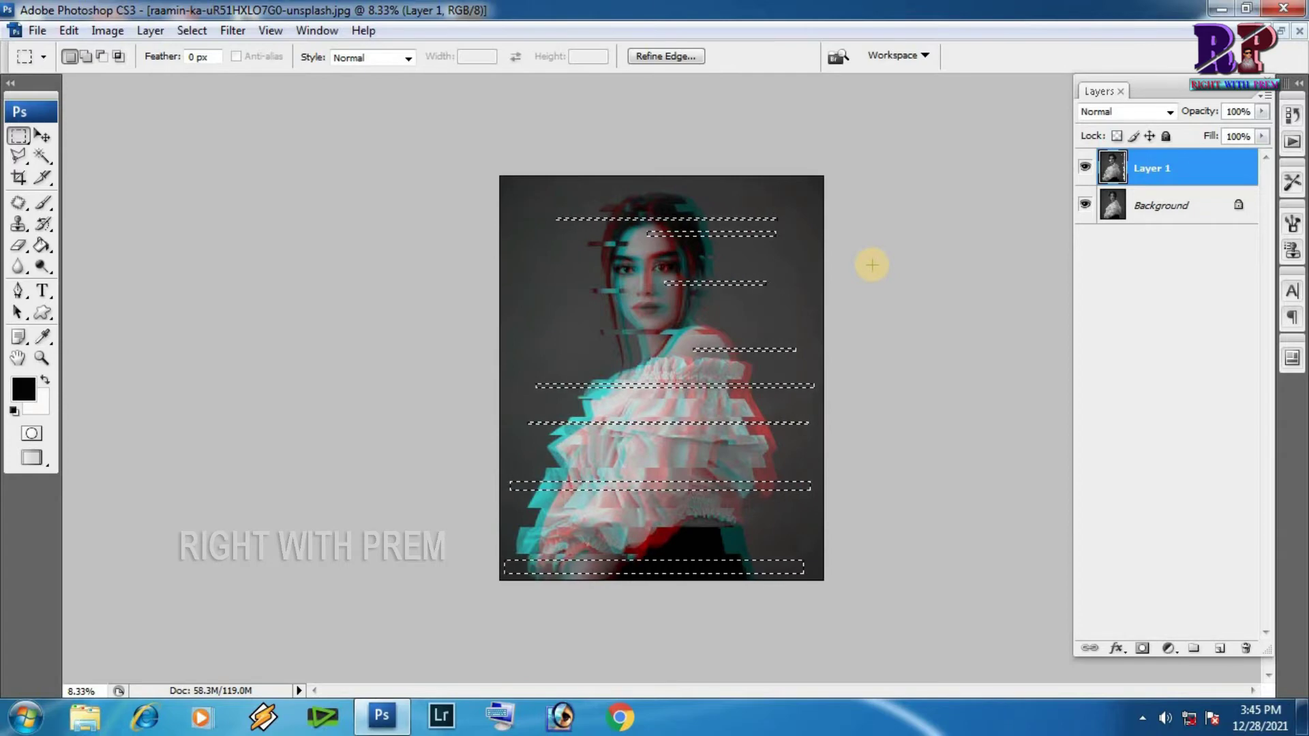
{"action": "key", "text": "Right"}
{"action": "key", "text": "Right"}
{"action": "key", "text": "Right"}
{"action": "key", "text": "Right"}
{"action": "key", "text": "Right"}
{"action": "key", "text": "Right"}
{"action": "key", "text": "Right"}
{"action": "key", "text": "Right"}
{"action": "key", "text": "Right"}
{"action": "key", "text": "Right"}
{"action": "key", "text": "Right"}
{"action": "key", "text": "Right"}
{"action": "key", "text": "shift+Right"}
{"action": "key", "text": "shift+Right"}
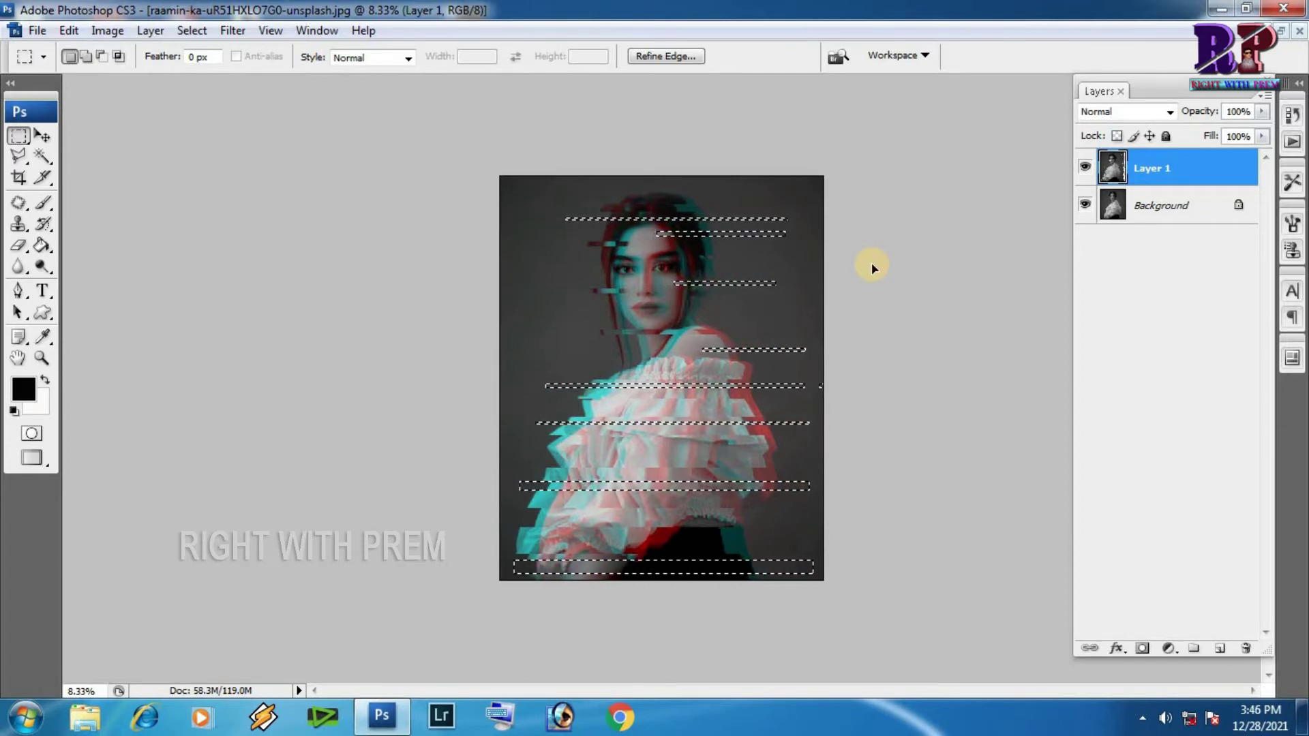
{"action": "key", "text": "shift+Right"}
{"action": "key", "text": "shift+Right"}
{"action": "key", "text": "shift+Right"}
{"action": "key", "text": "shift+Right"}
{"action": "key", "text": "shift+Right"}
{"action": "key", "text": "shift+Right"}
{"action": "left_click", "coordinate": [785, 296]}
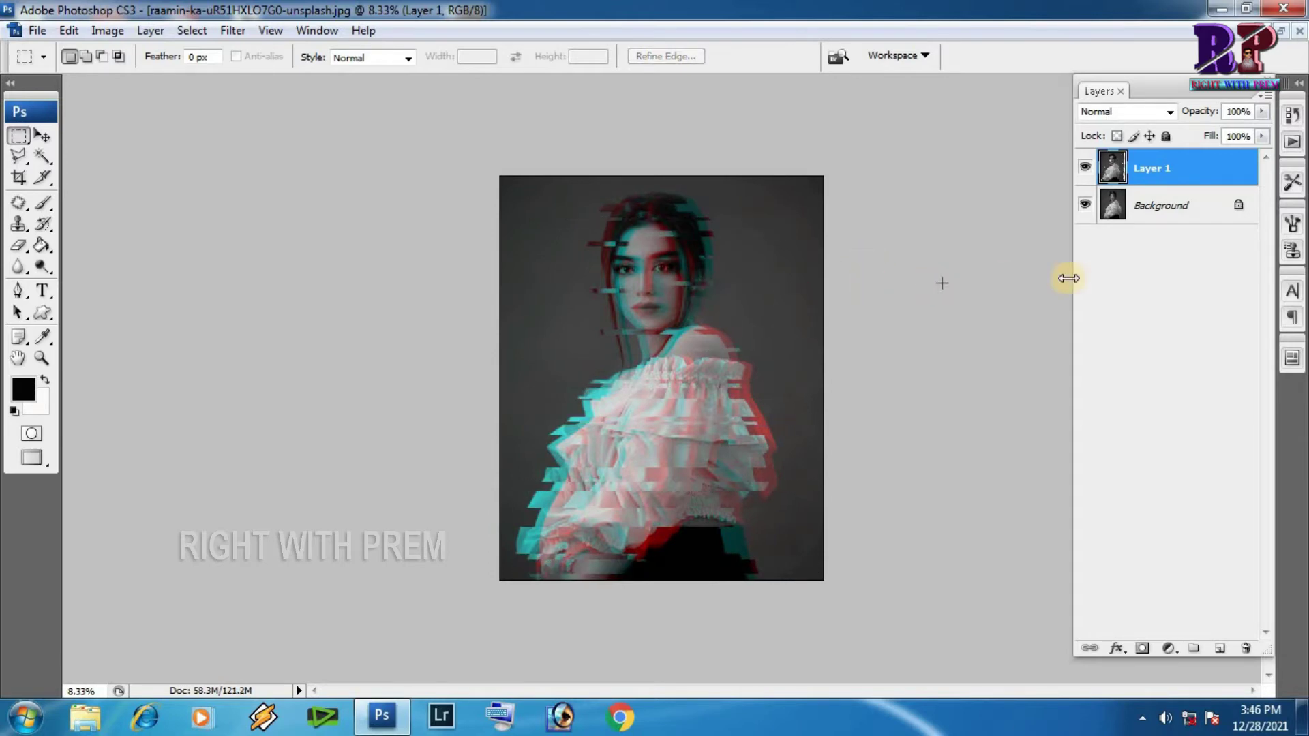
Add a new layer filled with the near-white background colour fefcfb
{"action": "left_click", "coordinate": [1220, 650]}
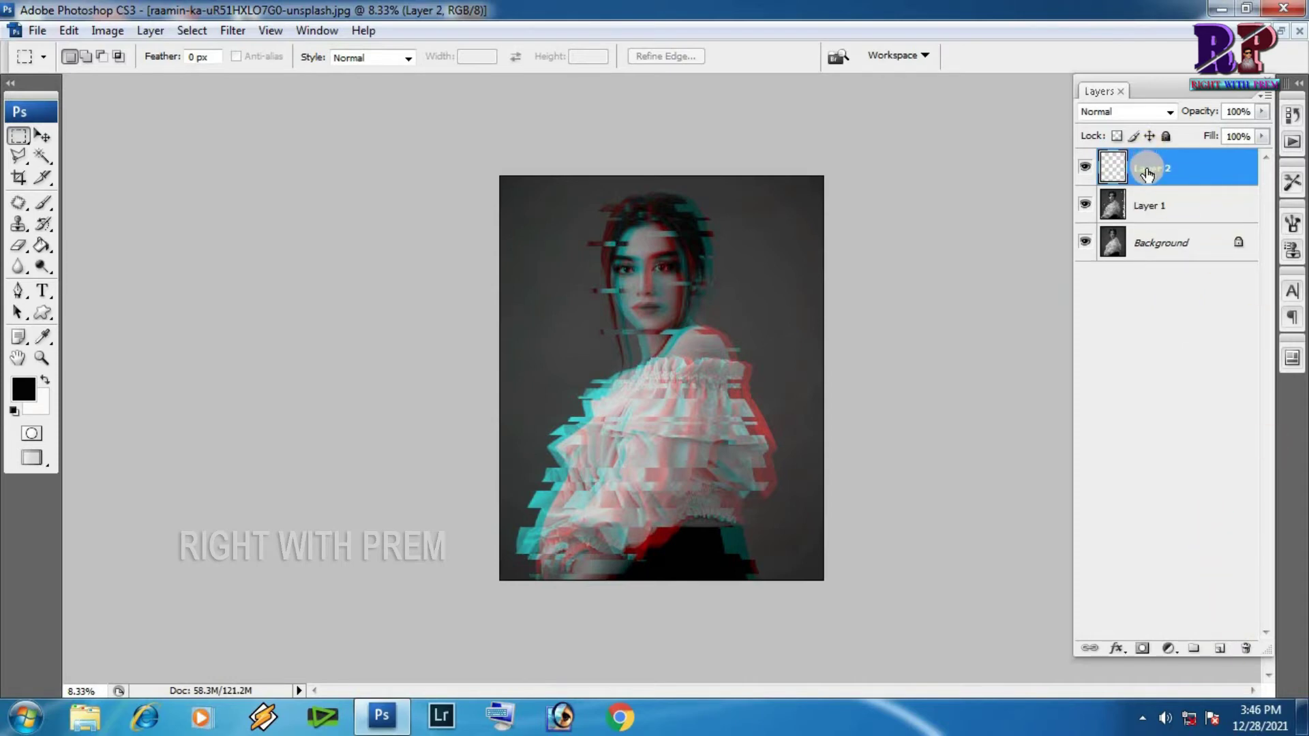
{"action": "left_click", "coordinate": [37, 406]}
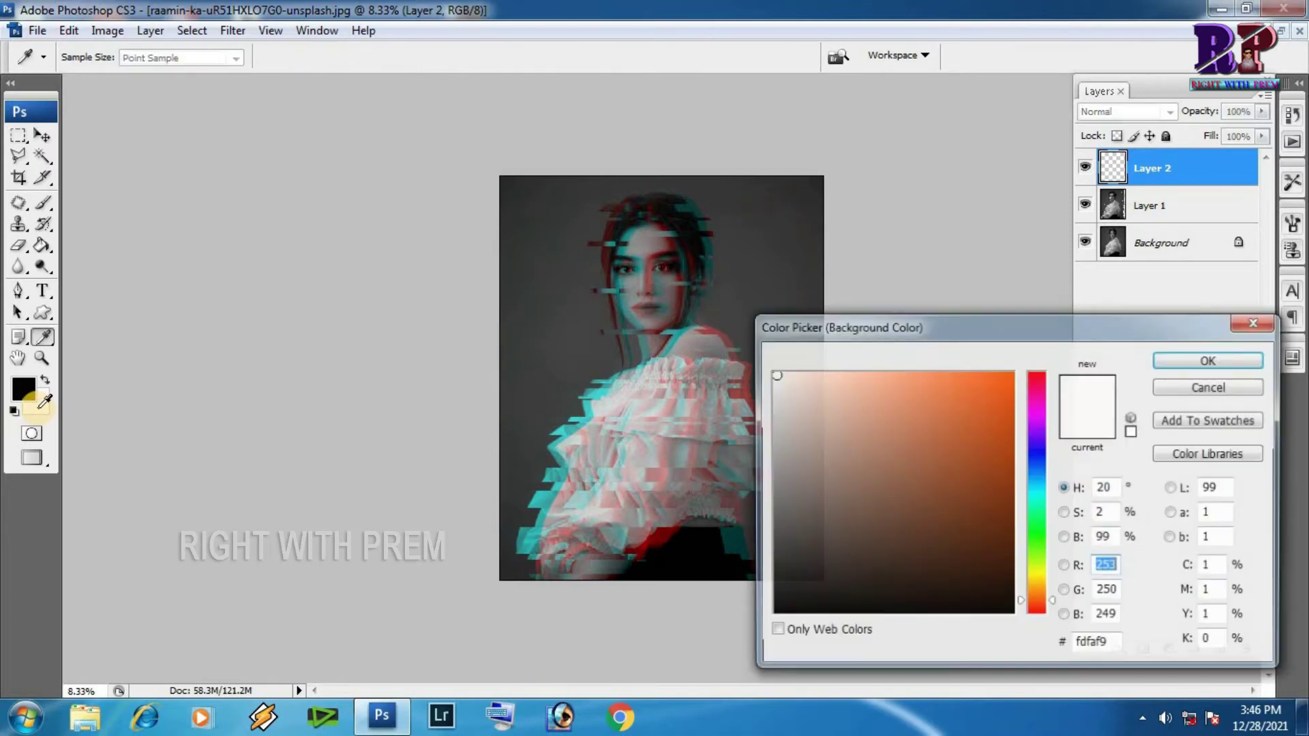
{"action": "left_click", "coordinate": [773, 374]}
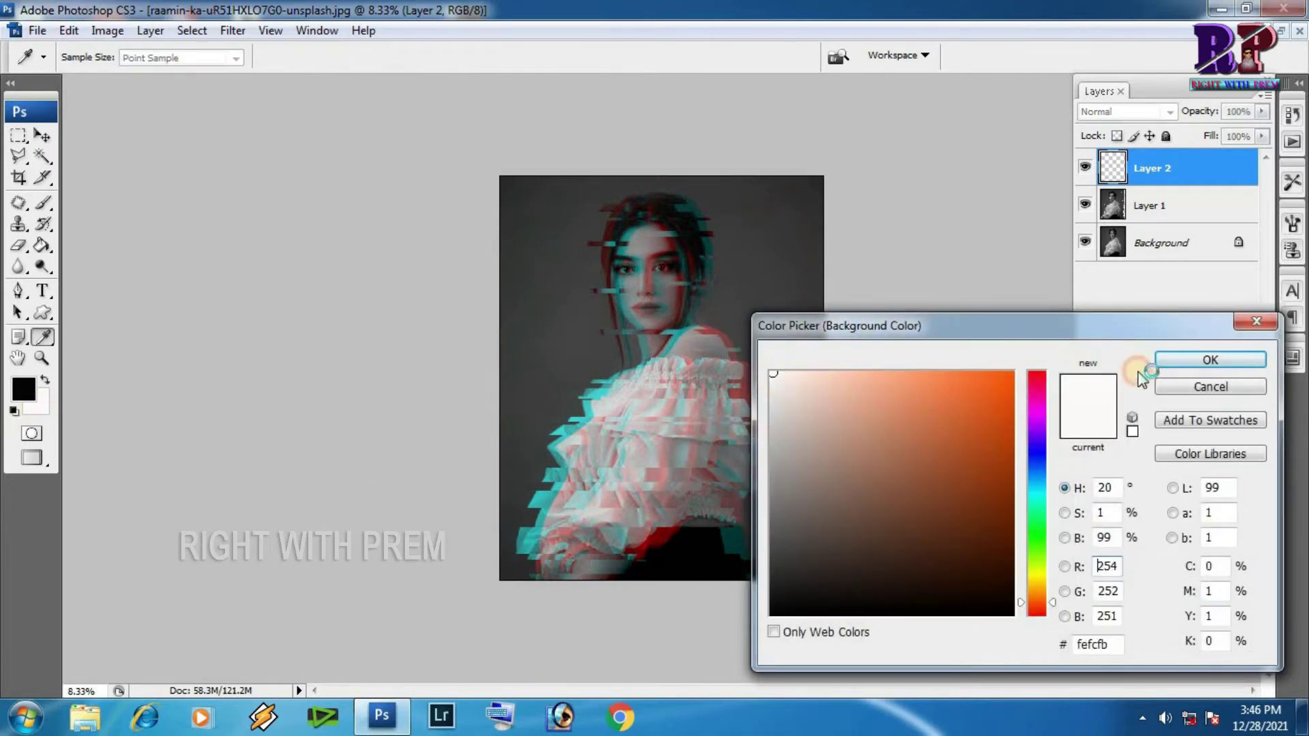
{"action": "left_click", "coordinate": [1239, 361]}
{"action": "key", "text": "ctrl+BackSpace"}
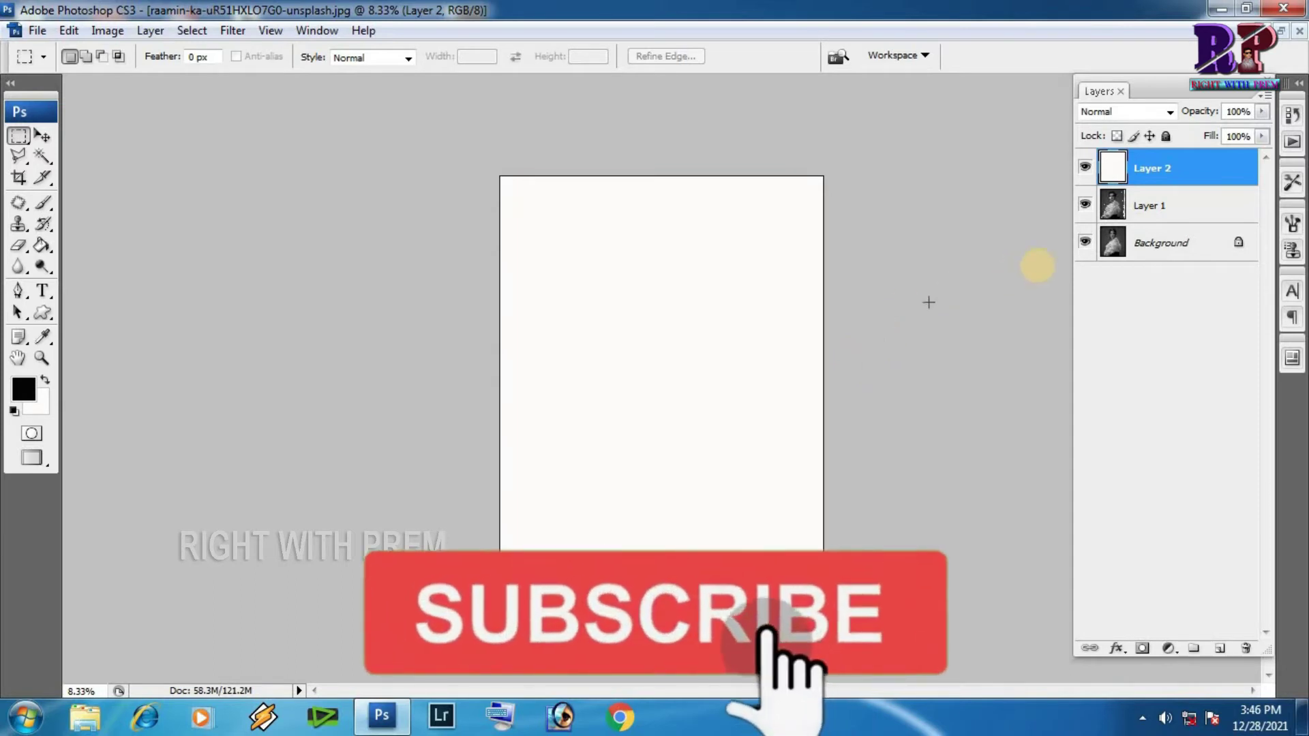
Convert the near-white Layer 2 into a Smart Object
{"action": "right_click", "coordinate": [1194, 164]}
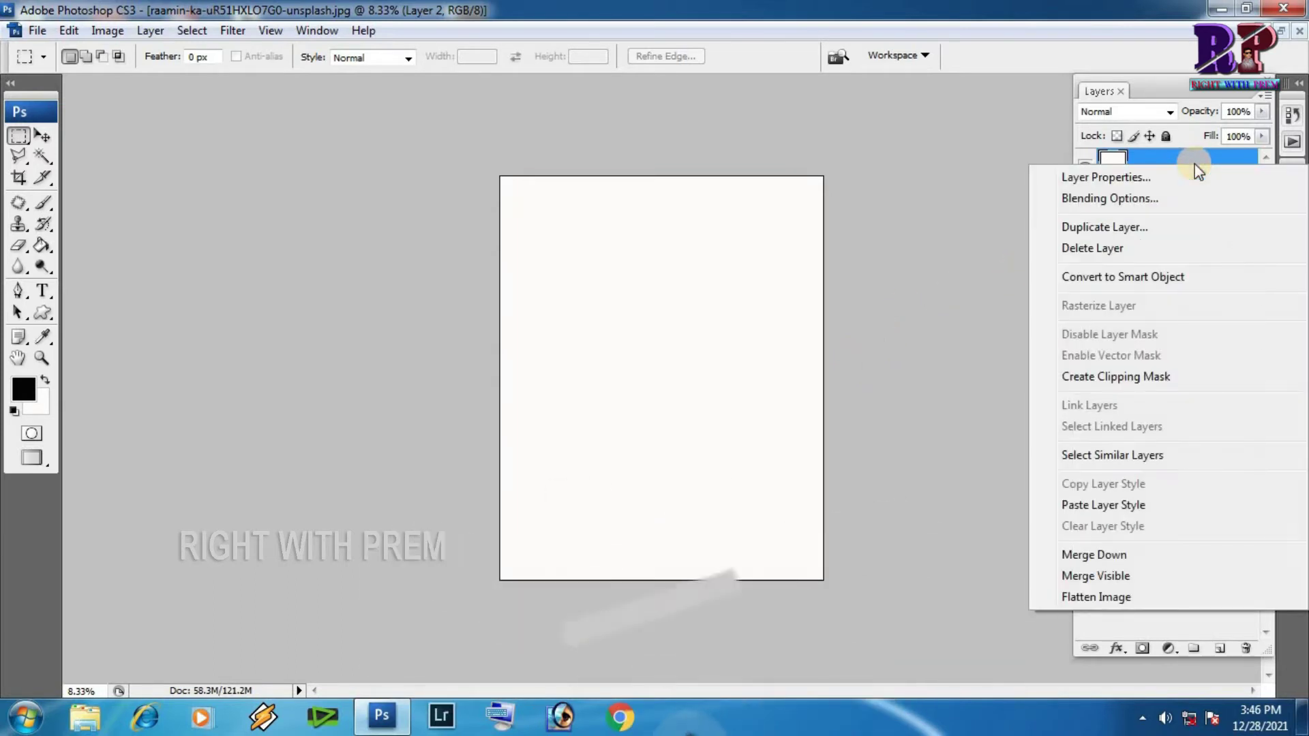
{"action": "left_click", "coordinate": [1130, 277]}
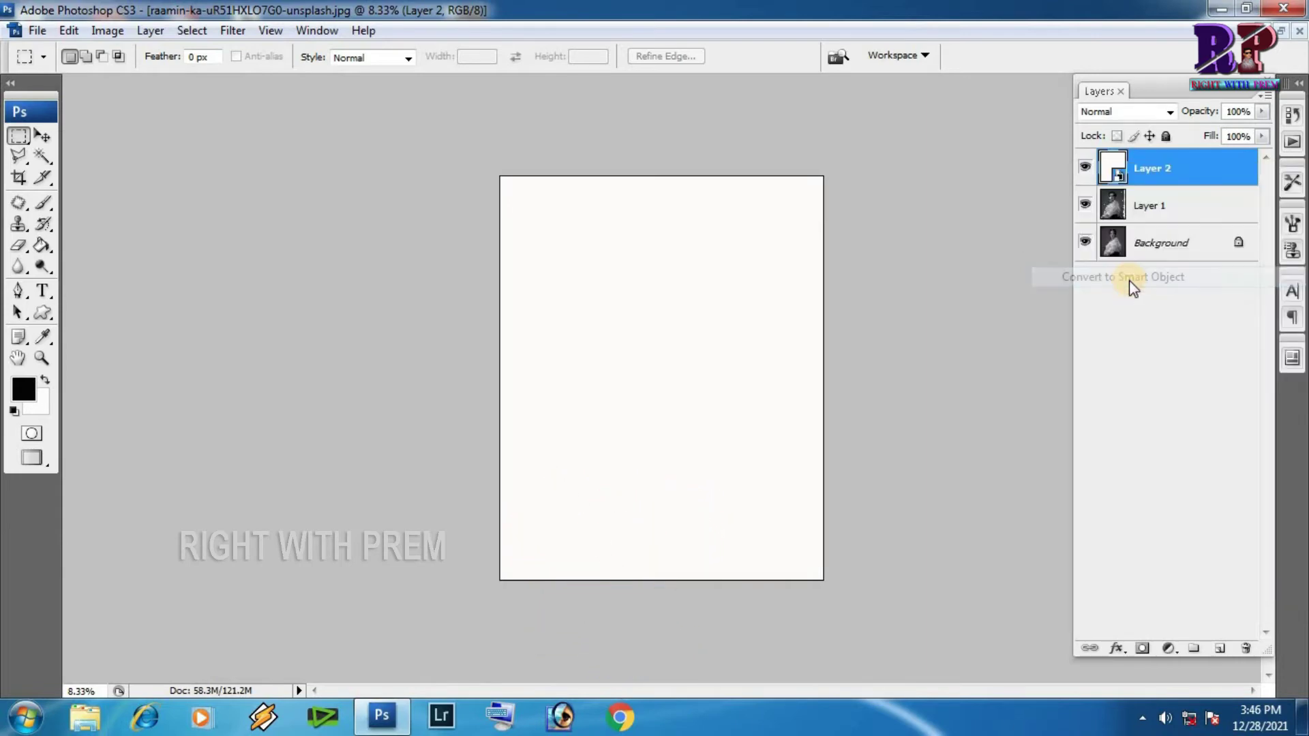
{"action": "left_click", "coordinate": [235, 31]}
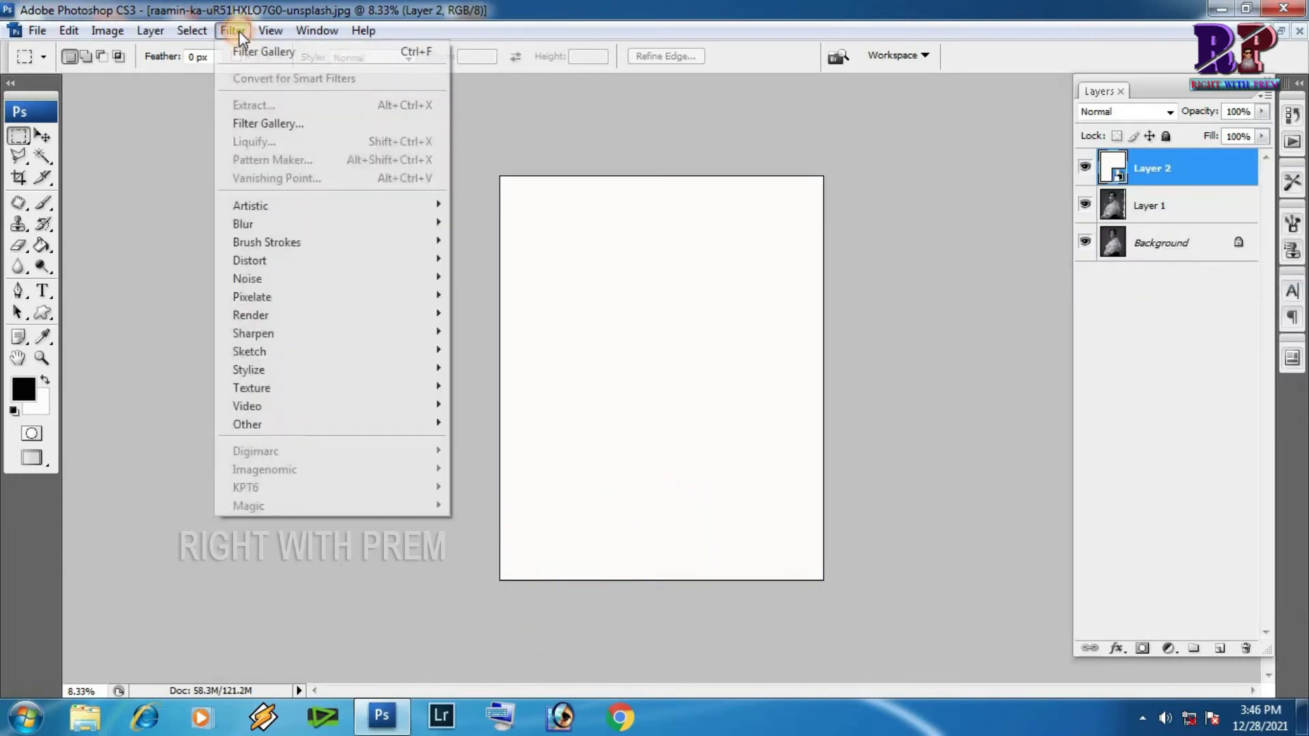
Apply the Sketch Halftone Pattern filter to Layer 2: Line type, Size 2, Contrast 50
{"action": "left_click", "coordinate": [279, 123]}
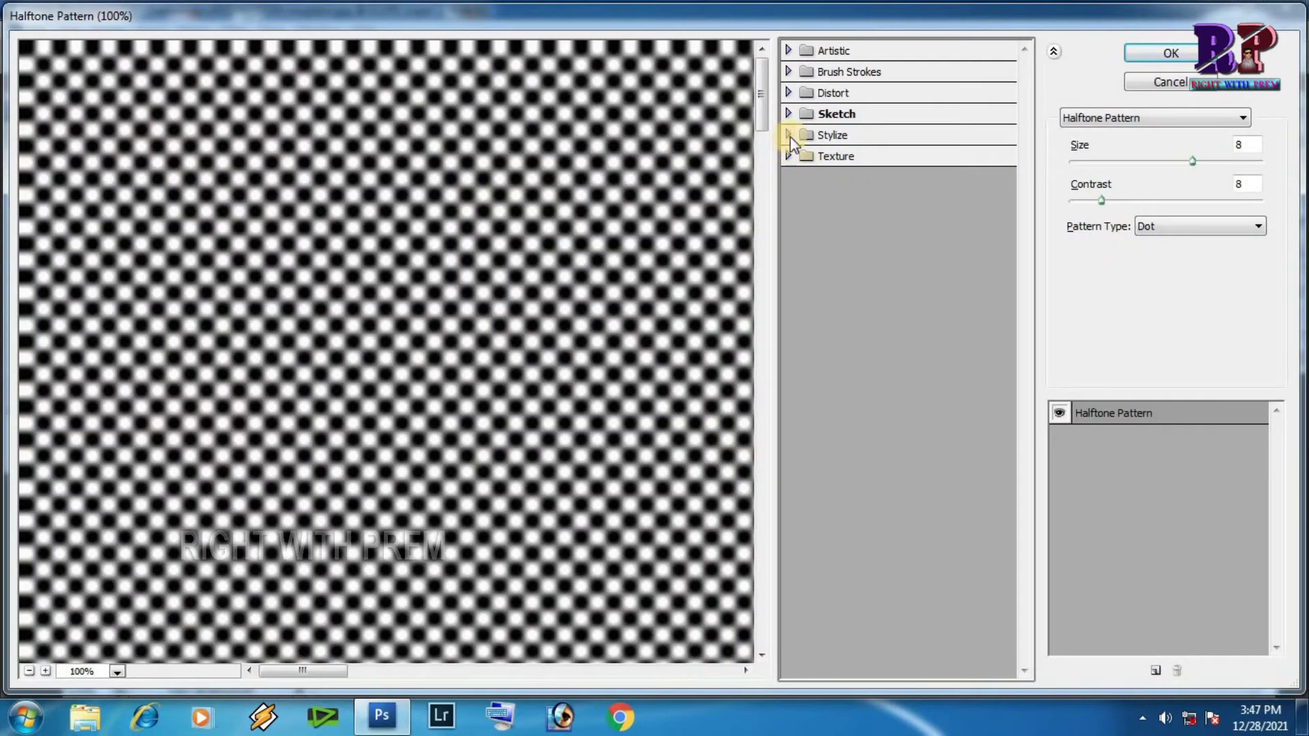
{"action": "left_click", "coordinate": [789, 114]}
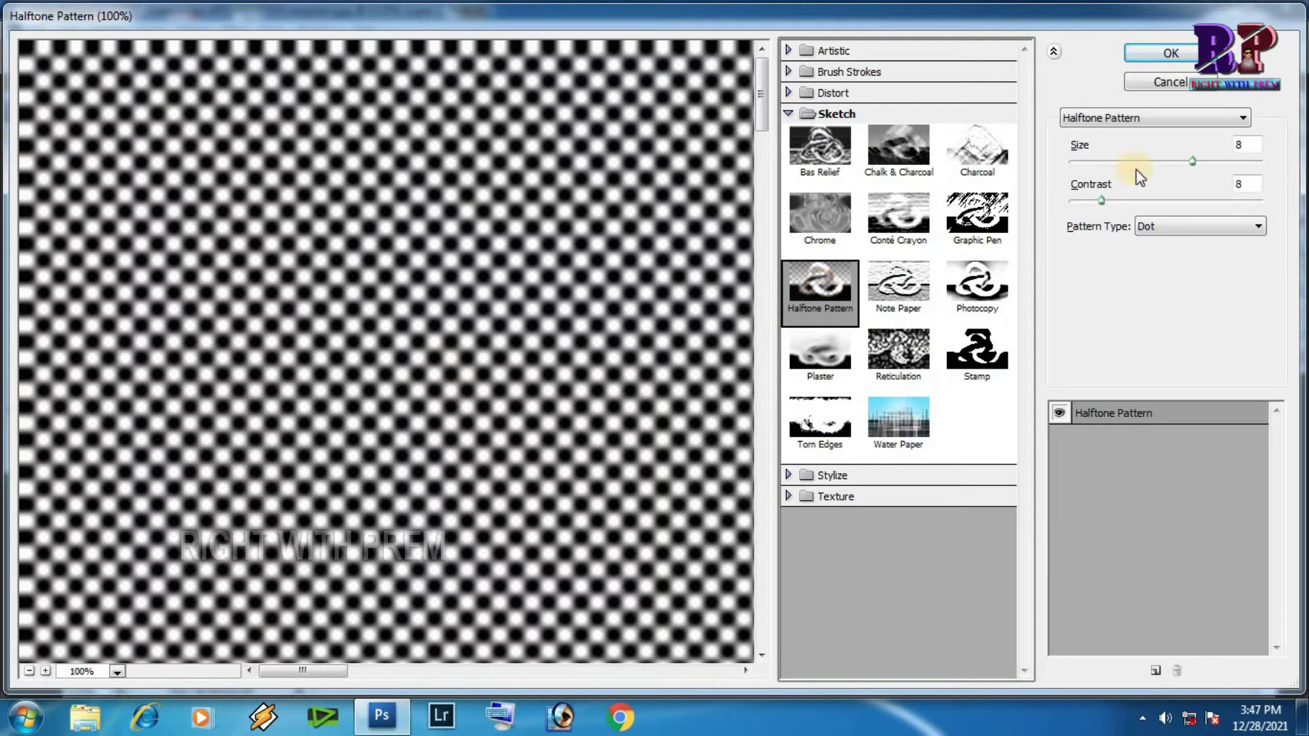
{"action": "left_click", "coordinate": [1239, 227]}
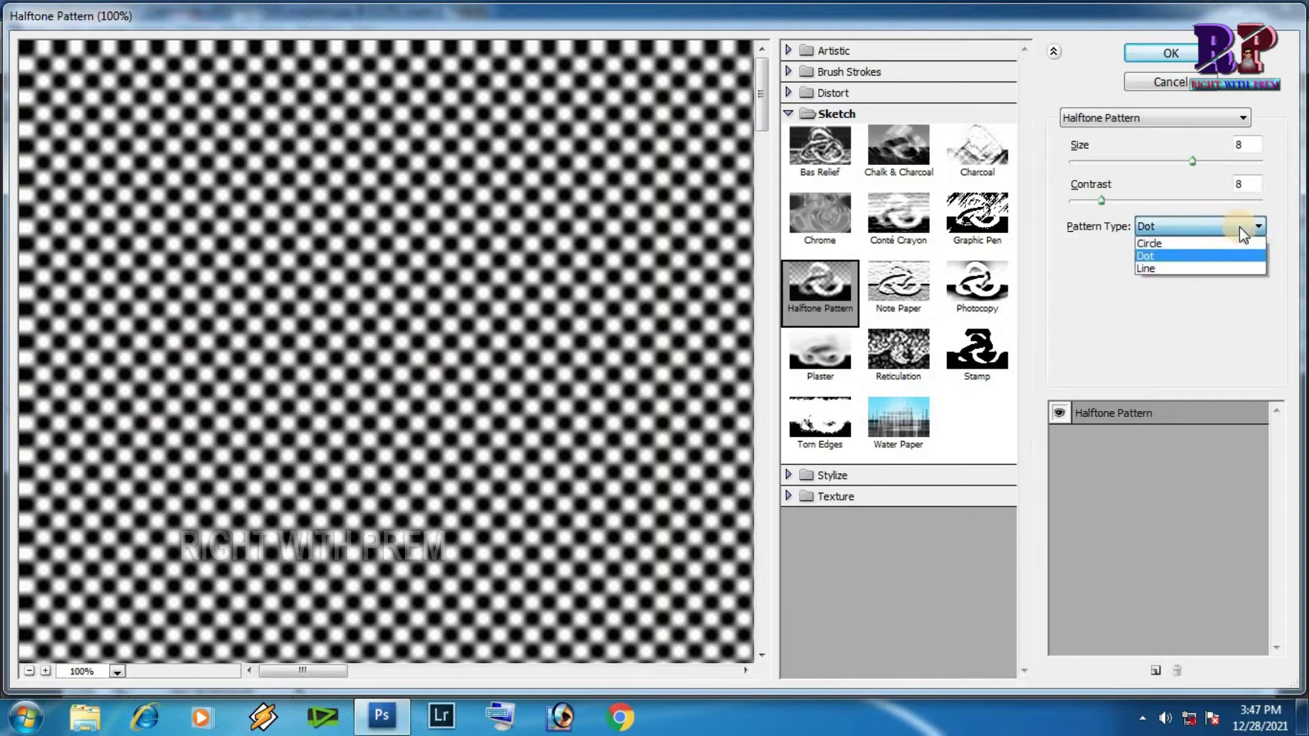
{"action": "left_click", "coordinate": [1157, 268]}
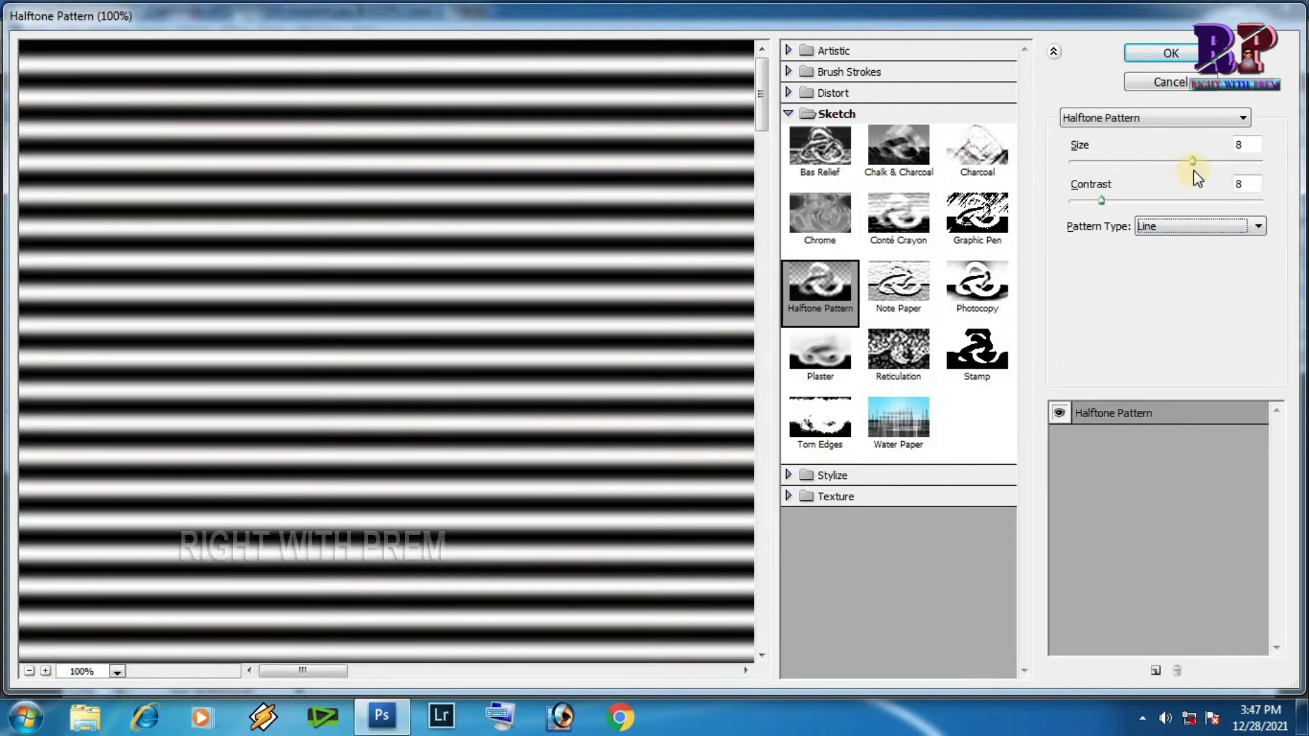
{"action": "mouse_move", "coordinate": [1192, 163]}
{"action": "left_mouse_down"}
{"action": "mouse_move", "coordinate": [1096, 164]}
{"action": "mouse_move", "coordinate": [1275, 211]}
{"action": "left_mouse_up"}
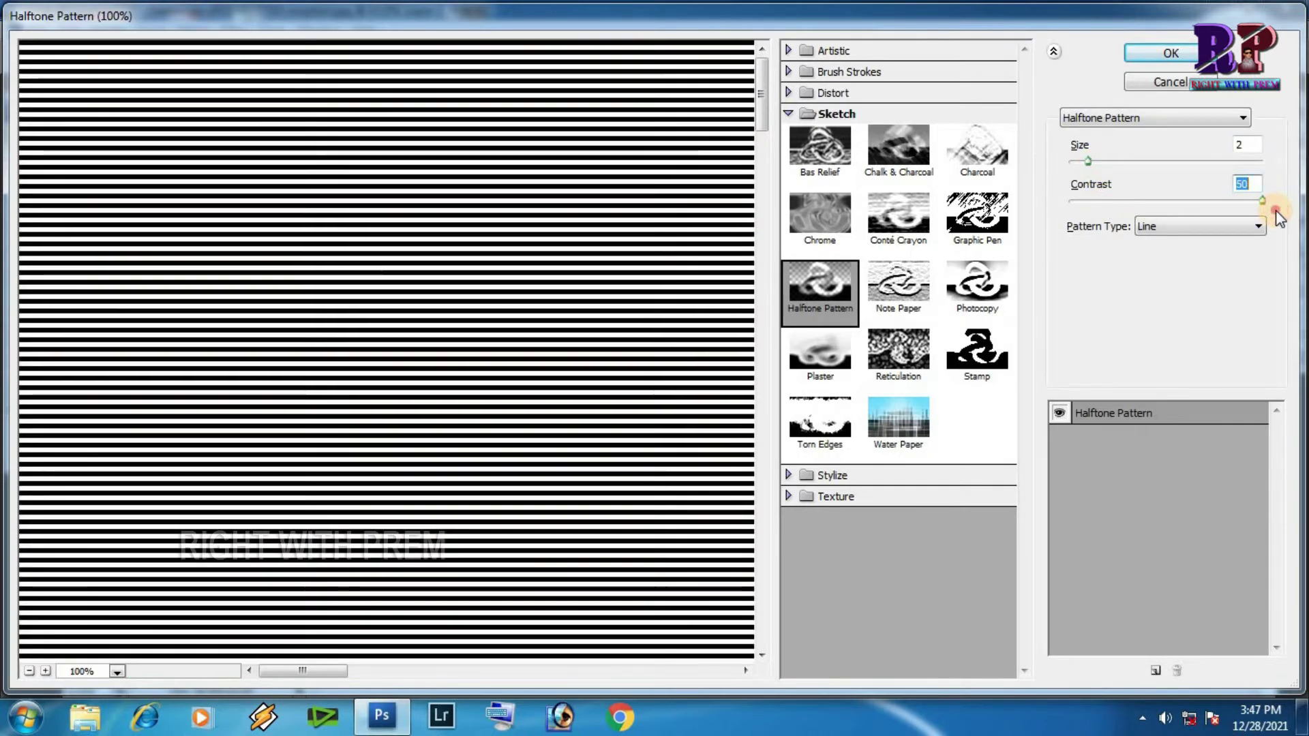
{"action": "left_click", "coordinate": [1173, 55]}
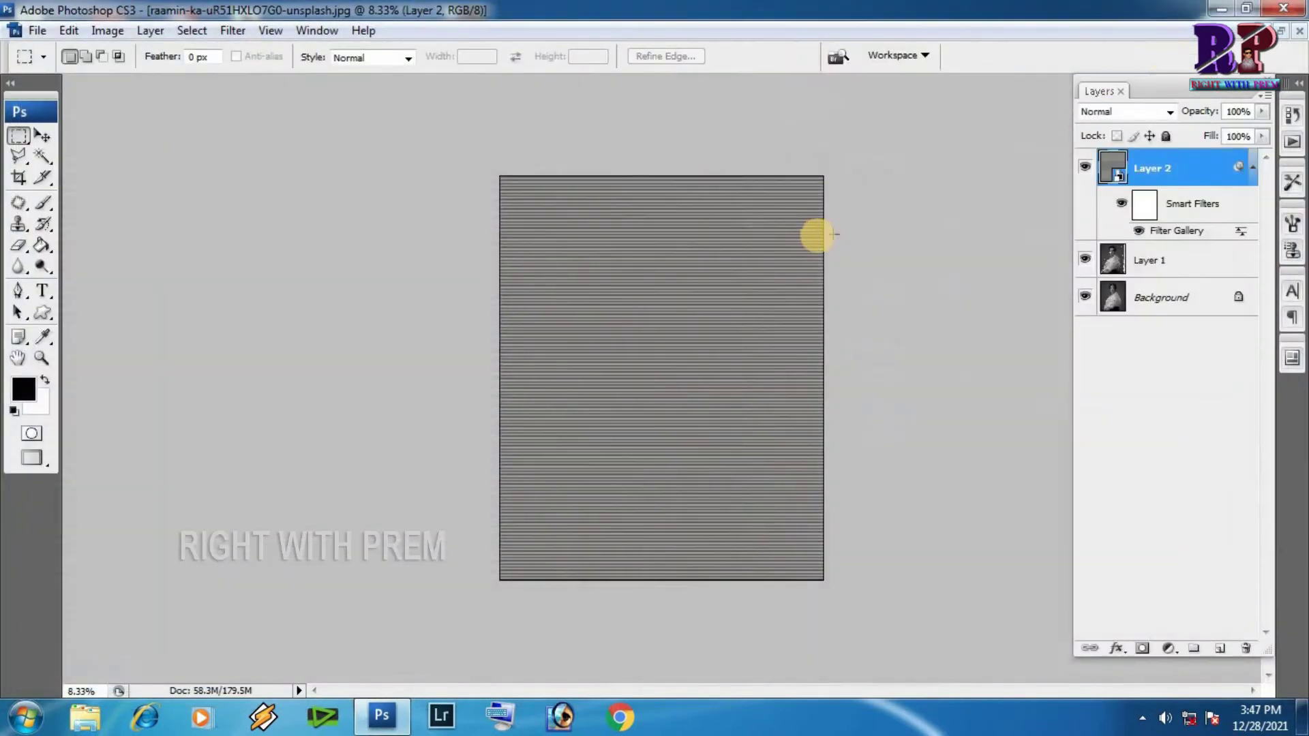
Set Layer 2 to Overlay blend mode with 50% Fill
{"action": "left_click", "coordinate": [1136, 112]}
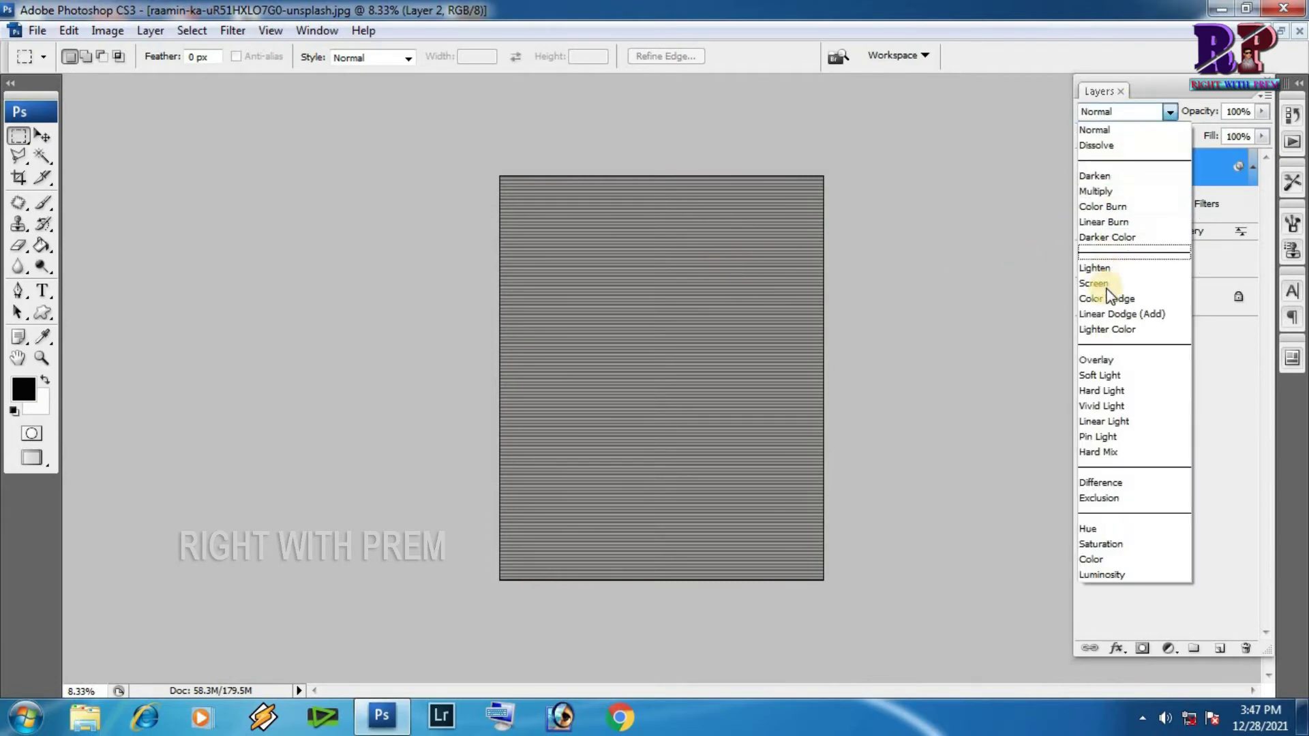
{"action": "left_click", "coordinate": [1101, 359]}
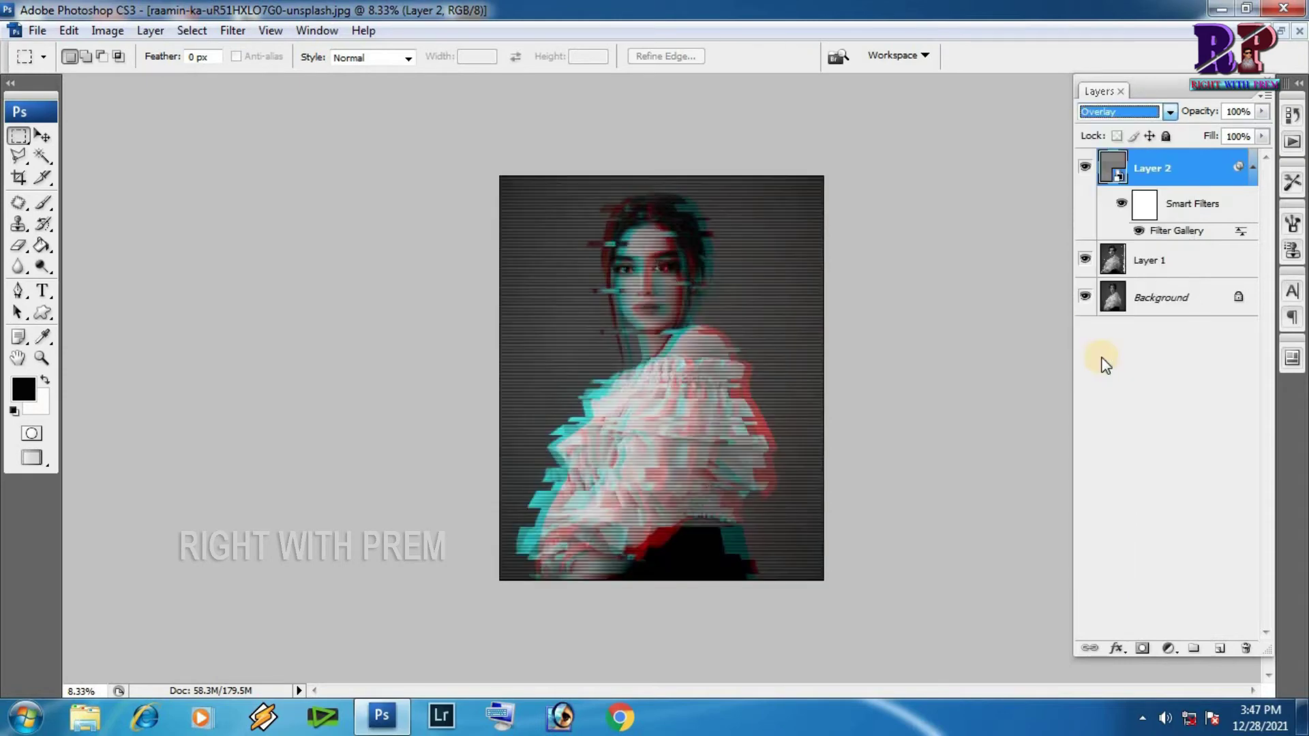
{"action": "left_click", "coordinate": [1263, 136]}
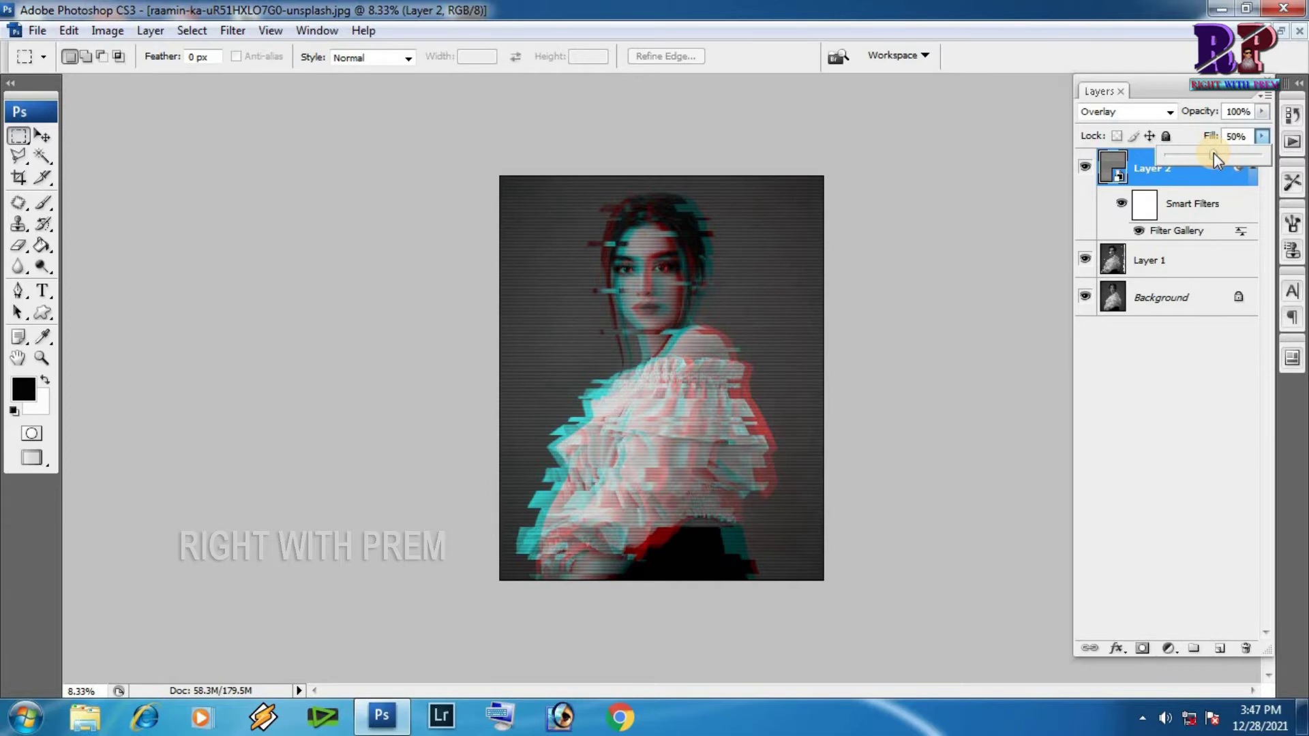
{"action": "left_click", "coordinate": [794, 269]}
Zoom in on the face to inspect the scan lines, then zoom back out
{"action": "left_click_drag", "start_coordinate": [605, 240], "coordinate": [767, 319]}
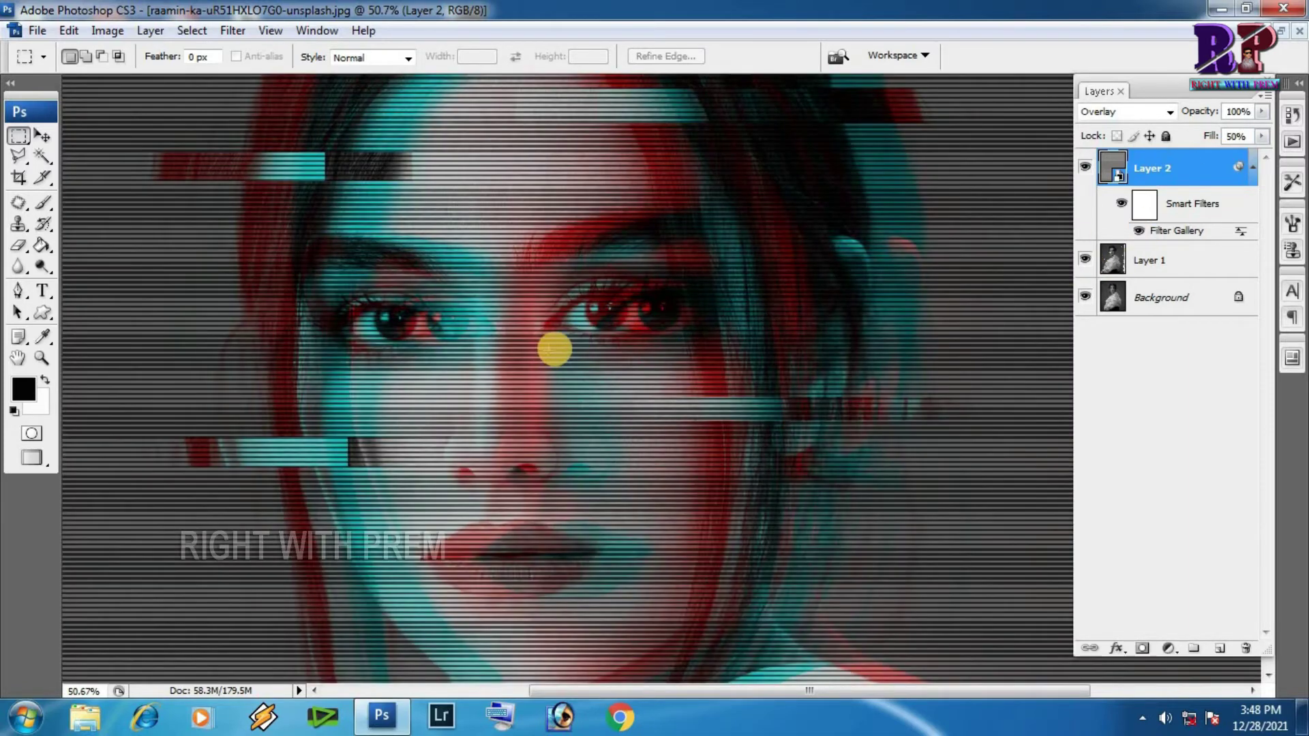
{"action": "scroll", "coordinate": [604, 444], "scroll_direction": "down", "scroll_amount": 5}
{"action": "scroll", "coordinate": [697, 421], "scroll_direction": "down", "scroll_amount": 3}
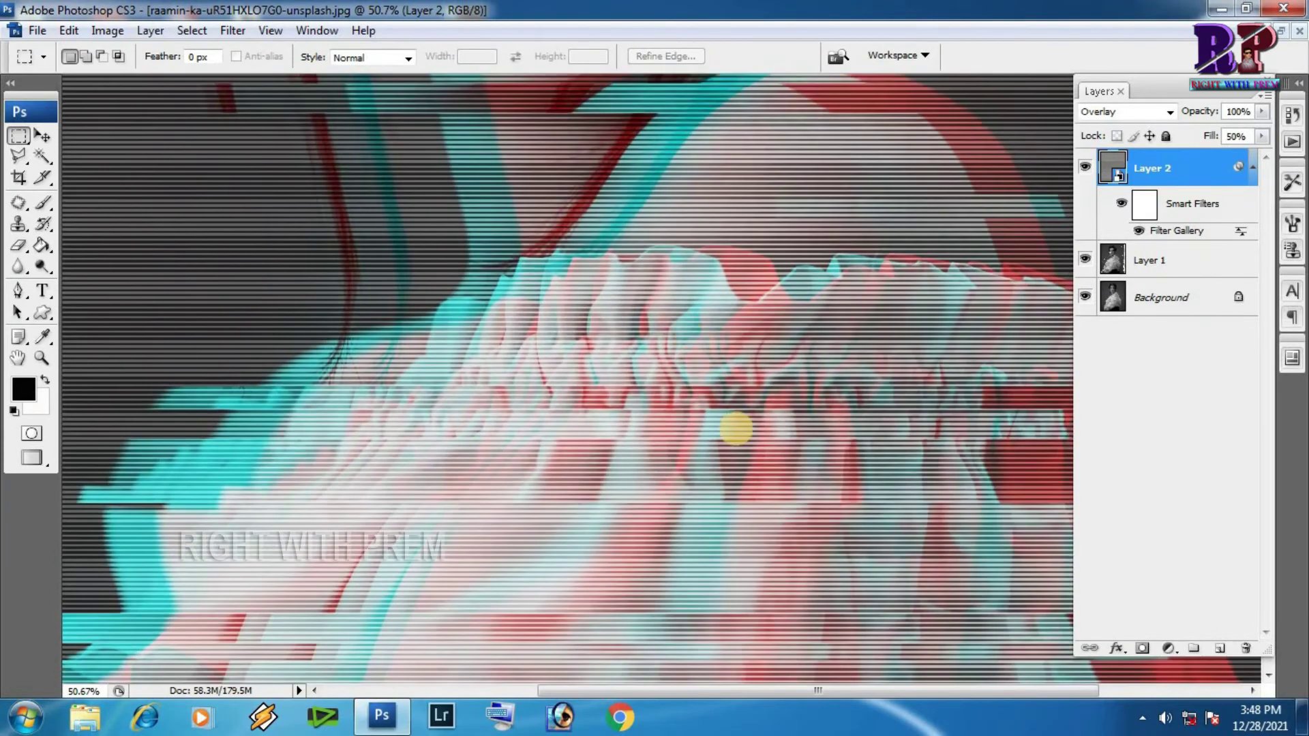
{"action": "key", "text": "ctrl+minus"}
{"action": "key", "text": "ctrl+minus"}
{"action": "key", "text": "ctrl+minus"}
{"action": "key", "text": "ctrl+minus"}
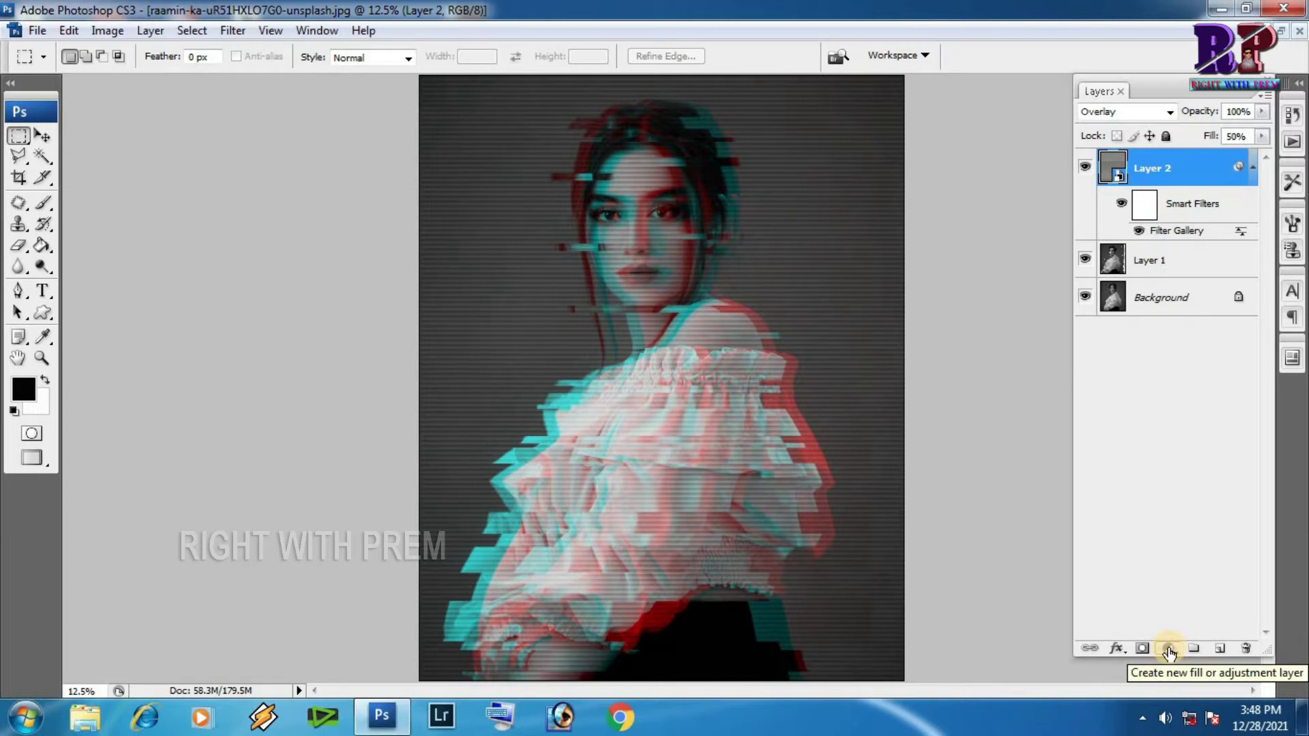
Add a Gradient Fill layer from the Black, White preset, recolouring the dark stop to 3b3b3d
{"action": "left_click", "coordinate": [1168, 648]}
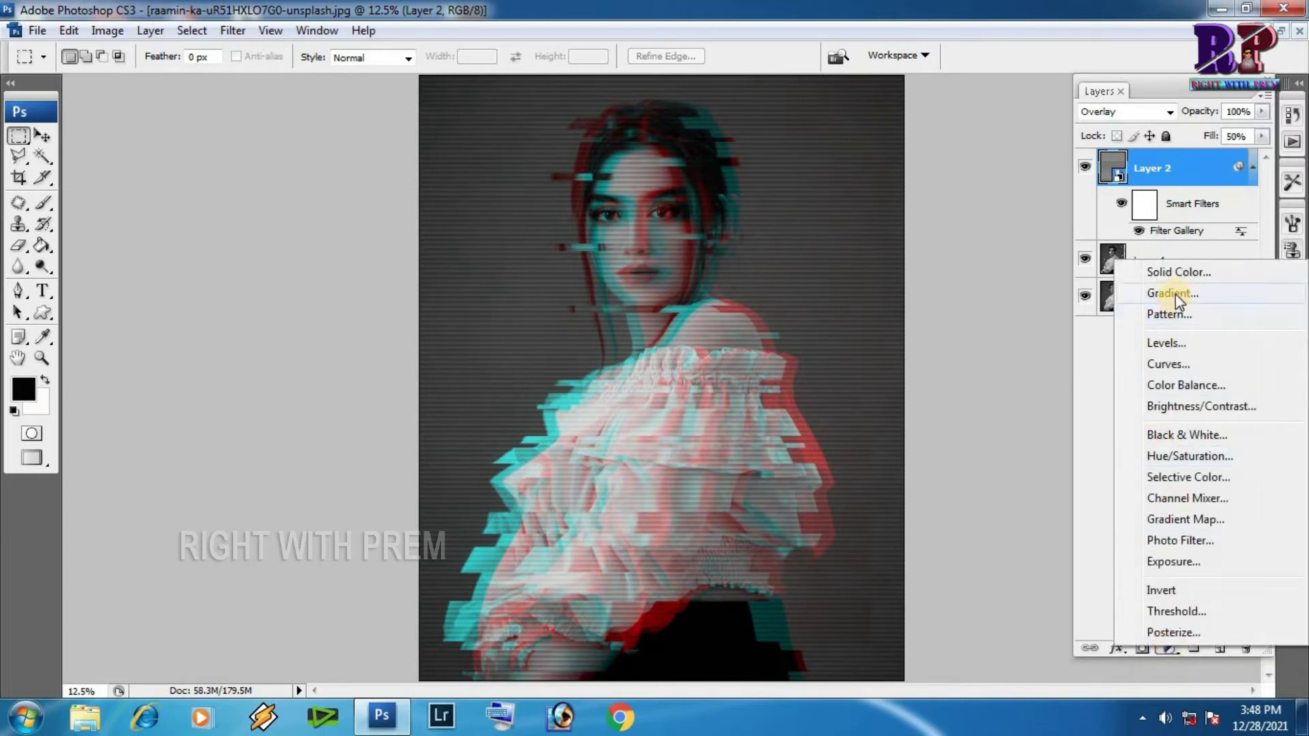
{"action": "left_click", "coordinate": [1173, 294]}
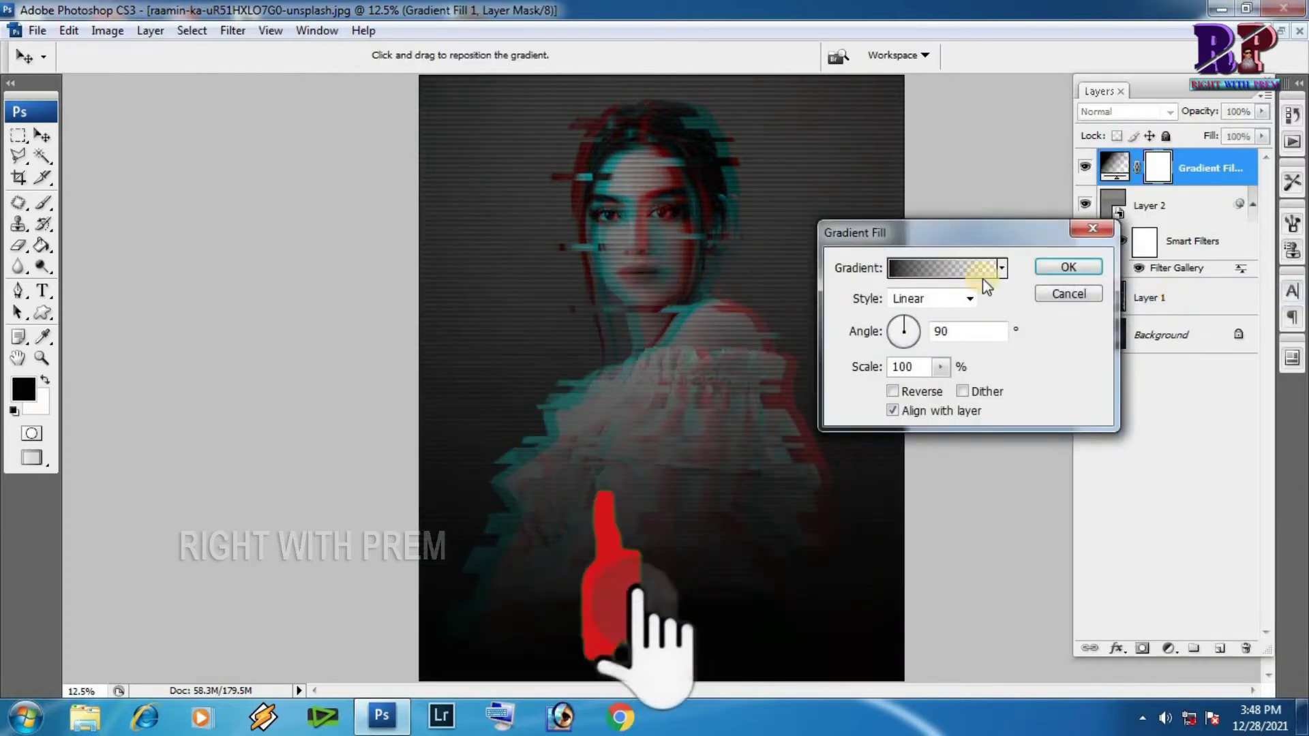
{"action": "left_click", "coordinate": [963, 267]}
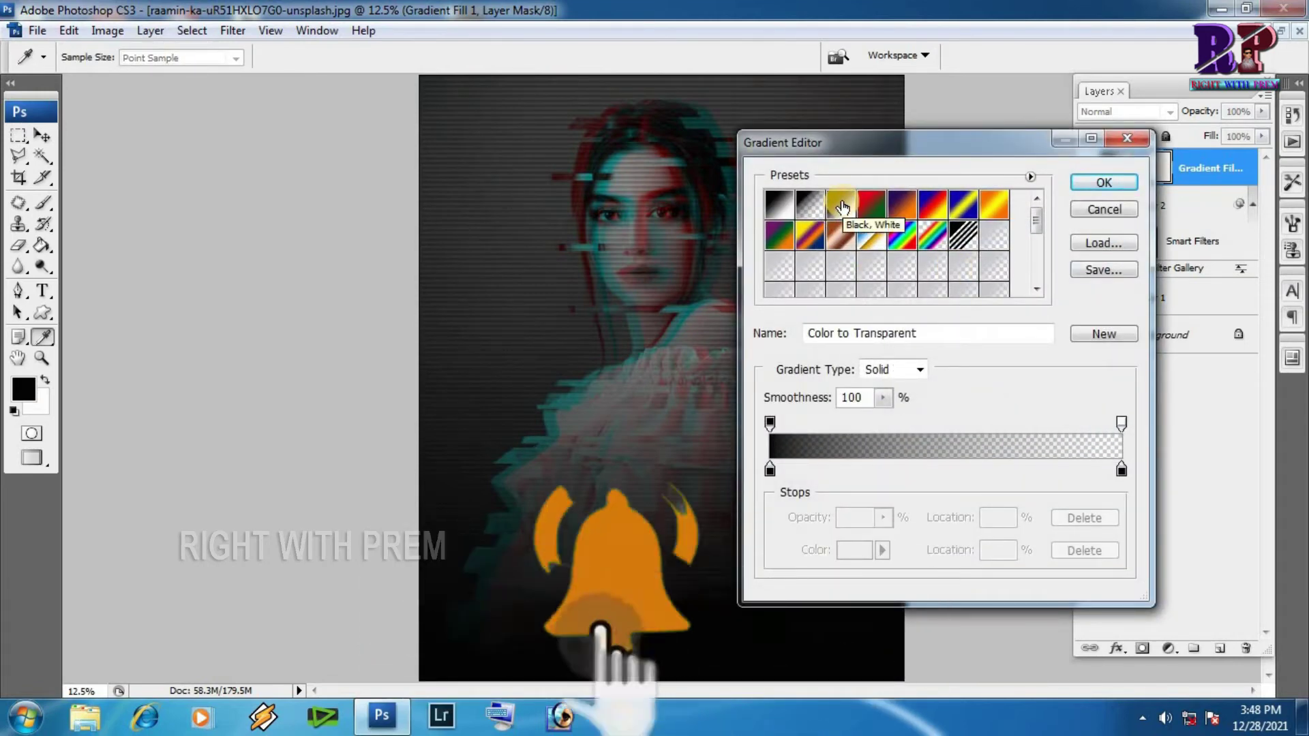
{"action": "left_click", "coordinate": [843, 206]}
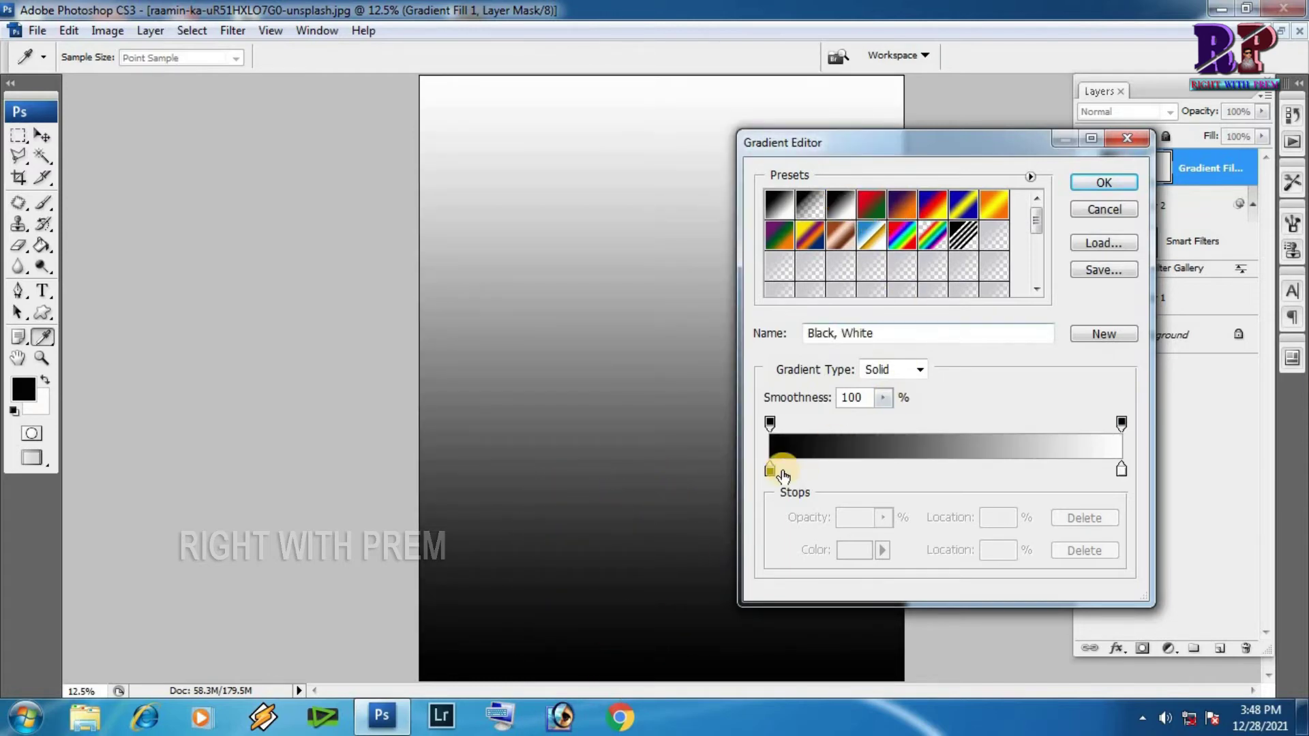
{"action": "left_click", "coordinate": [771, 472]}
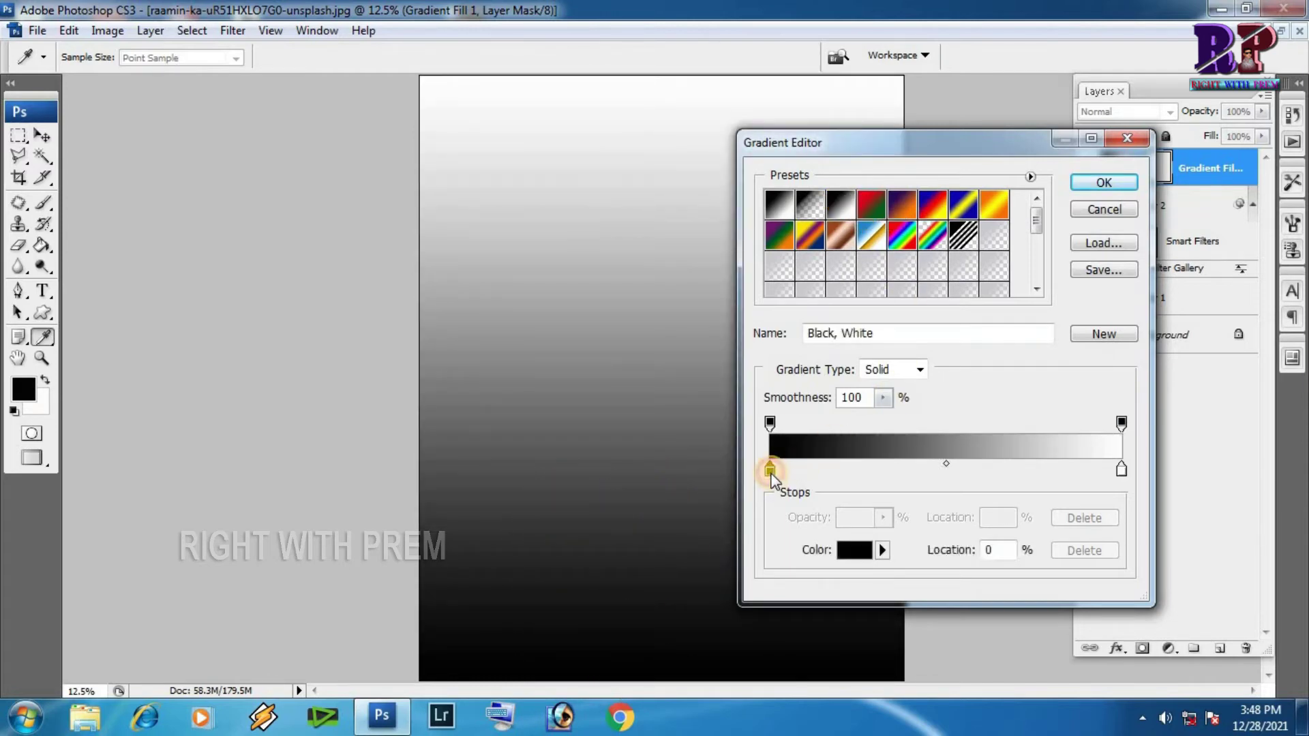
{"action": "left_click", "coordinate": [852, 550]}
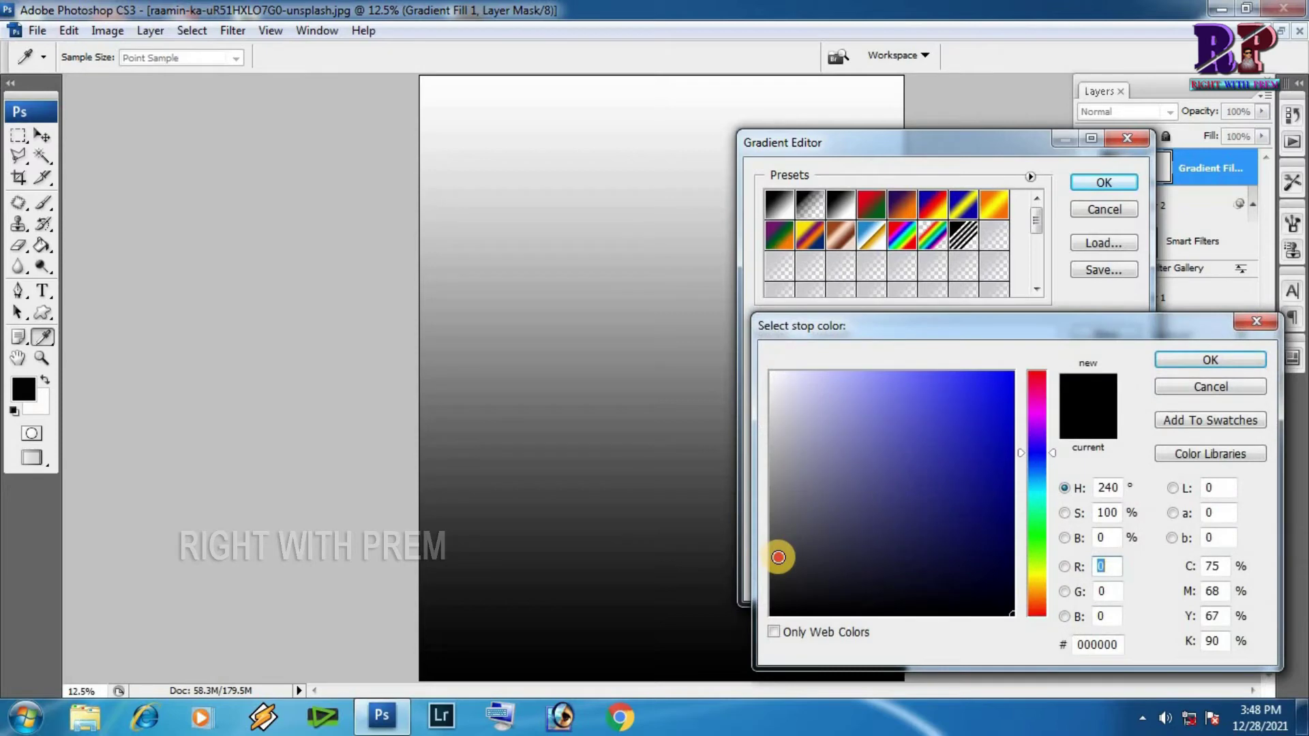
{"action": "left_click", "coordinate": [778, 558]}
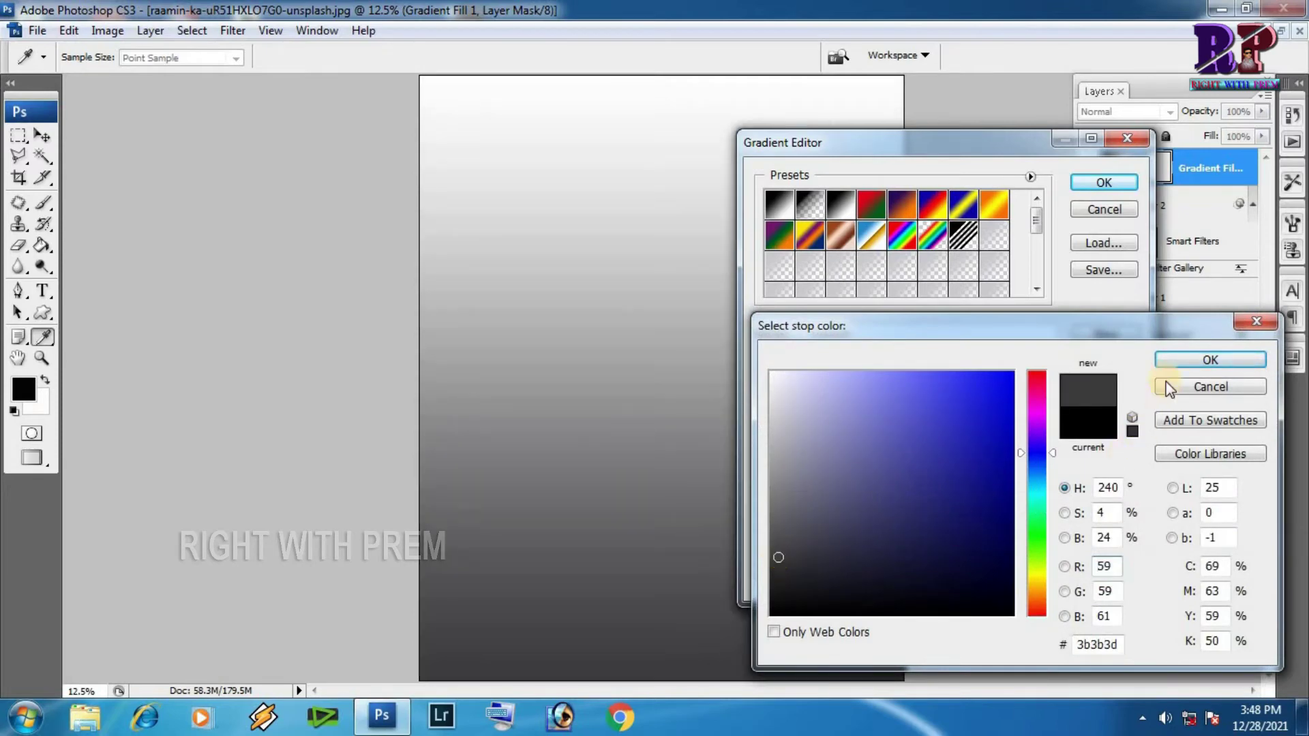
{"action": "left_click", "coordinate": [1173, 362]}
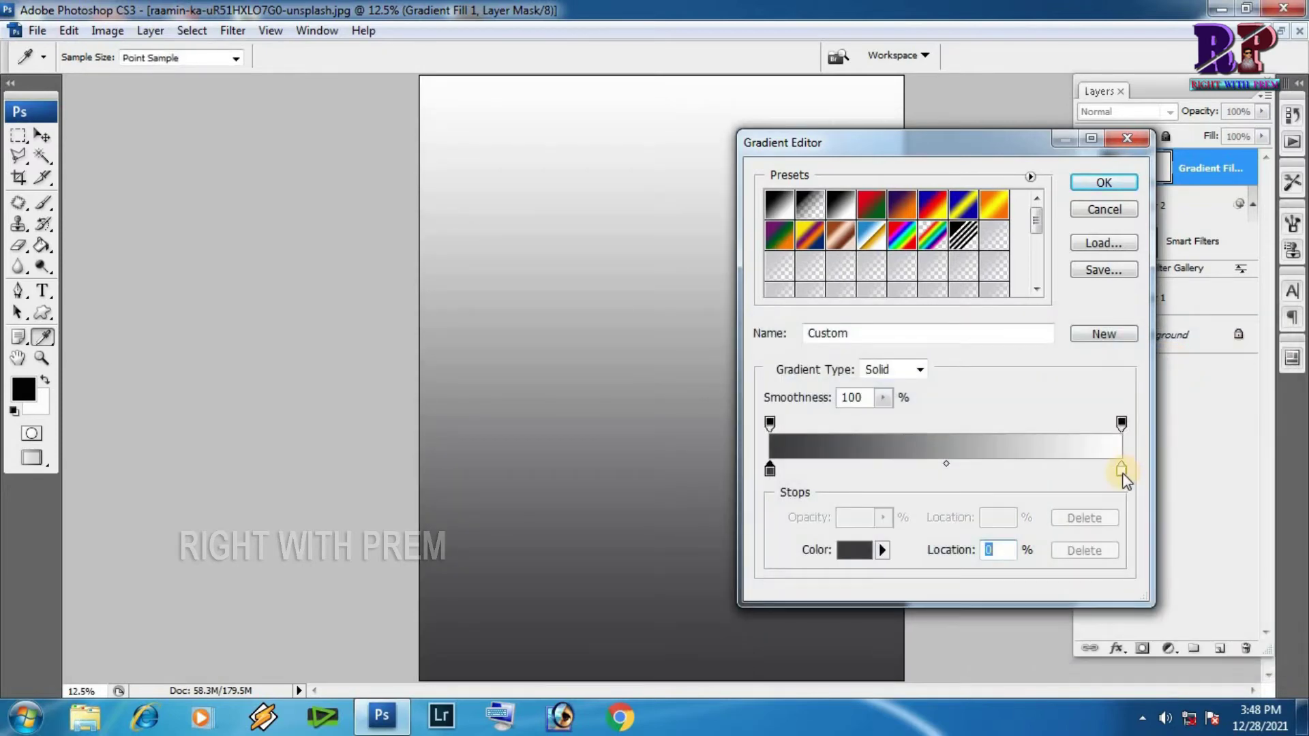
Change the white gradient stop to light blue 97b9ff and apply the gradient fill
{"action": "left_click", "coordinate": [1121, 471]}
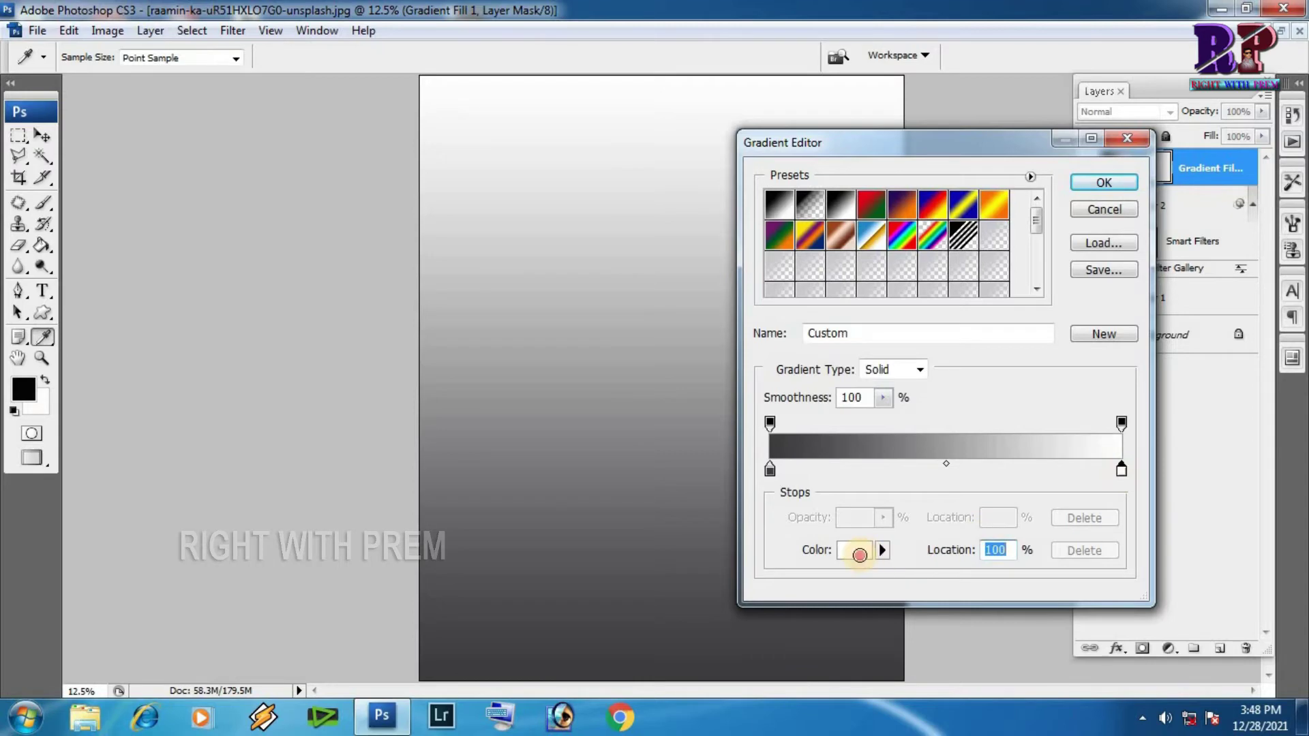
{"action": "left_click", "coordinate": [859, 555]}
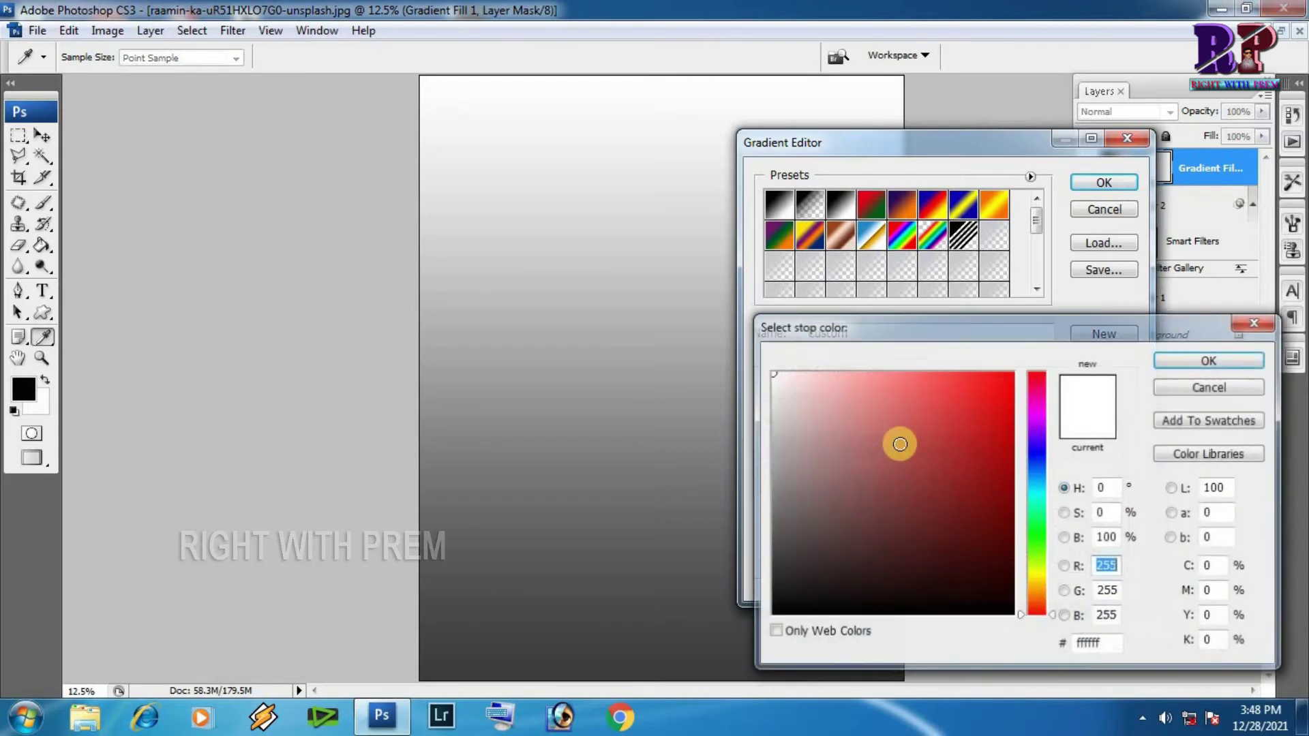
{"action": "left_click", "coordinate": [1048, 468]}
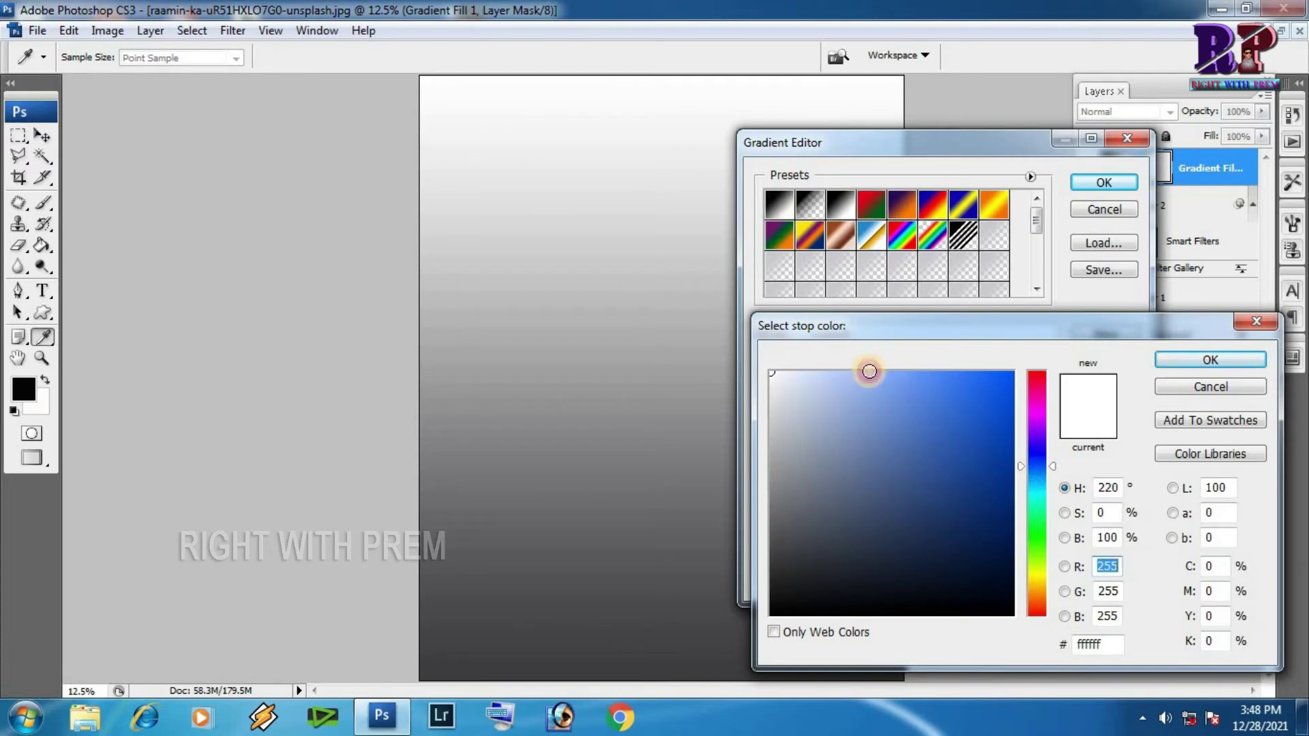
{"action": "left_click", "coordinate": [870, 372]}
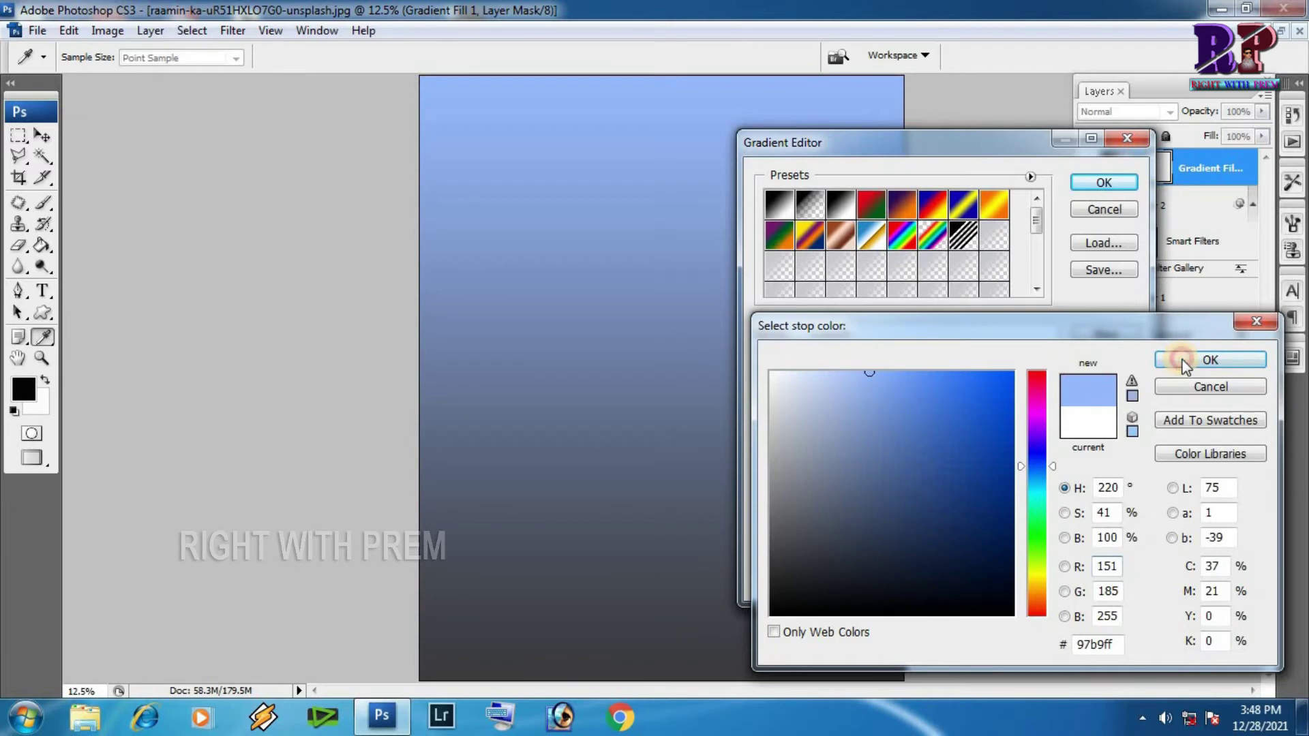
{"action": "left_click", "coordinate": [1181, 359]}
{"action": "left_click", "coordinate": [1095, 182]}
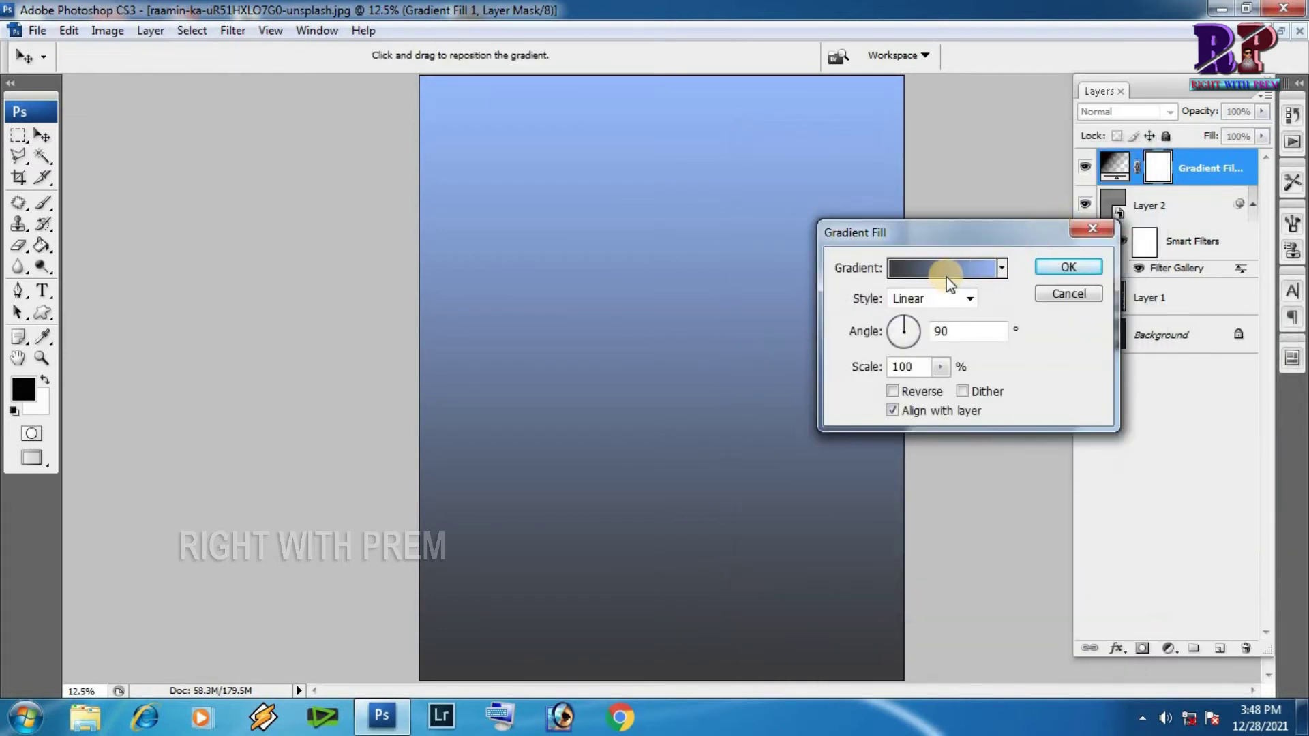
{"action": "left_click", "coordinate": [1069, 267]}
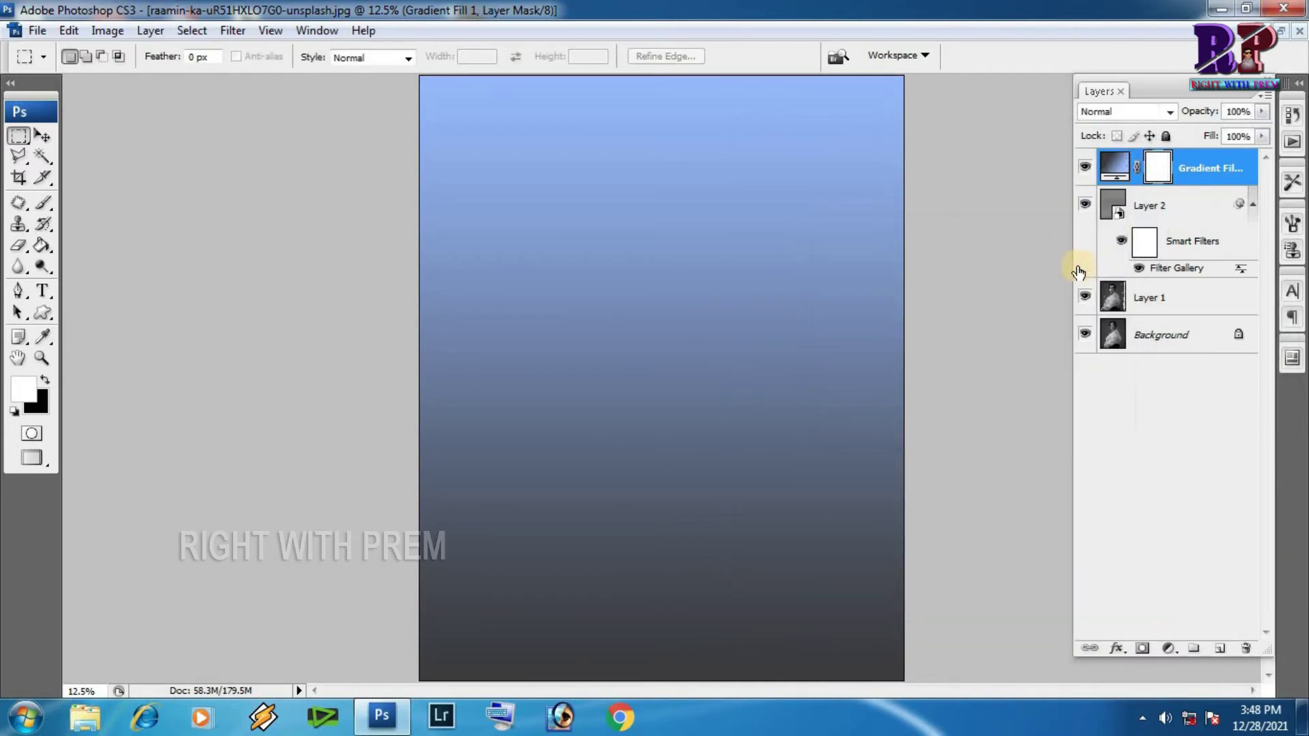
Set Gradient Fill 1 to Overlay and toggle its visibility to compare the look
{"action": "left_click", "coordinate": [1133, 113]}
{"action": "left_click", "coordinate": [1115, 357]}
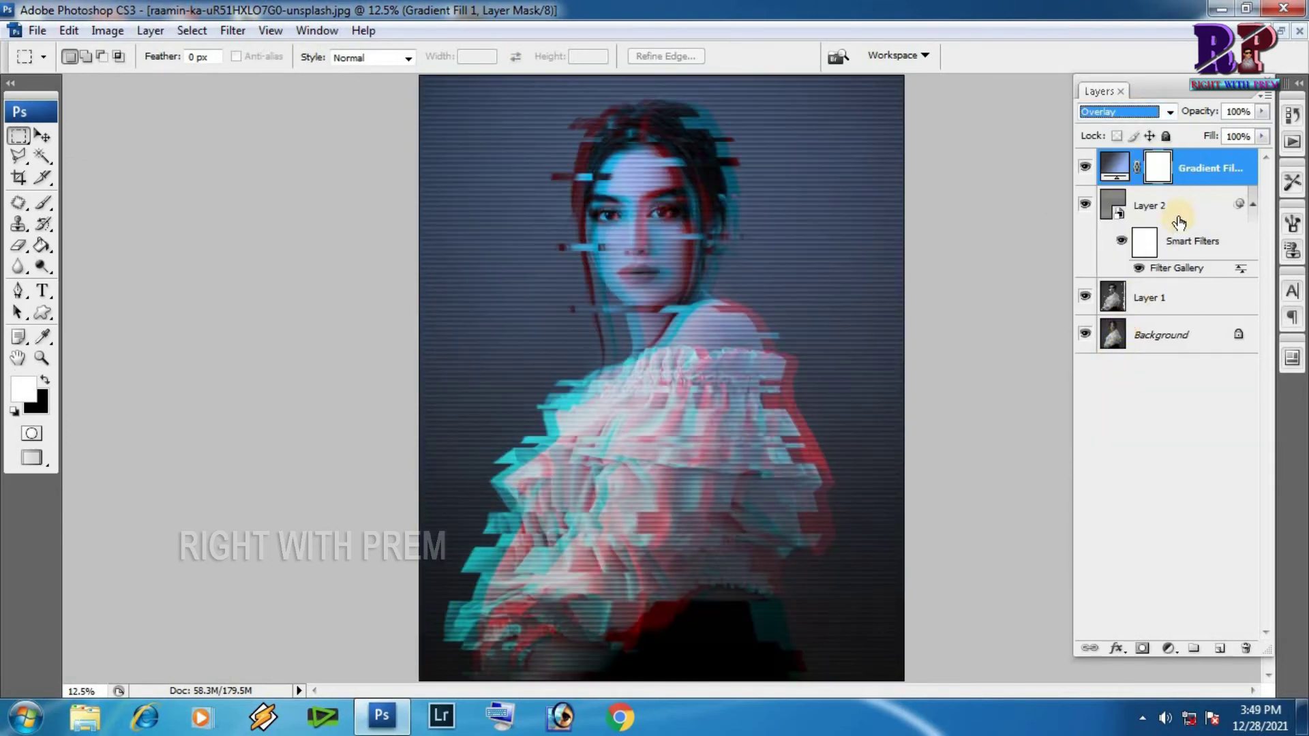
{"action": "left_click", "coordinate": [851, 242]}
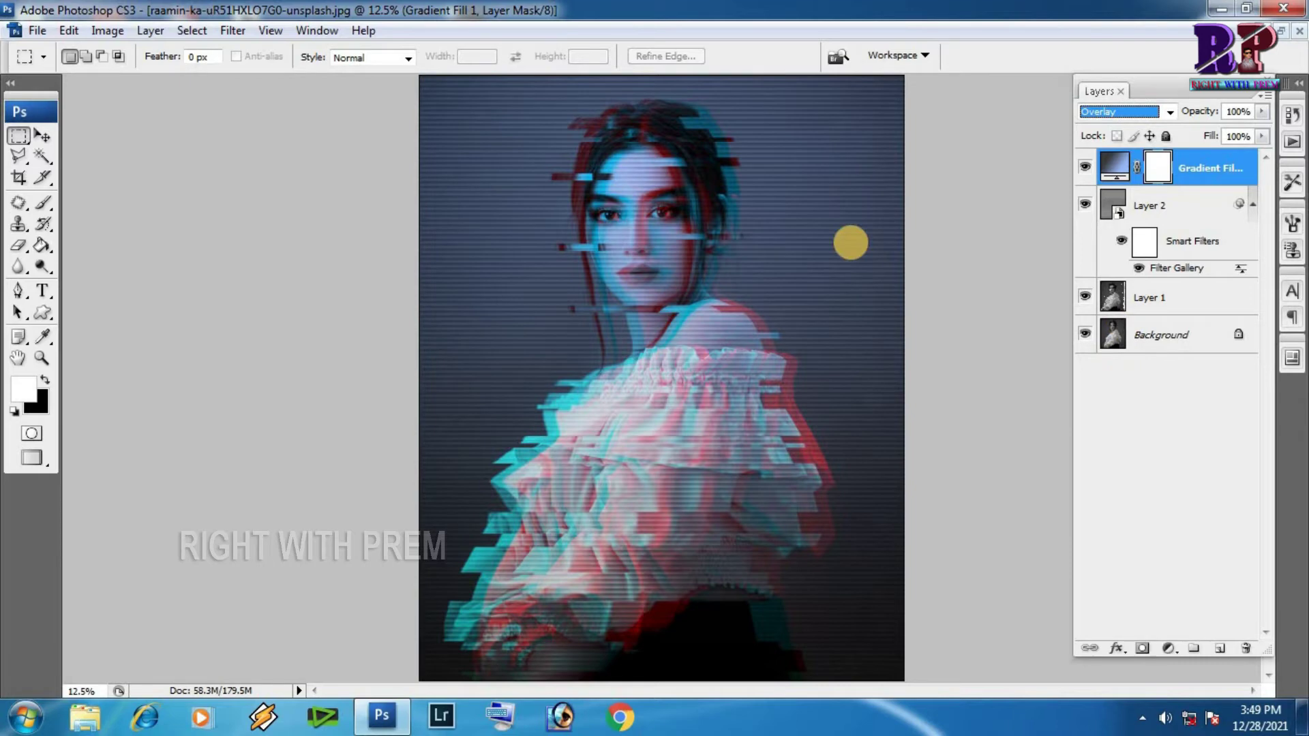
{"action": "left_click", "coordinate": [1084, 167]}
{"action": "left_click", "coordinate": [1085, 168]}
{"action": "left_click", "coordinate": [1169, 169]}
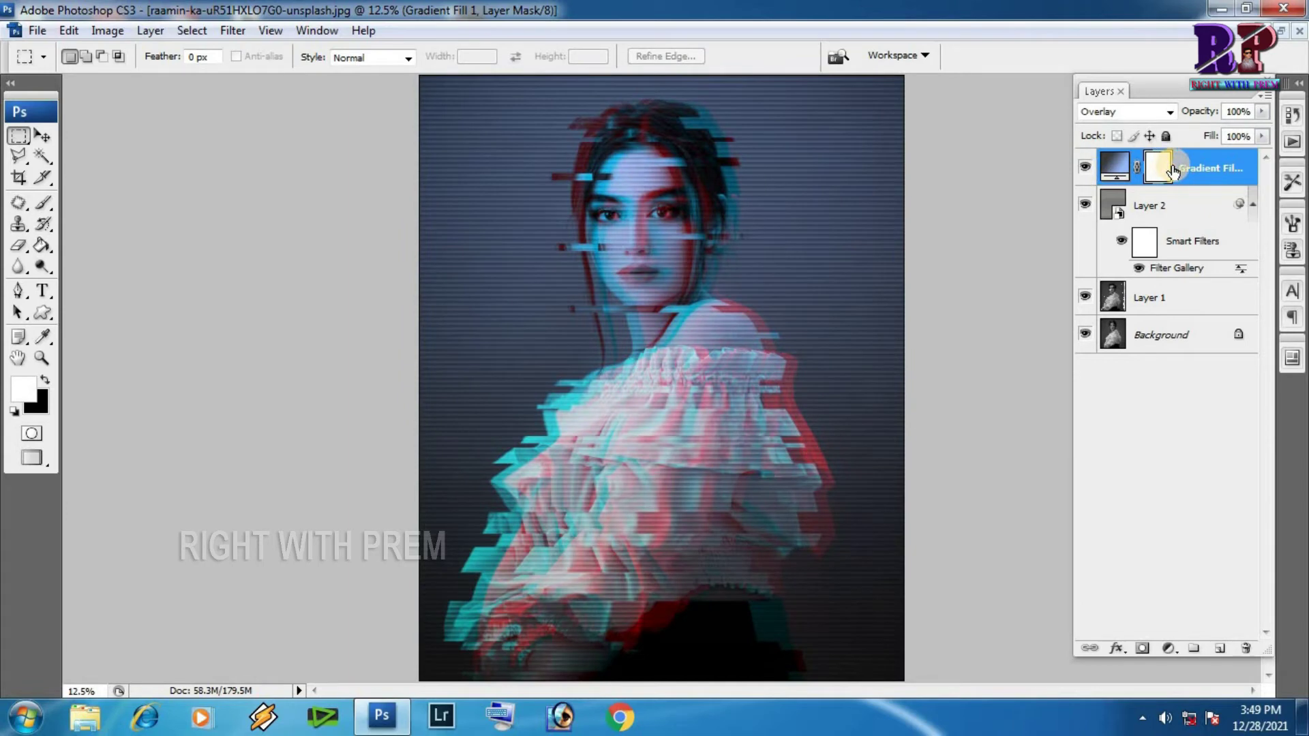
Rasterize the Gradient Fill 1 layer
{"action": "right_click", "coordinate": [1204, 169]}
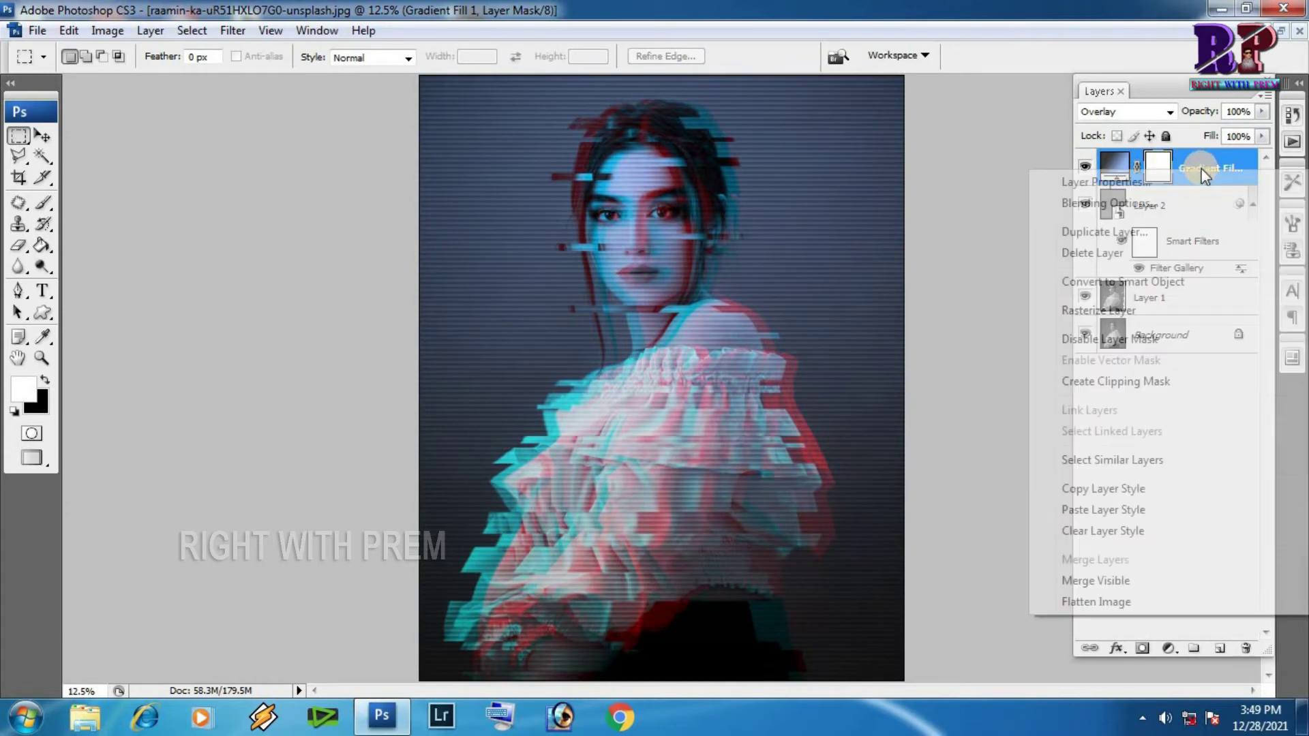
{"action": "left_click", "coordinate": [1094, 313]}
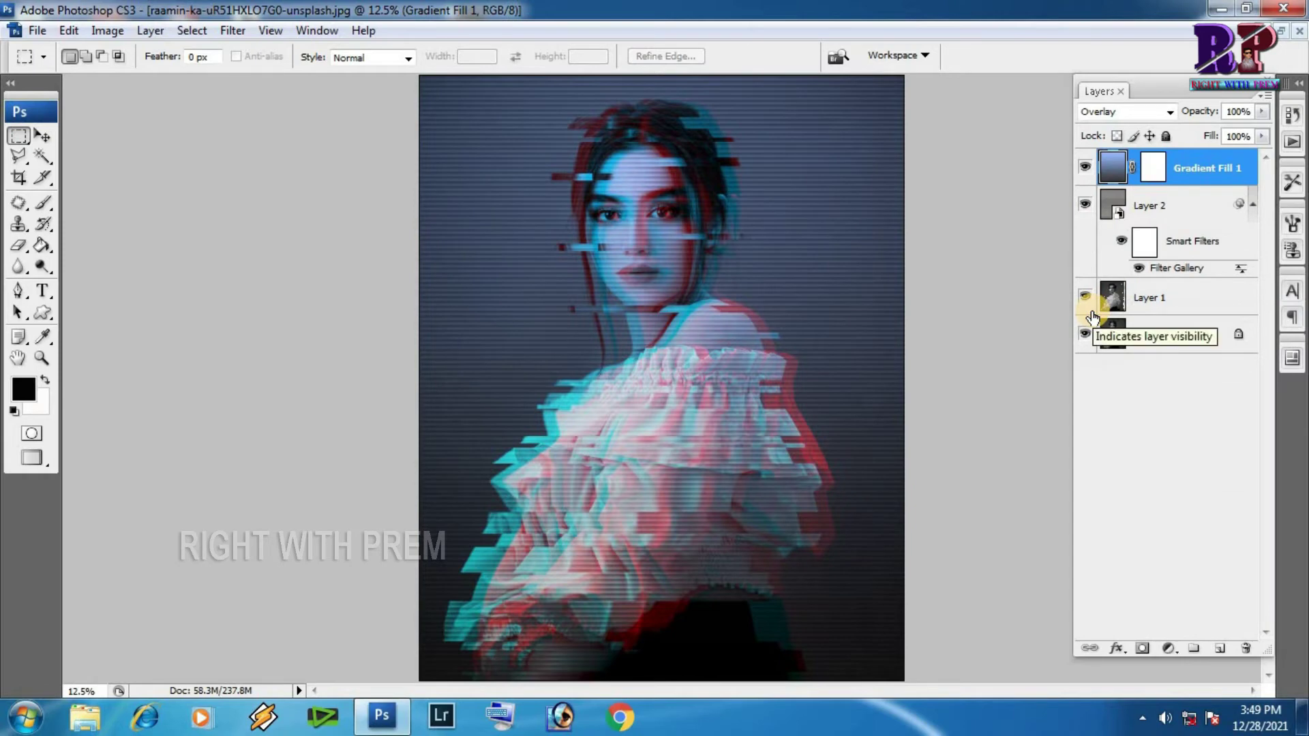
{"action": "key", "text": "ctrl+l"}
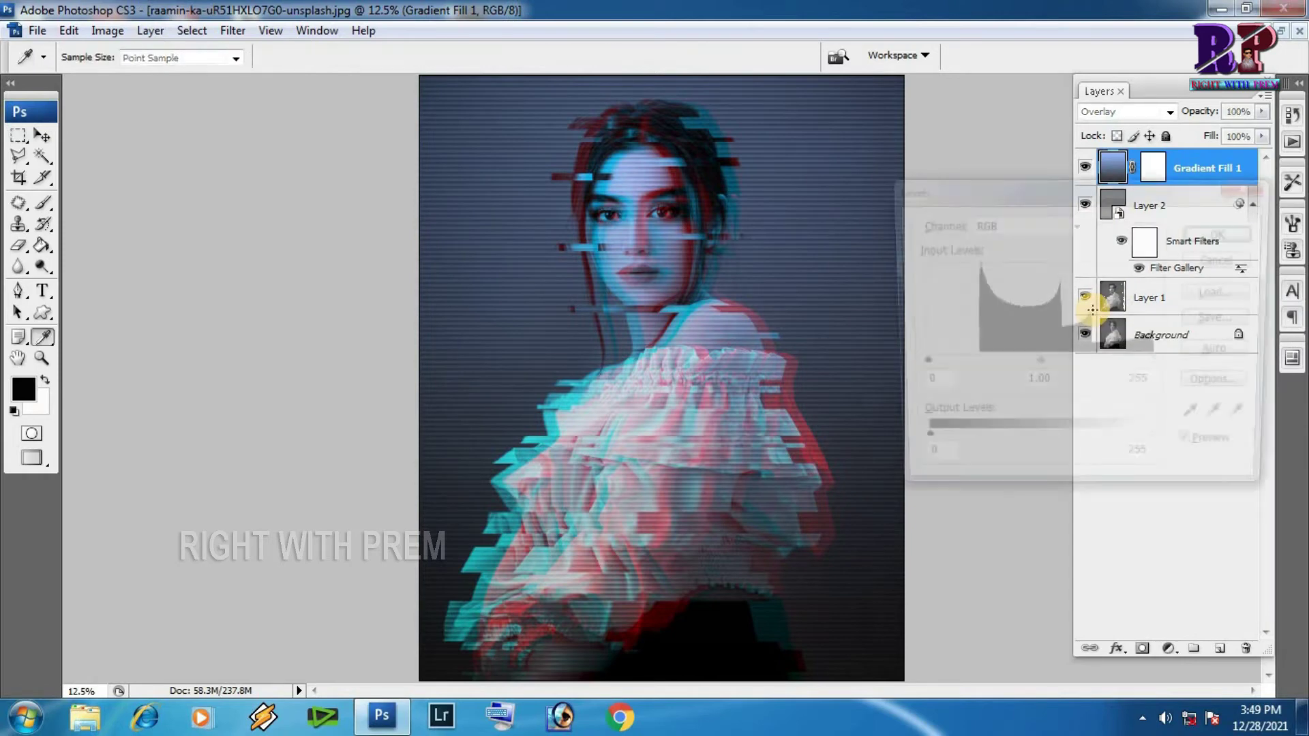
Apply Levels to the gradient layer with black input 32 and output white 236, then select Layer 1
{"action": "left_click_drag", "start_coordinate": [922, 366], "coordinate": [968, 363]}
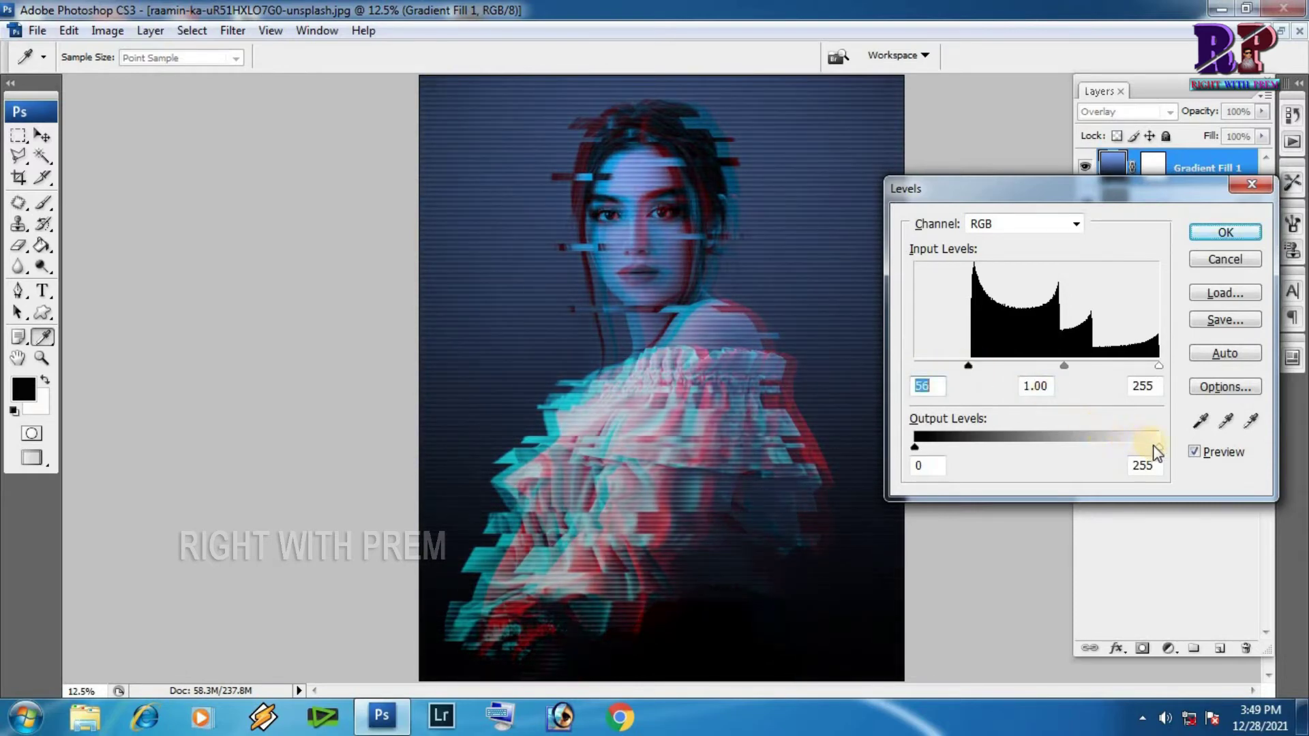
{"action": "left_click_drag", "start_coordinate": [1143, 450], "coordinate": [1141, 447]}
{"action": "left_click_drag", "start_coordinate": [968, 366], "coordinate": [947, 366]}
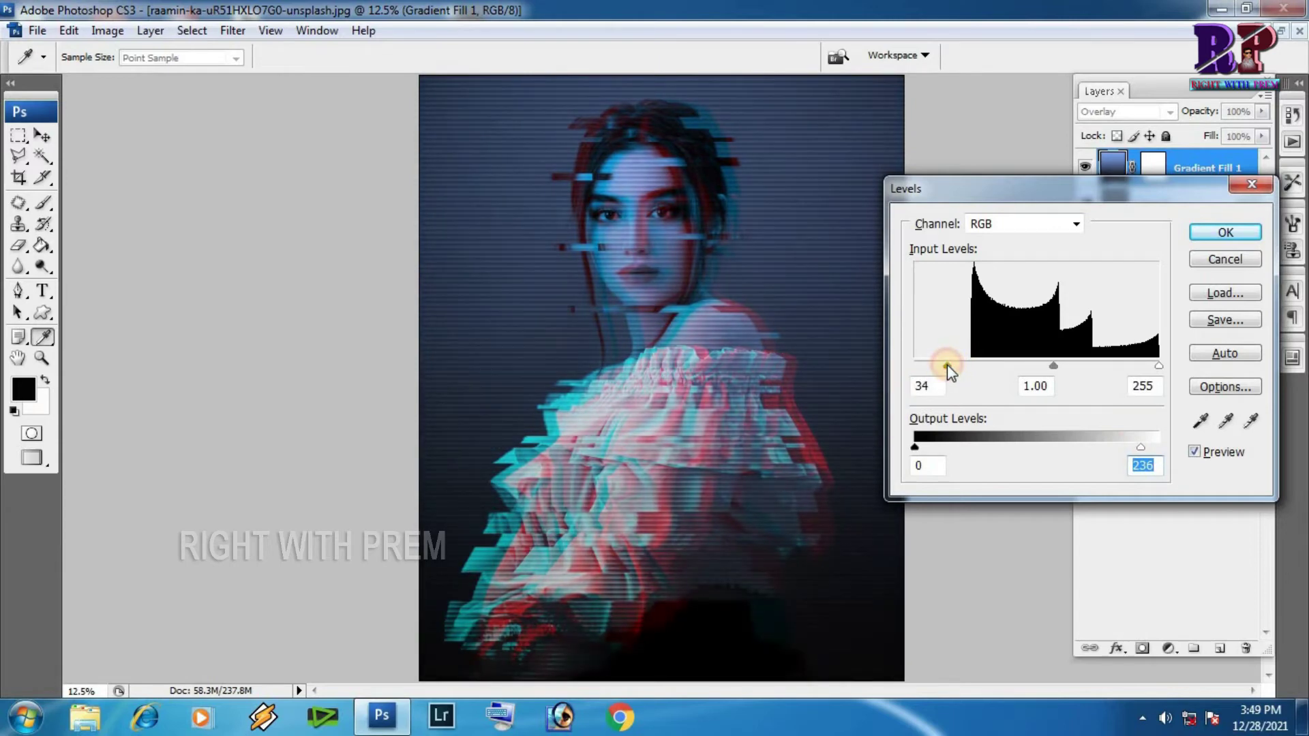
{"action": "left_click_drag", "start_coordinate": [947, 366], "coordinate": [945, 366]}
{"action": "left_click", "coordinate": [1218, 234]}
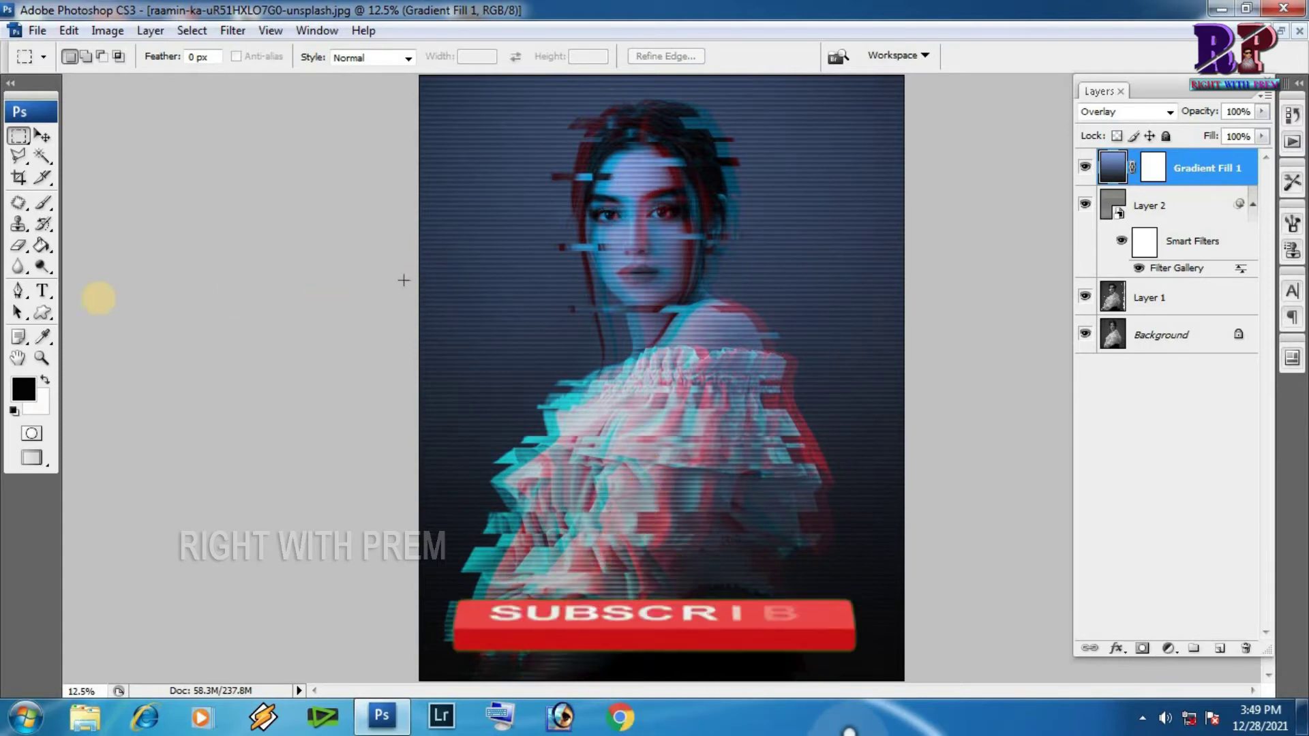
{"action": "left_click", "coordinate": [1186, 307]}
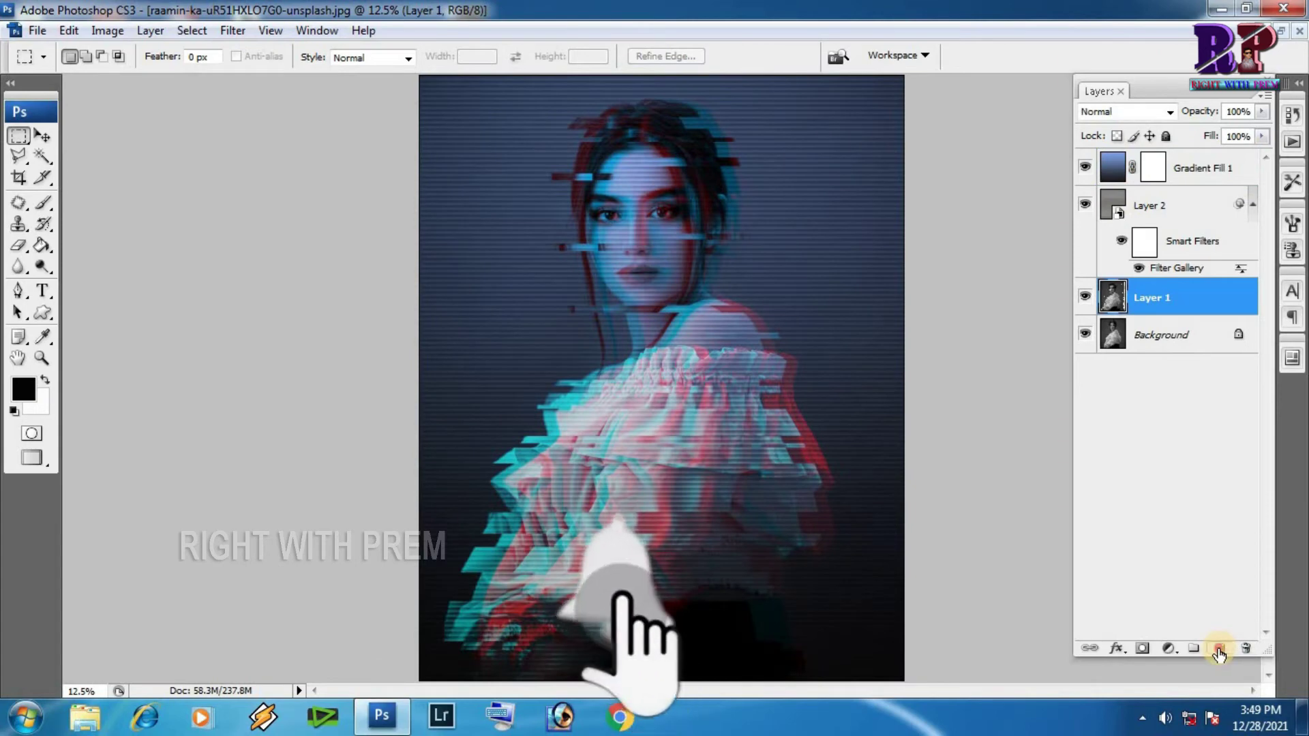
Add a new layer above Layer 1 and type GLITCH in white Four Sticks 13
{"action": "left_click", "coordinate": [1219, 650]}
{"action": "left_click", "coordinate": [1176, 299]}
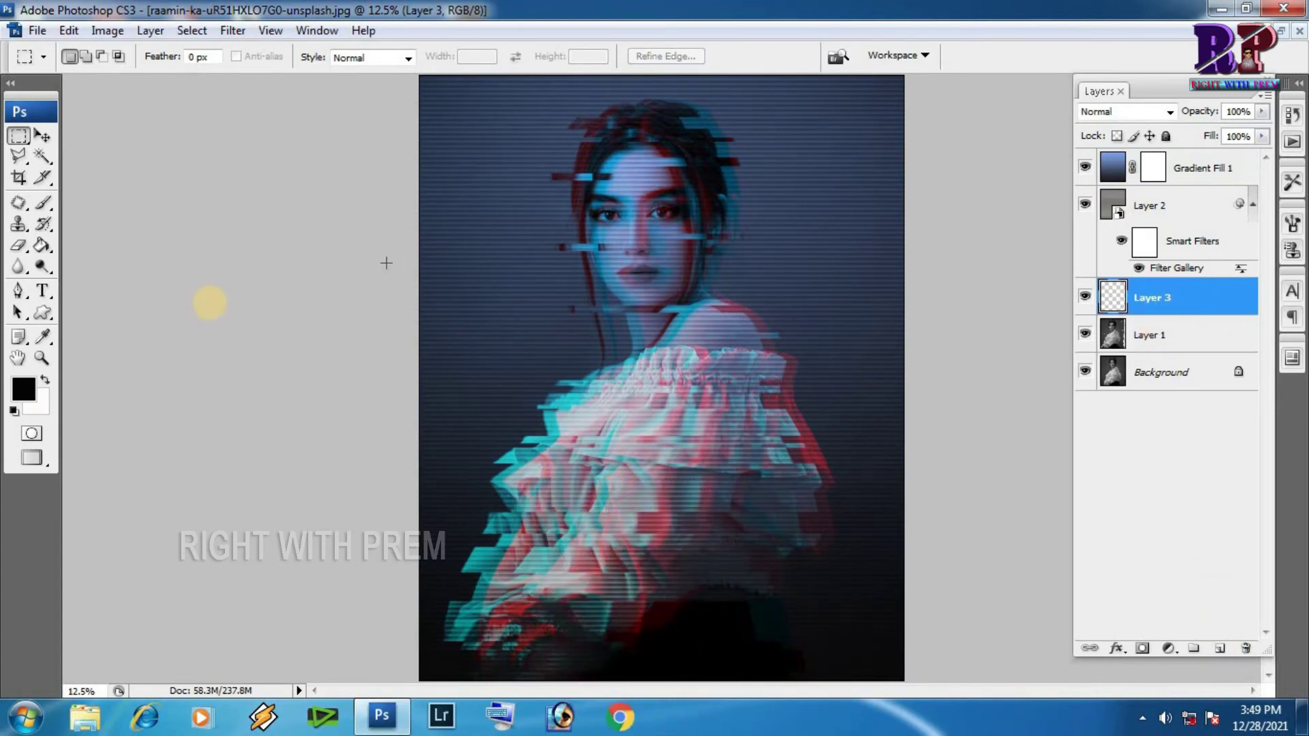
{"action": "left_click", "coordinate": [42, 293]}
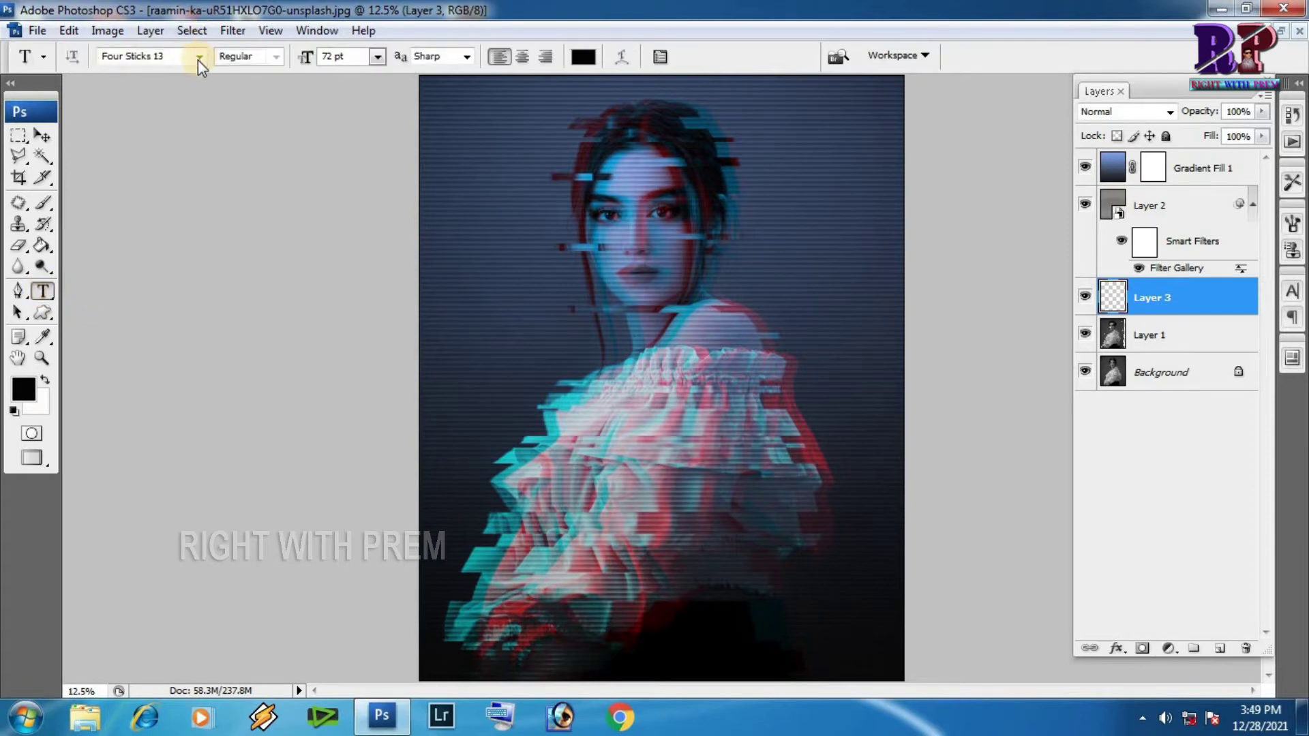
{"action": "left_click", "coordinate": [198, 58]}
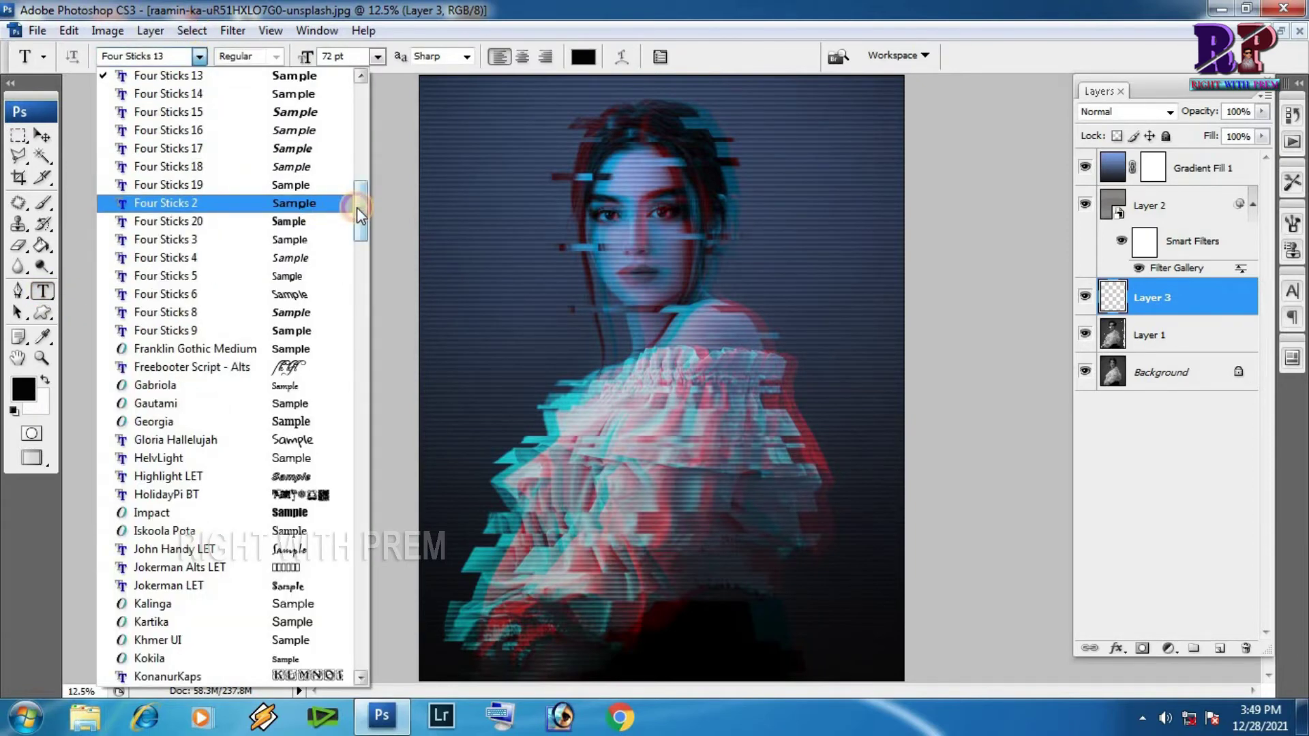
{"action": "left_click_drag", "start_coordinate": [357, 207], "coordinate": [358, 204]}
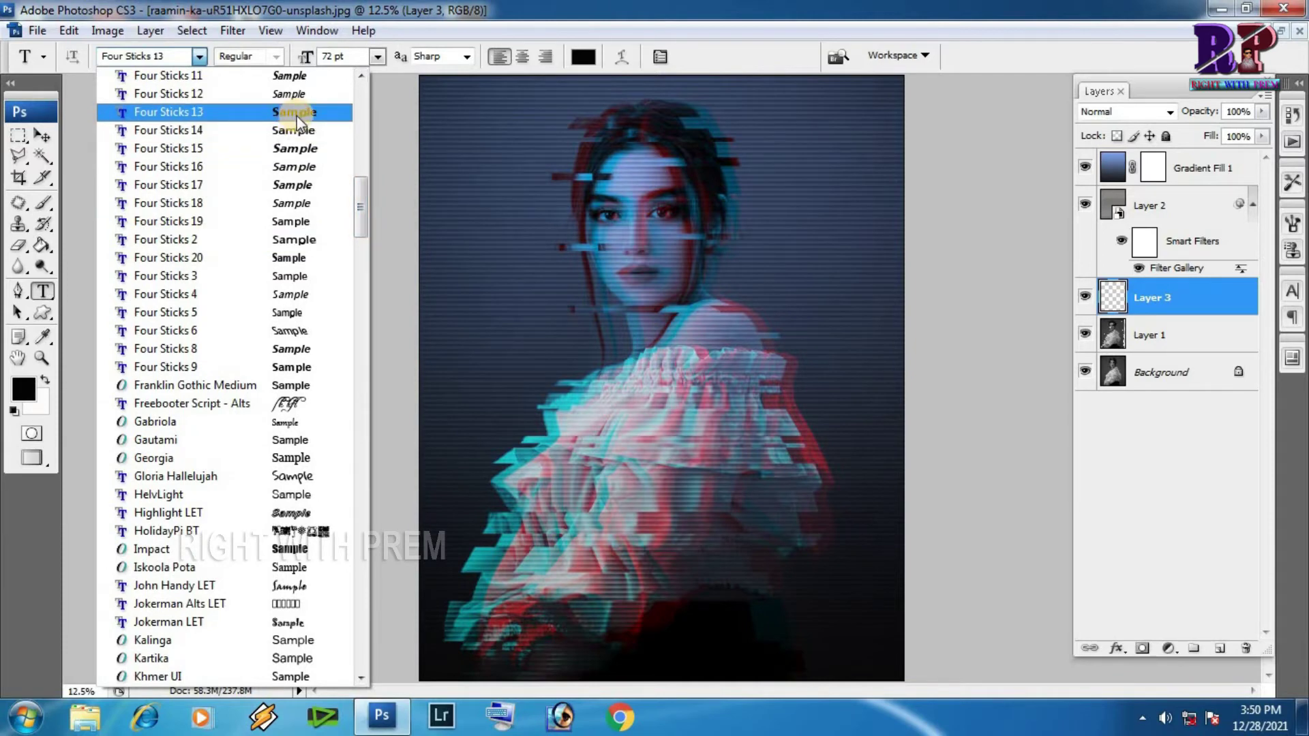
{"action": "left_click", "coordinate": [296, 116]}
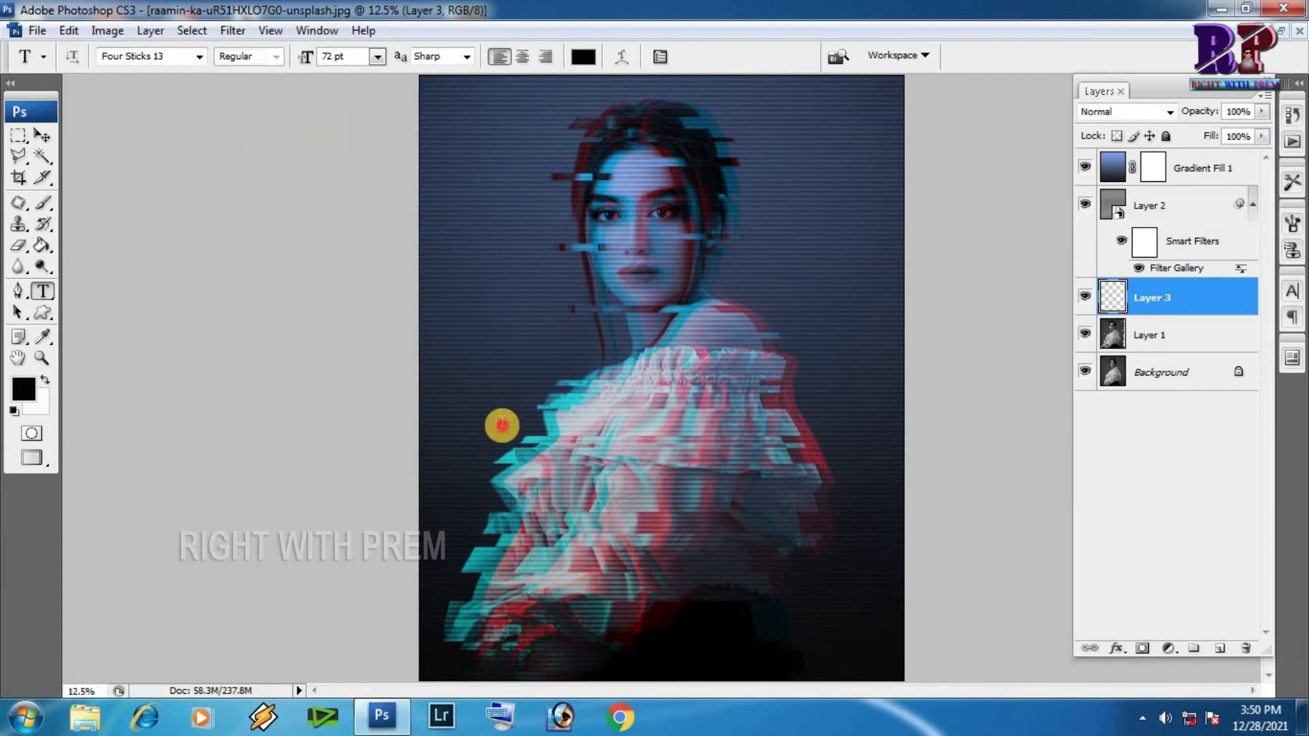
{"action": "left_click", "coordinate": [502, 426]}
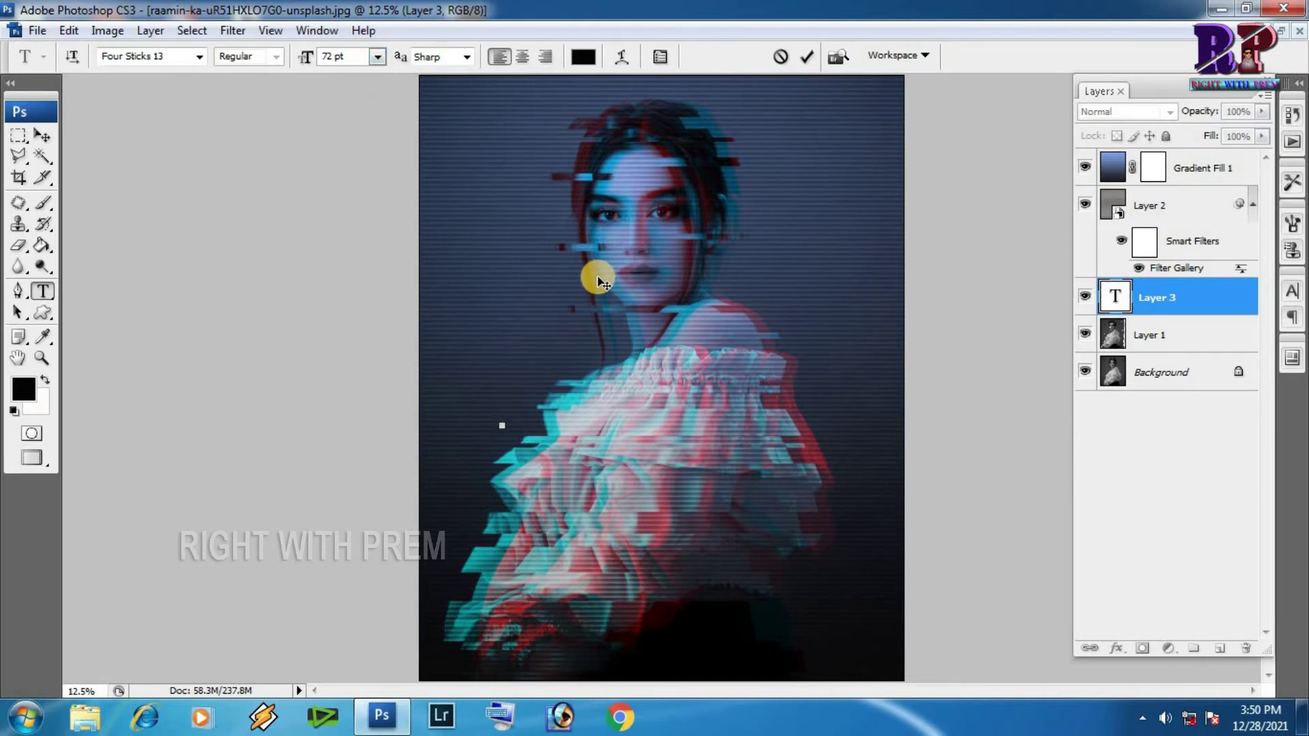
{"action": "left_click", "coordinate": [584, 57]}
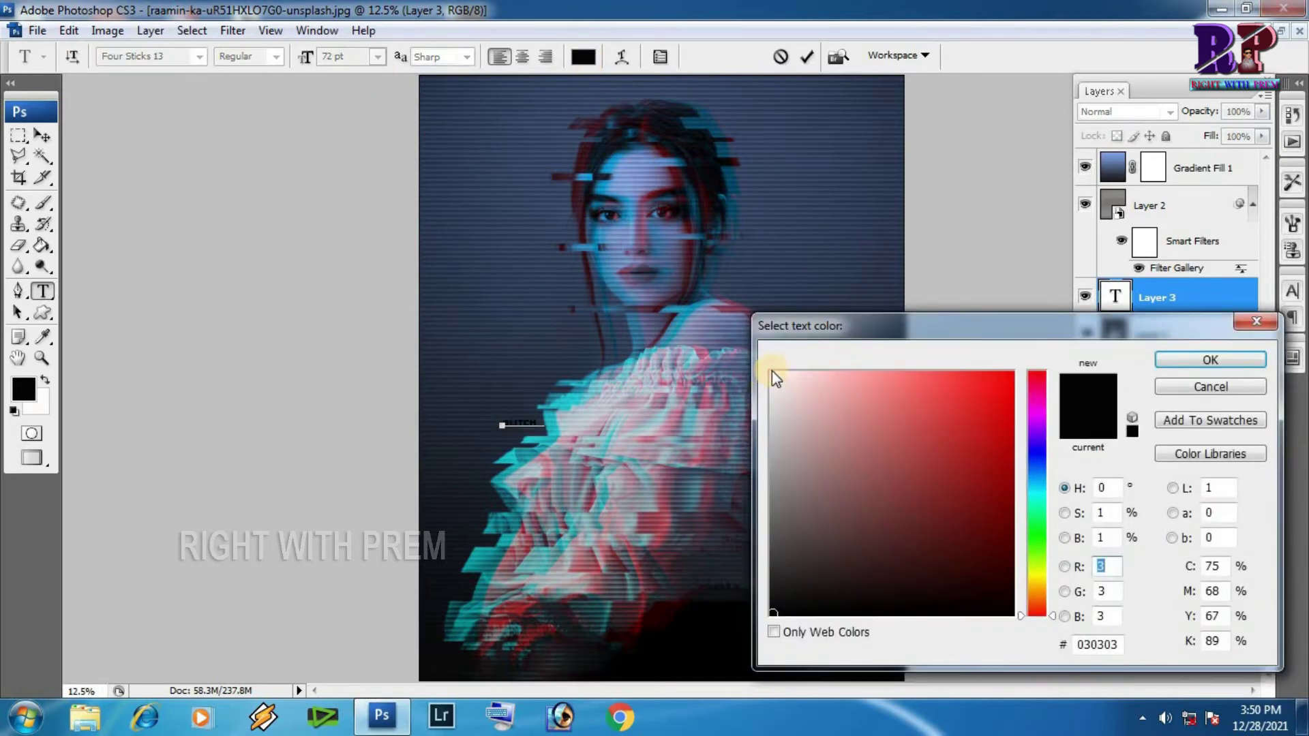
{"action": "left_click", "coordinate": [773, 374]}
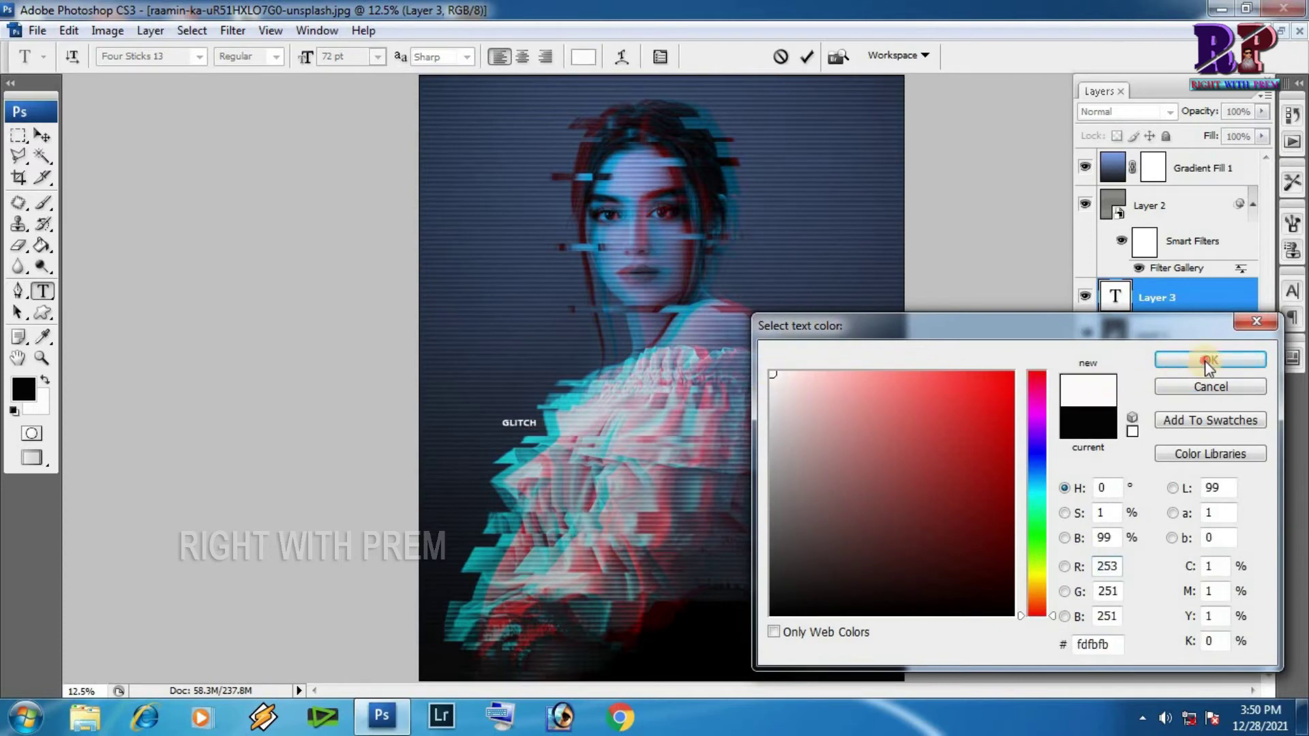
{"action": "left_click", "coordinate": [1208, 362]}
{"action": "left_click", "coordinate": [41, 136]}
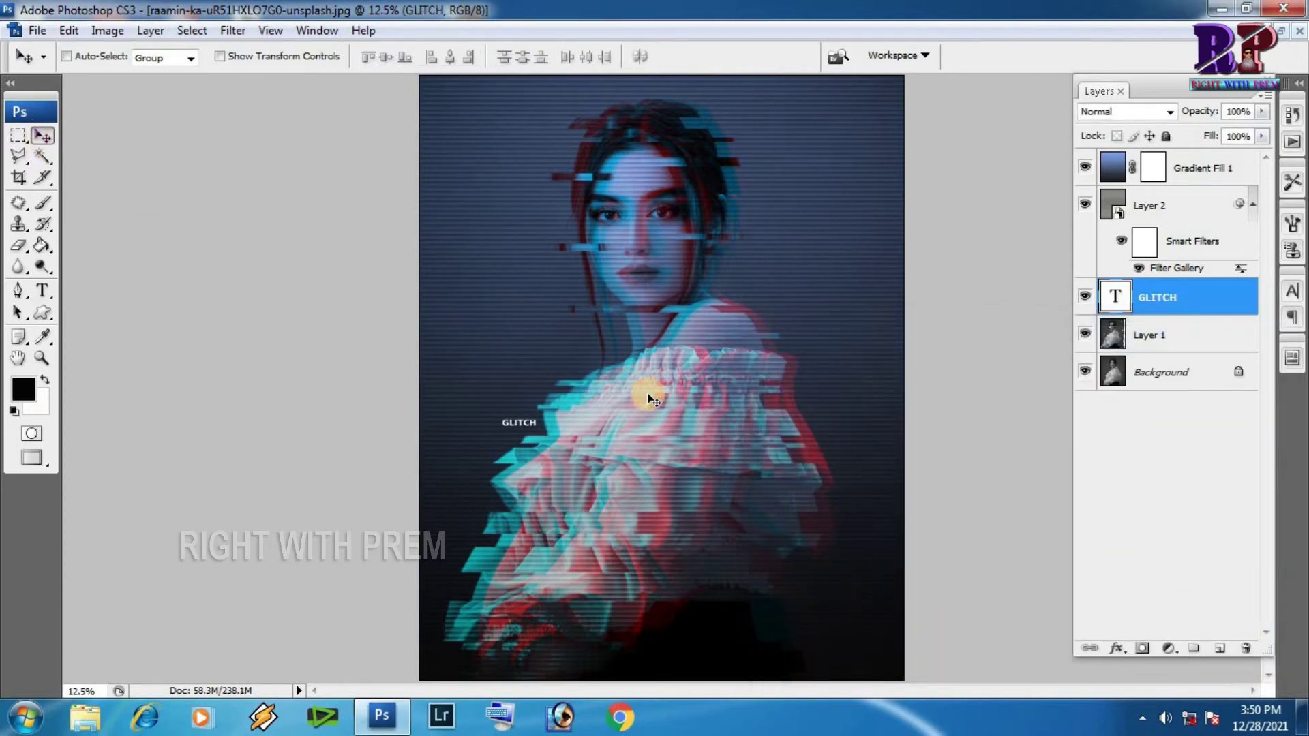
Scale the GLITCH text up with Free Transform and place it across the lower portrait
{"action": "key", "text": "ctrl+t"}
{"action": "mouse_move", "coordinate": [538, 418]}
{"action": "left_mouse_down"}
{"action": "mouse_move", "coordinate": [846, 287]}
{"action": "mouse_move", "coordinate": [954, 225]}
{"action": "left_mouse_up"}
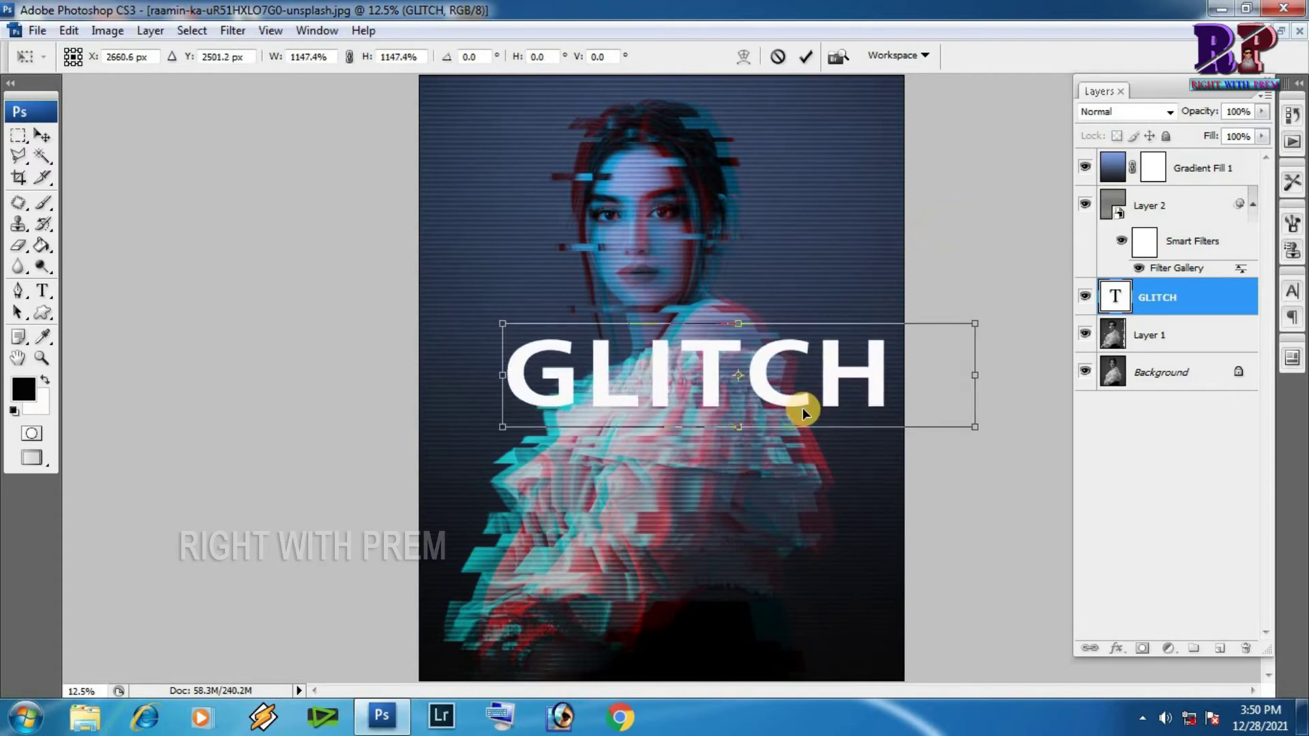
{"action": "left_click_drag", "start_coordinate": [739, 323], "coordinate": [757, 281]}
{"action": "left_click_drag", "start_coordinate": [702, 470], "coordinate": [701, 521]}
{"action": "mouse_move", "coordinate": [704, 458]}
{"action": "left_mouse_down"}
{"action": "mouse_move", "coordinate": [704, 477]}
{"action": "mouse_move", "coordinate": [858, 558]}
{"action": "left_mouse_up"}
{"action": "double_click", "coordinate": [860, 560]}
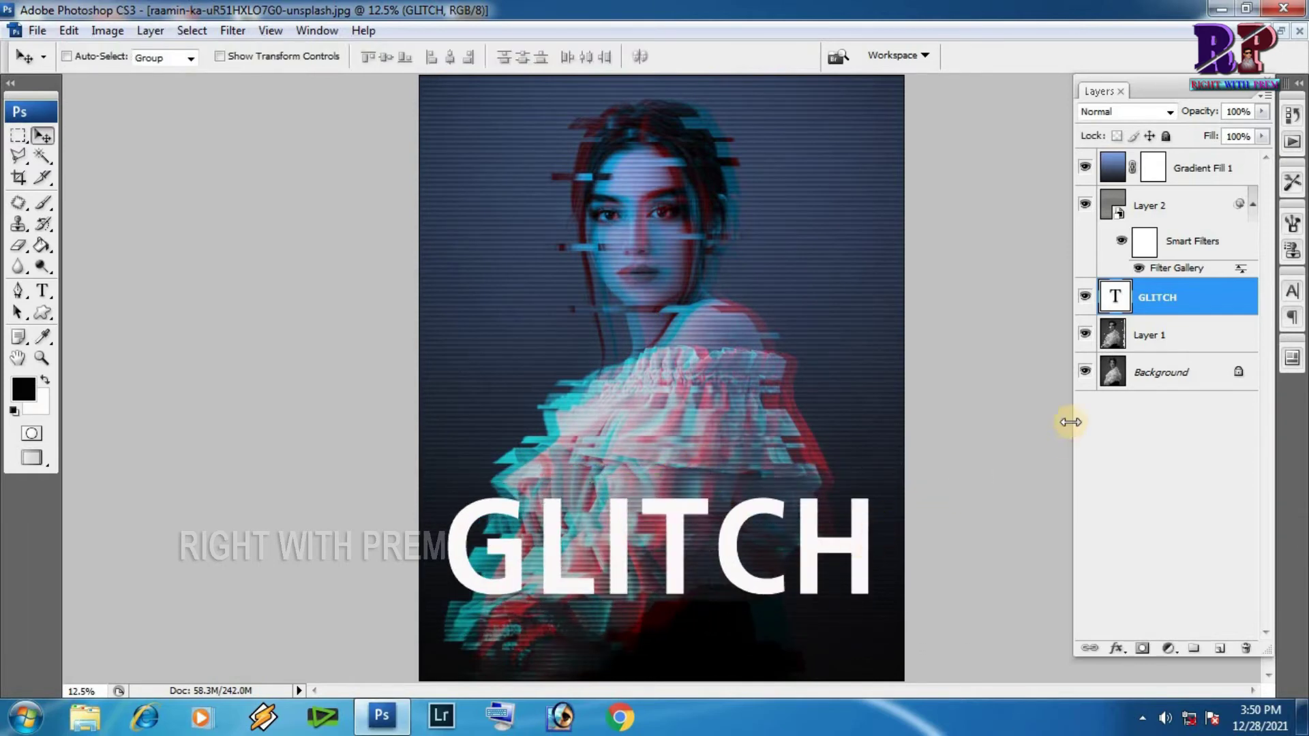
Rasterize the GLITCH text and restrict its blending channels to red only
{"action": "right_click", "coordinate": [1200, 300]}
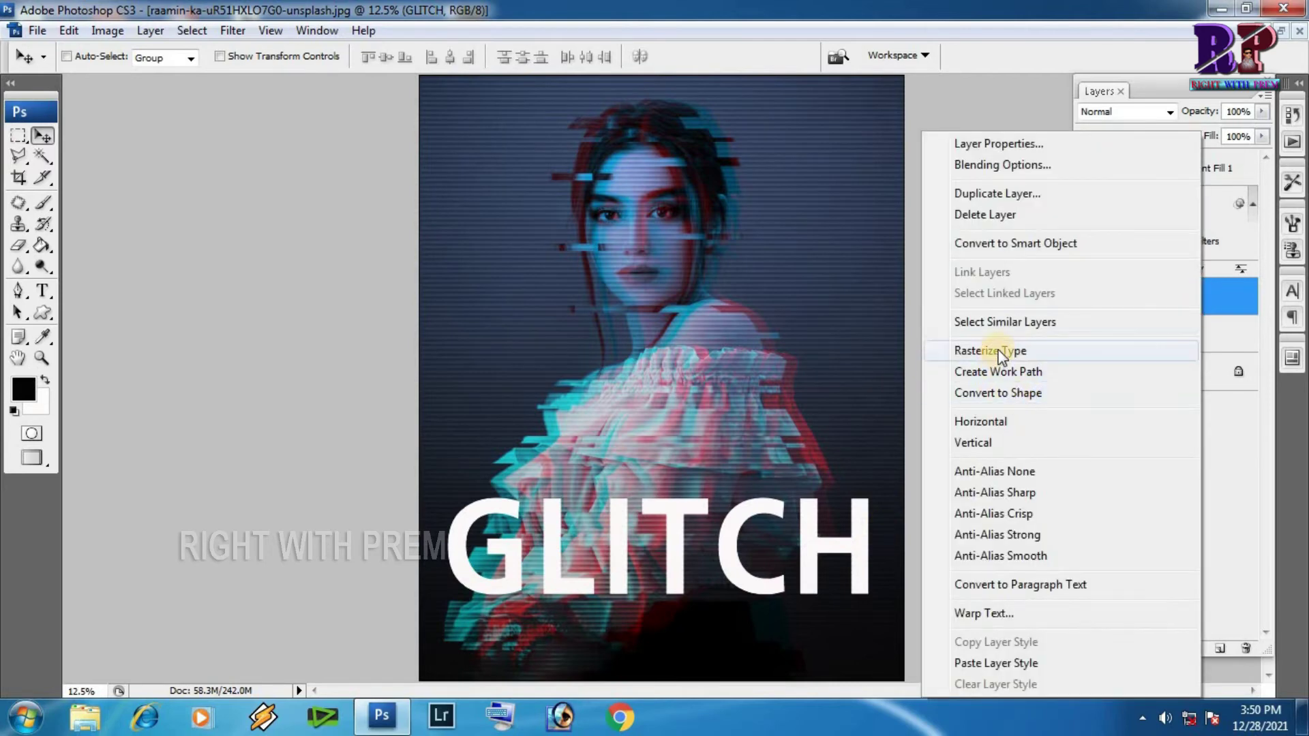
{"action": "left_click", "coordinate": [1000, 350]}
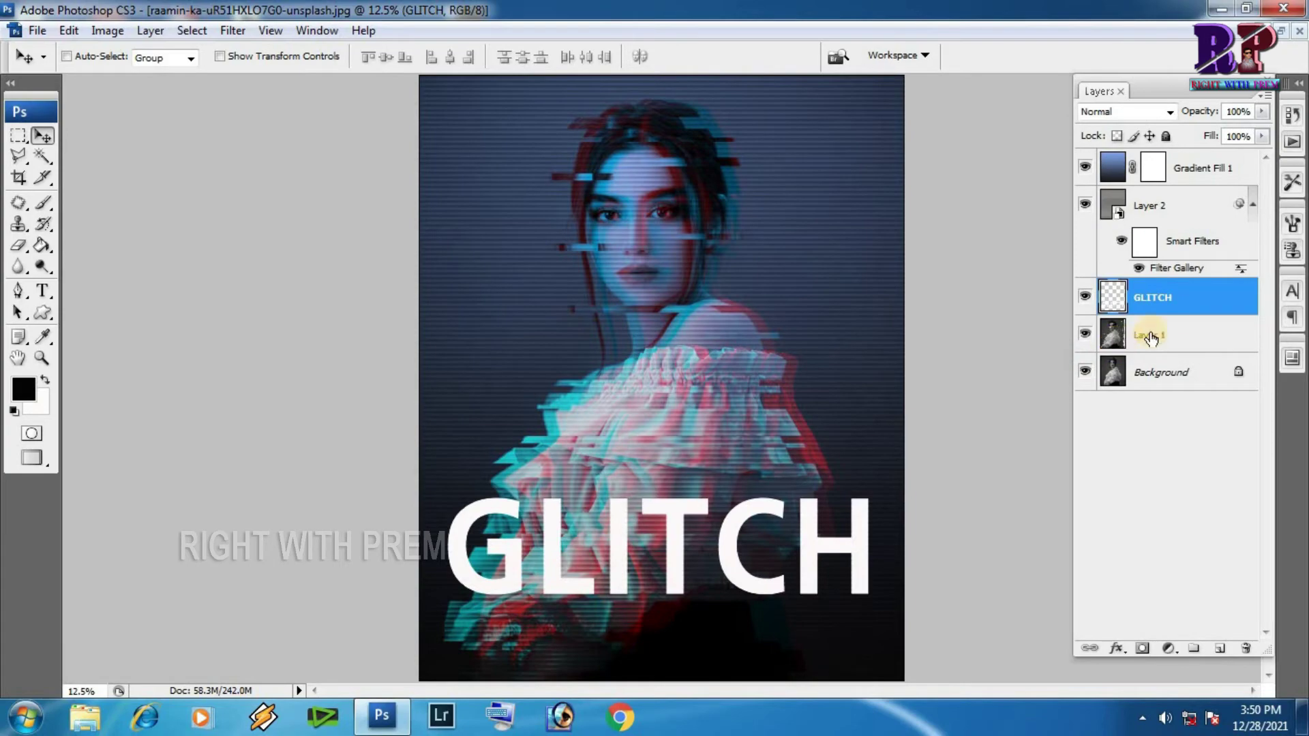
{"action": "double_click", "coordinate": [1214, 298]}
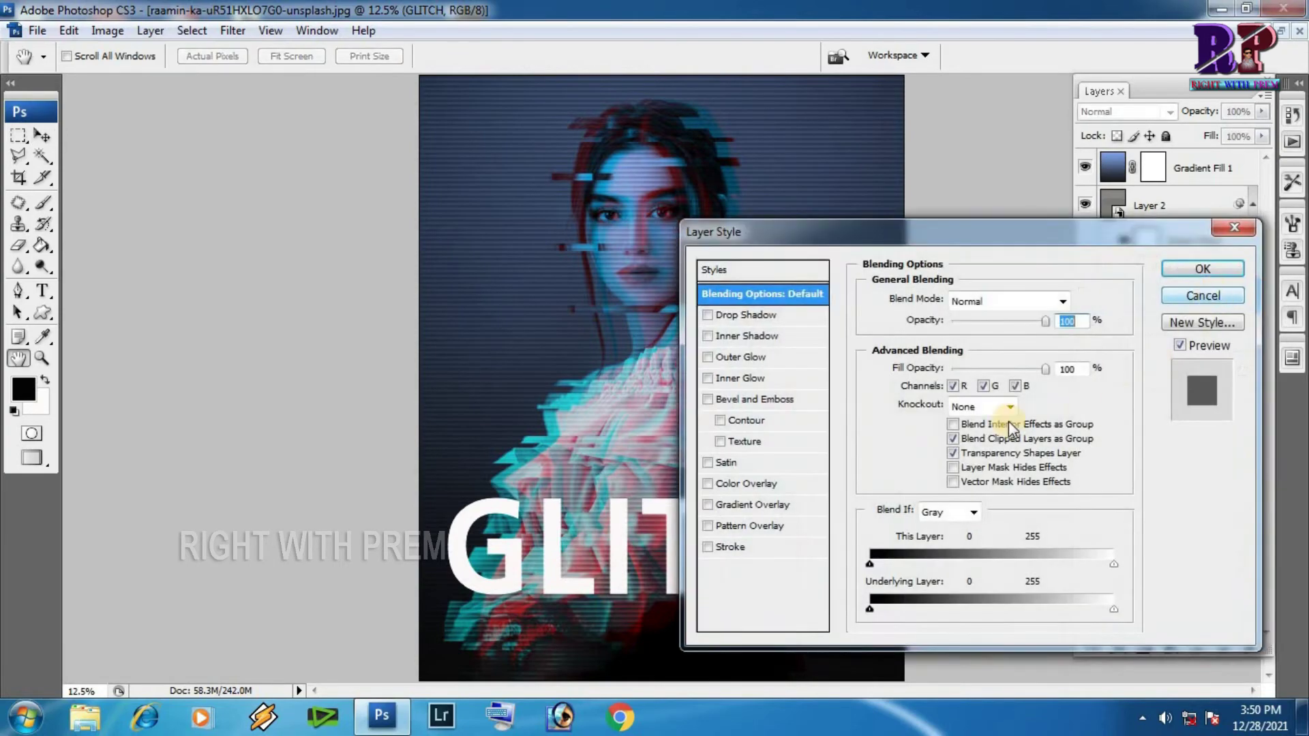
{"action": "left_click", "coordinate": [953, 386]}
{"action": "left_click", "coordinate": [983, 386]}
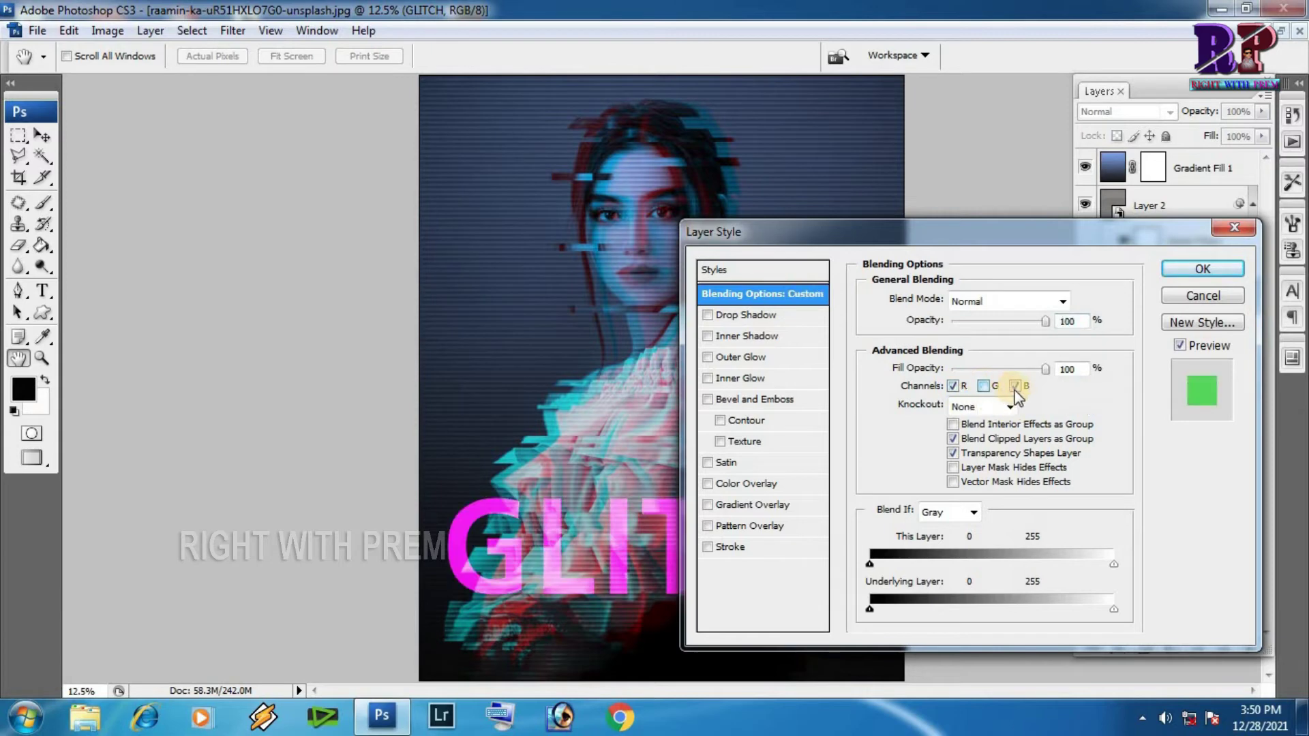
{"action": "left_click", "coordinate": [1203, 272]}
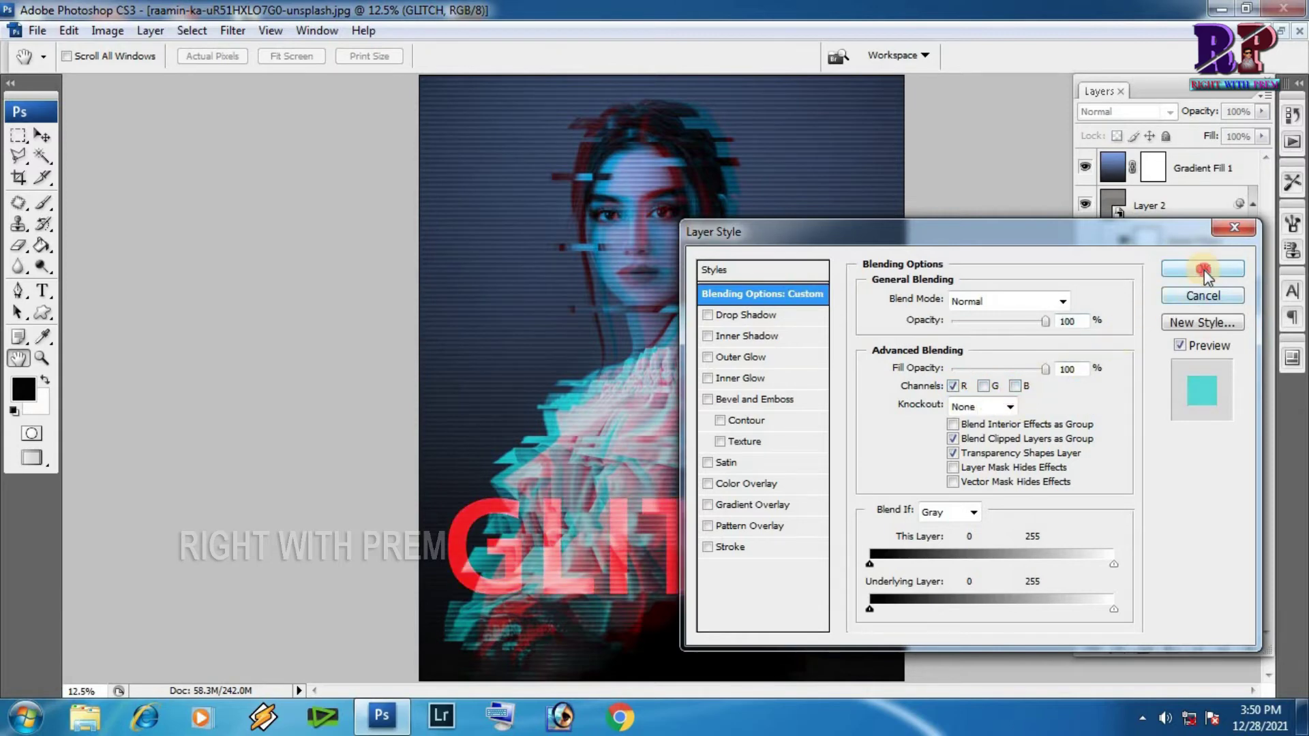
{"action": "left_click", "coordinate": [1185, 406]}
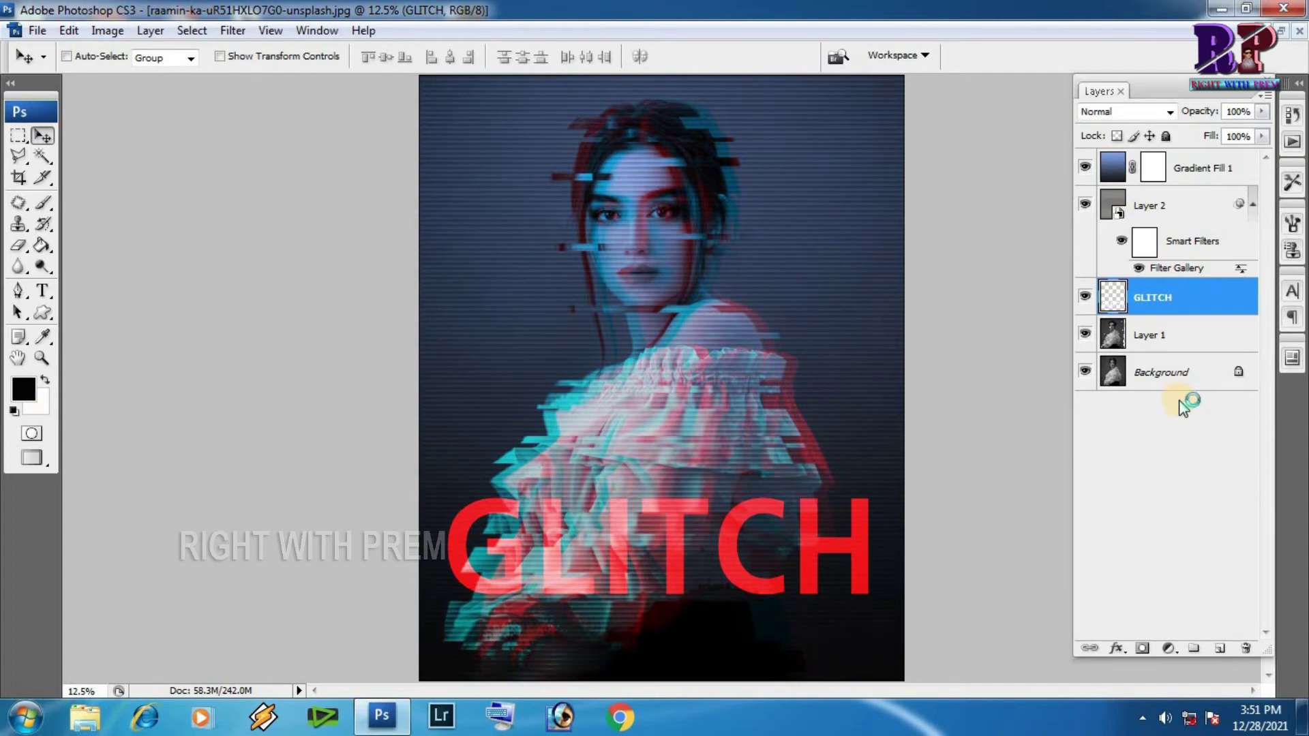
Duplicate GLITCH and restrict the copy's blending channels to green only
{"action": "key", "text": "ctrl+j"}
{"action": "double_click", "coordinate": [1221, 292]}
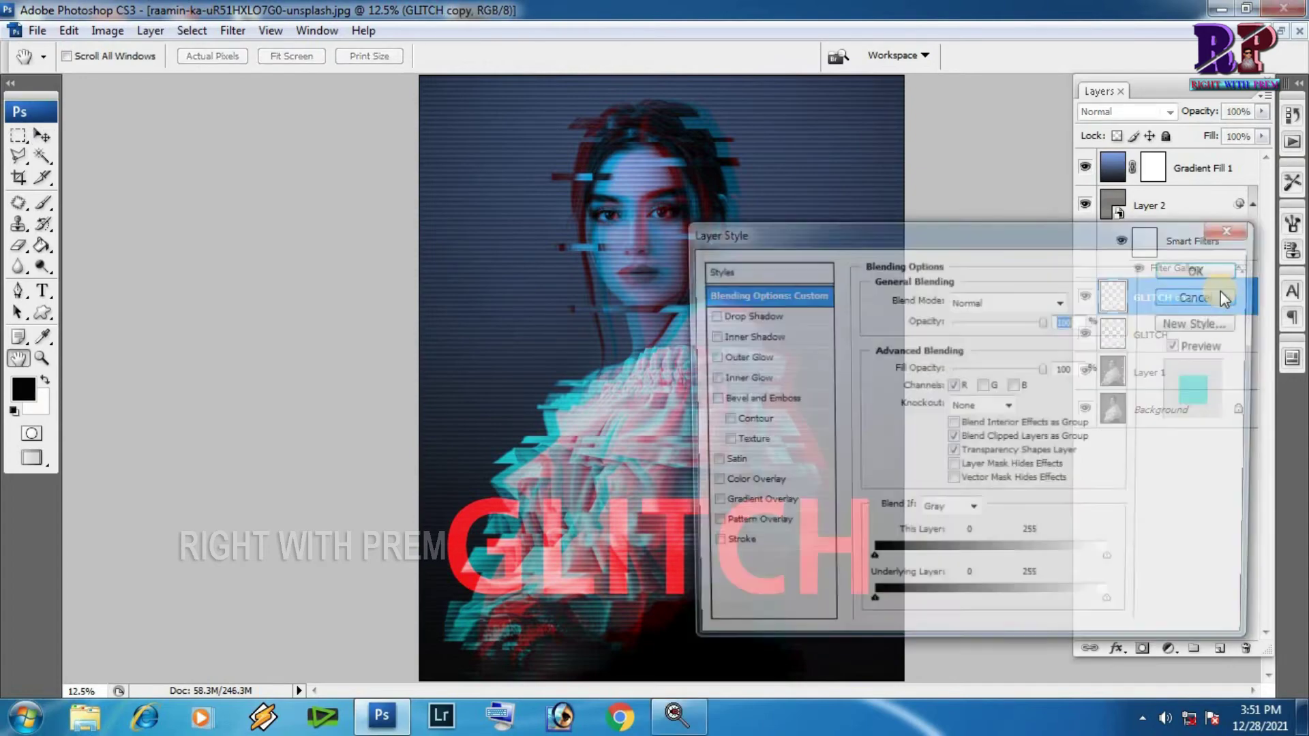
{"action": "left_click", "coordinate": [954, 387]}
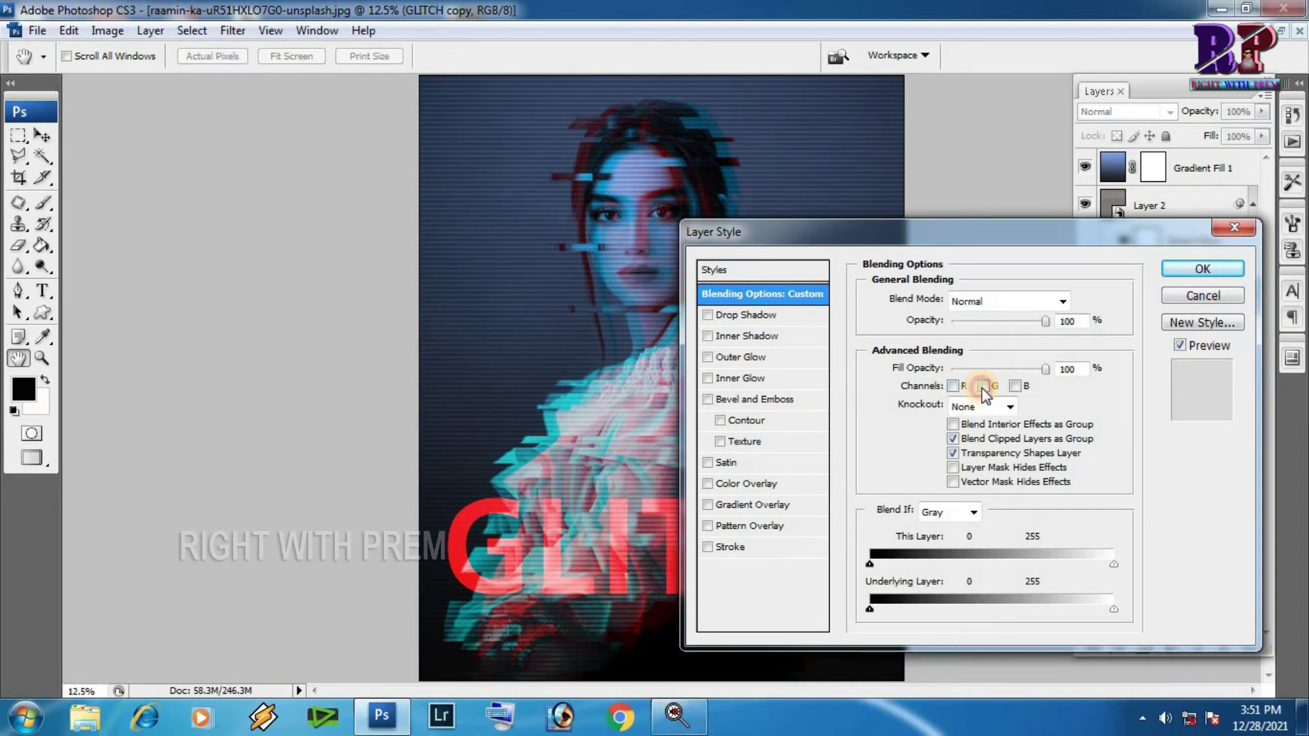
{"action": "left_click", "coordinate": [983, 386]}
{"action": "left_click", "coordinate": [1183, 271]}
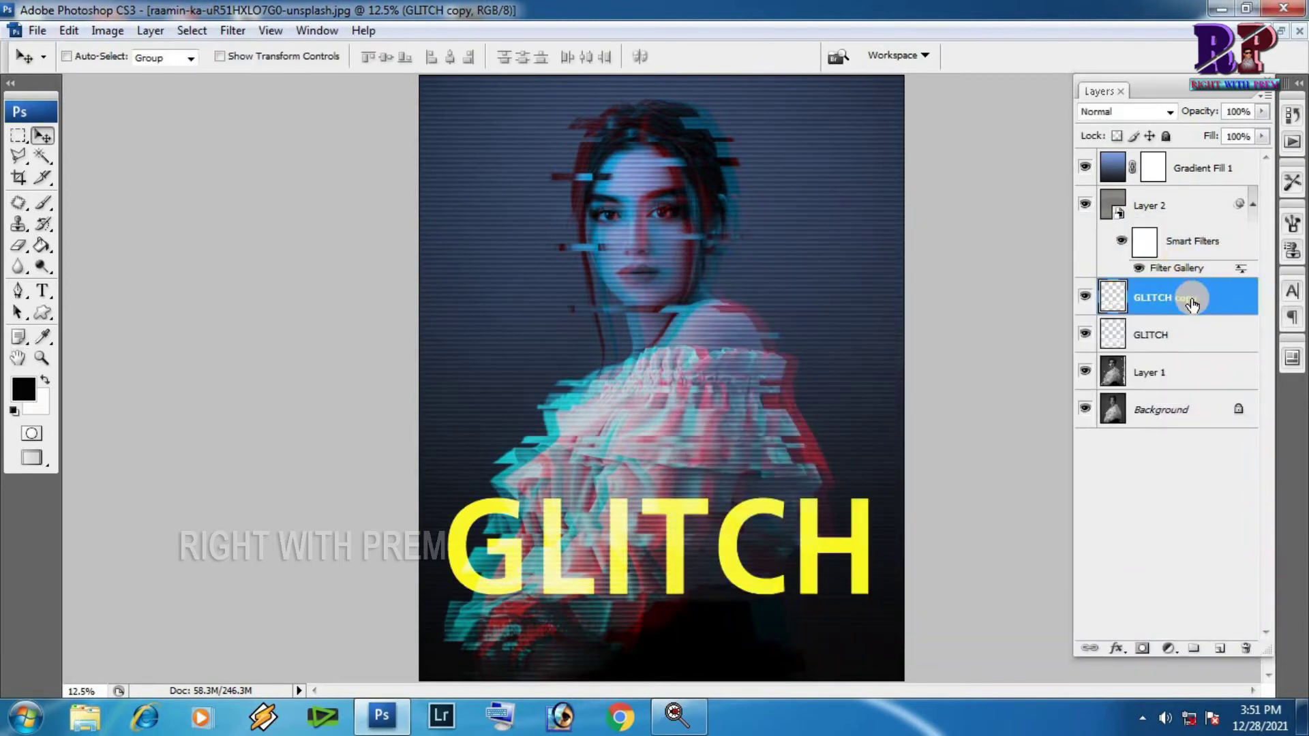
Duplicate again and restrict GLITCH copy 2 to the blue channel only
{"action": "key", "text": "ctrl+j"}
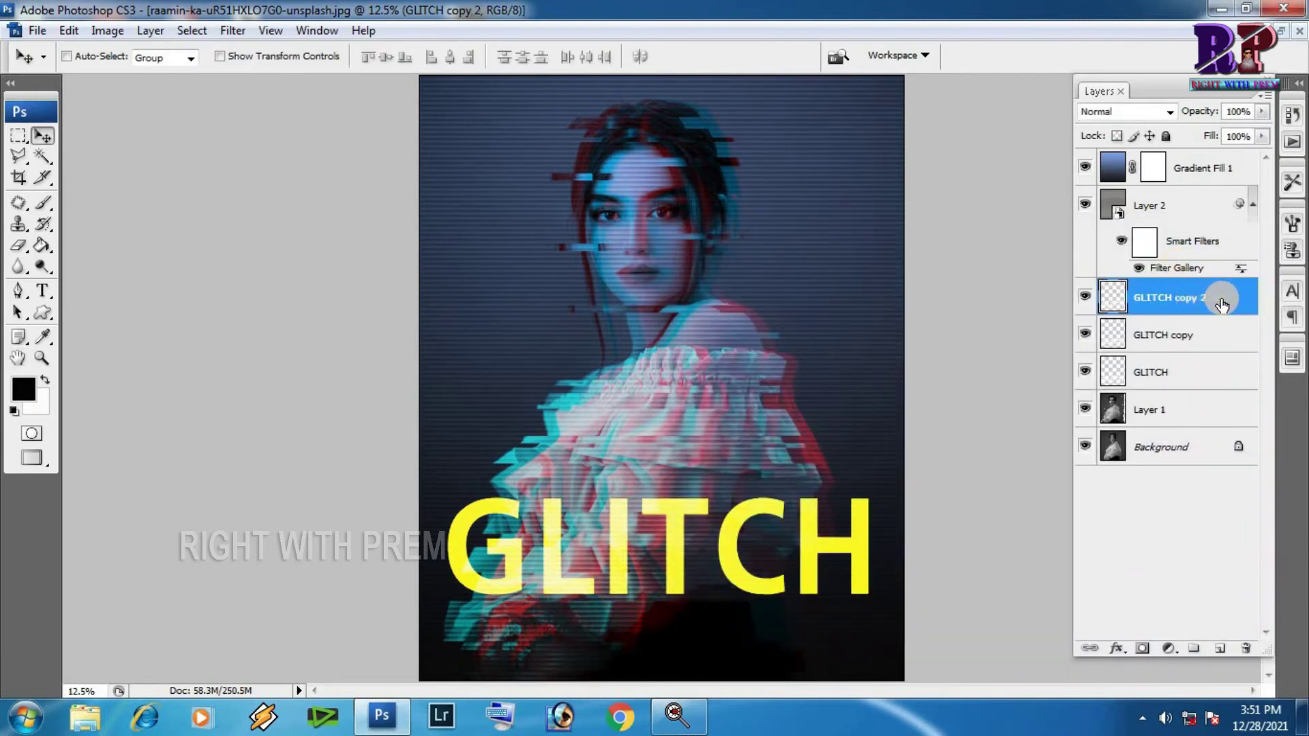
{"action": "double_click", "coordinate": [1221, 305]}
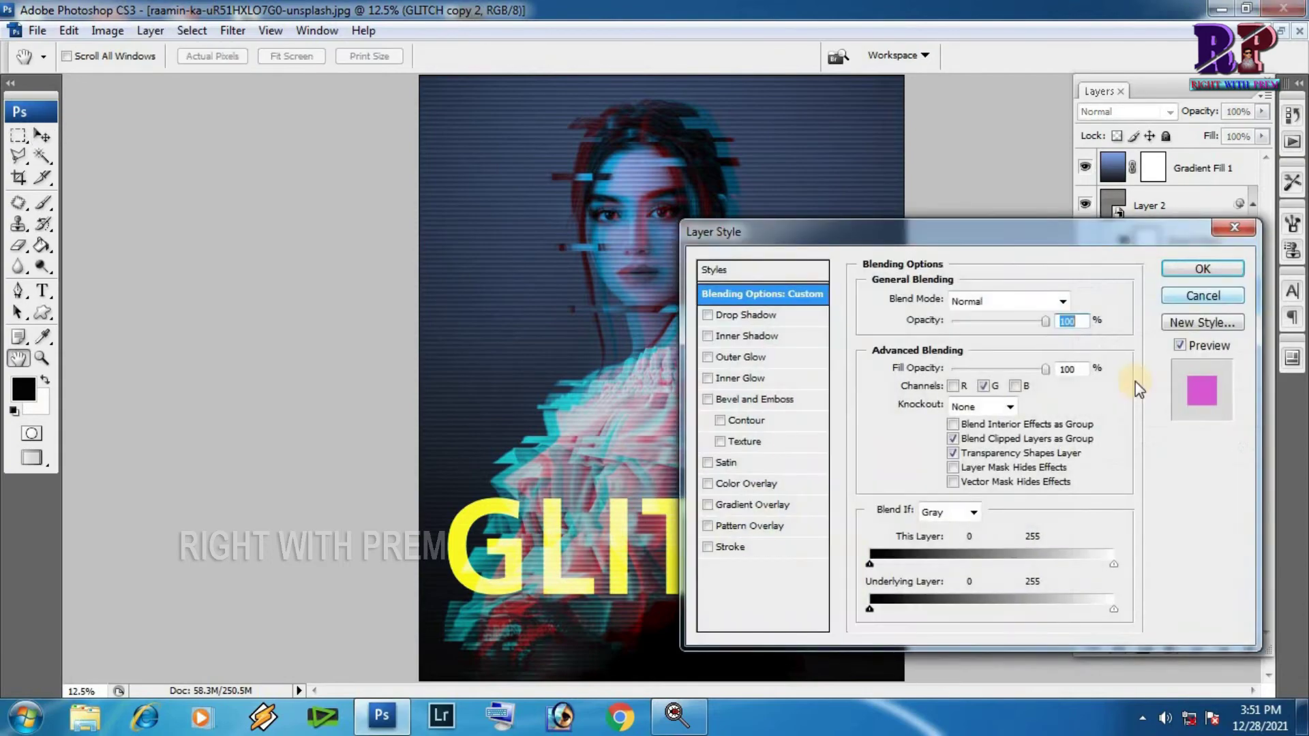
{"action": "left_click", "coordinate": [984, 387]}
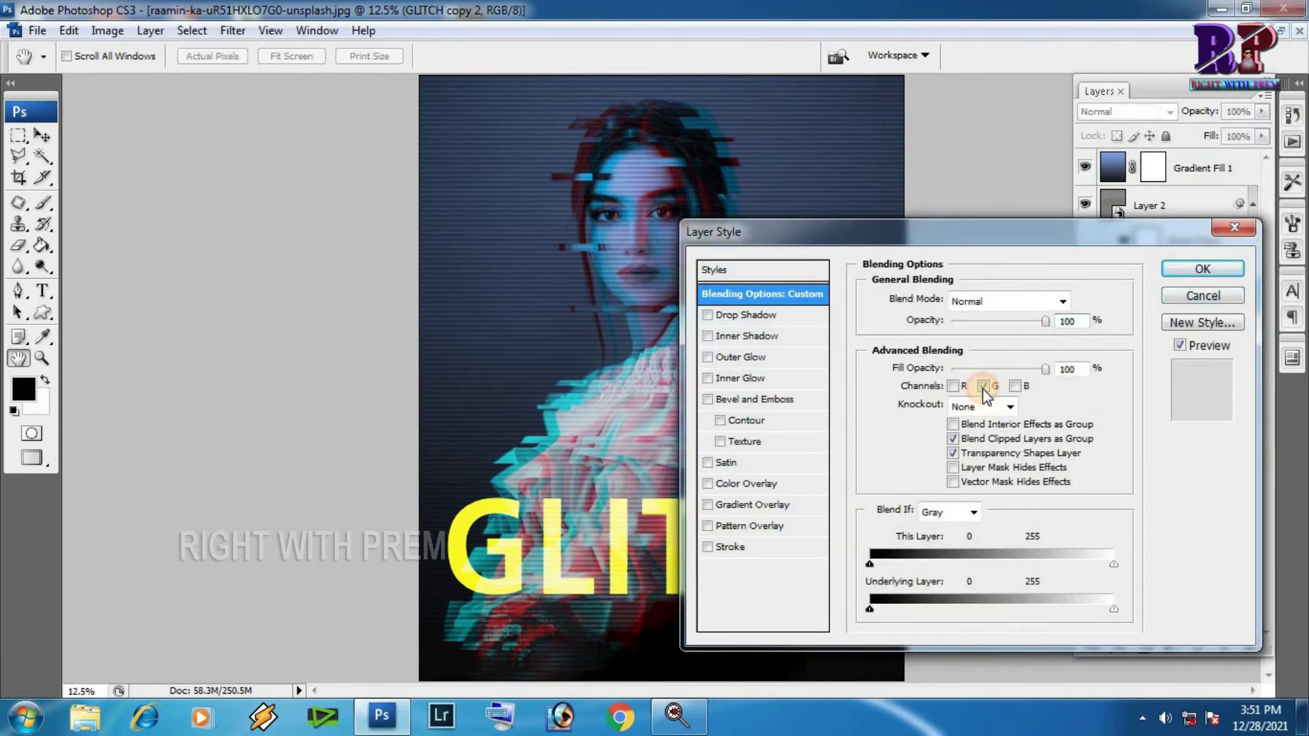
{"action": "left_click", "coordinate": [1015, 387]}
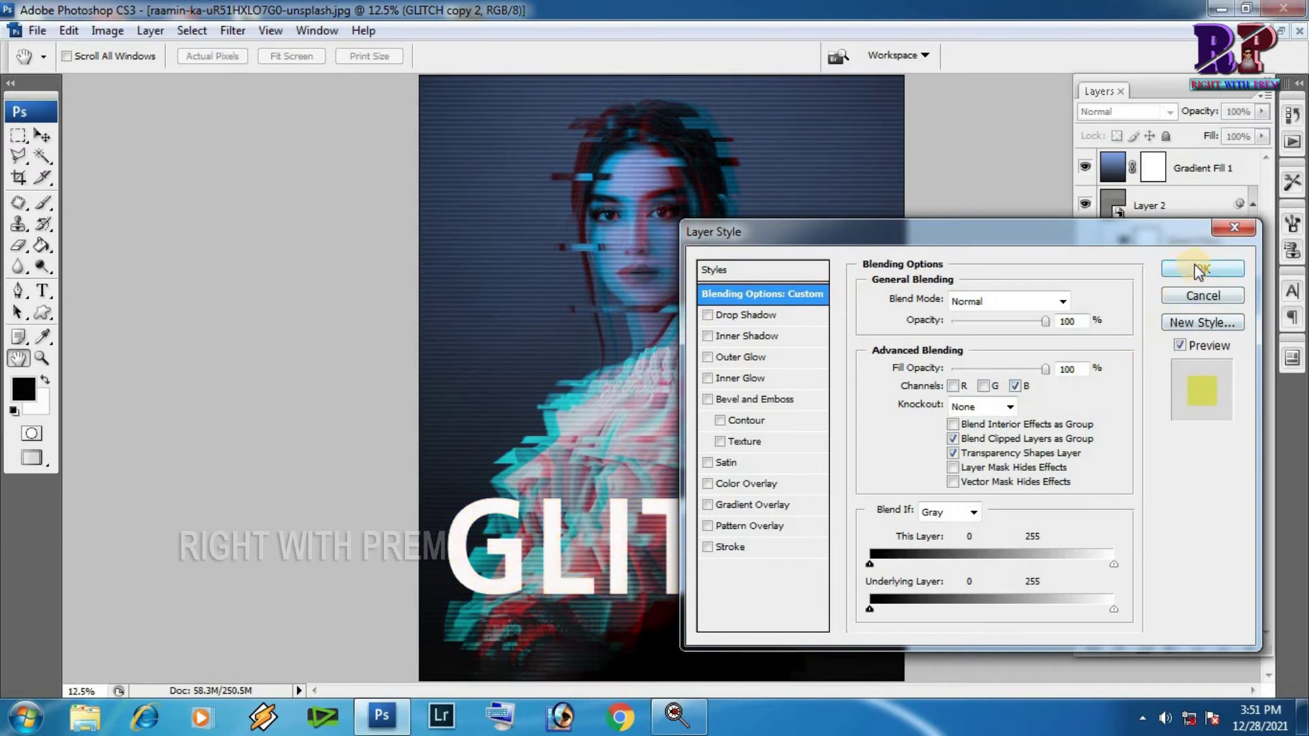
{"action": "left_click", "coordinate": [1192, 272]}
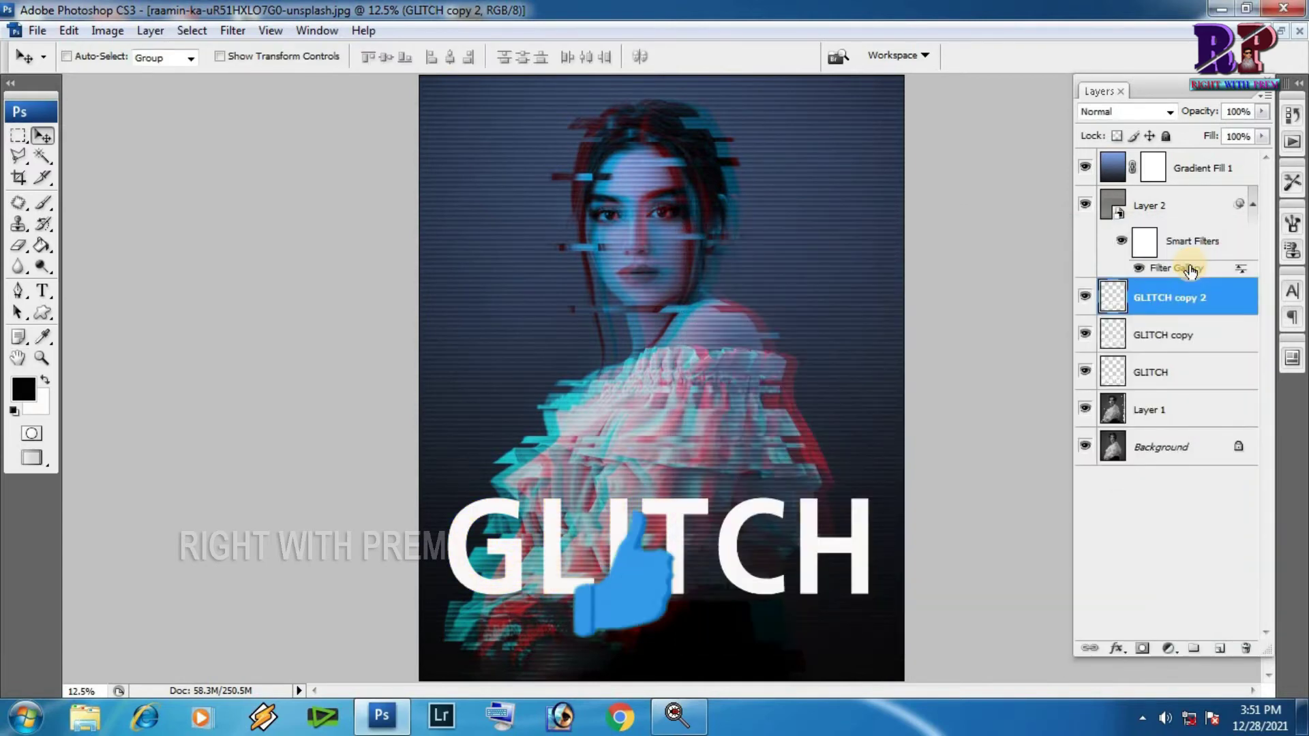
Nudge the red GLITCH layer and the green GLITCH copy sideways with Shift+arrow keys, then select both
{"action": "left_click", "coordinate": [1182, 375]}
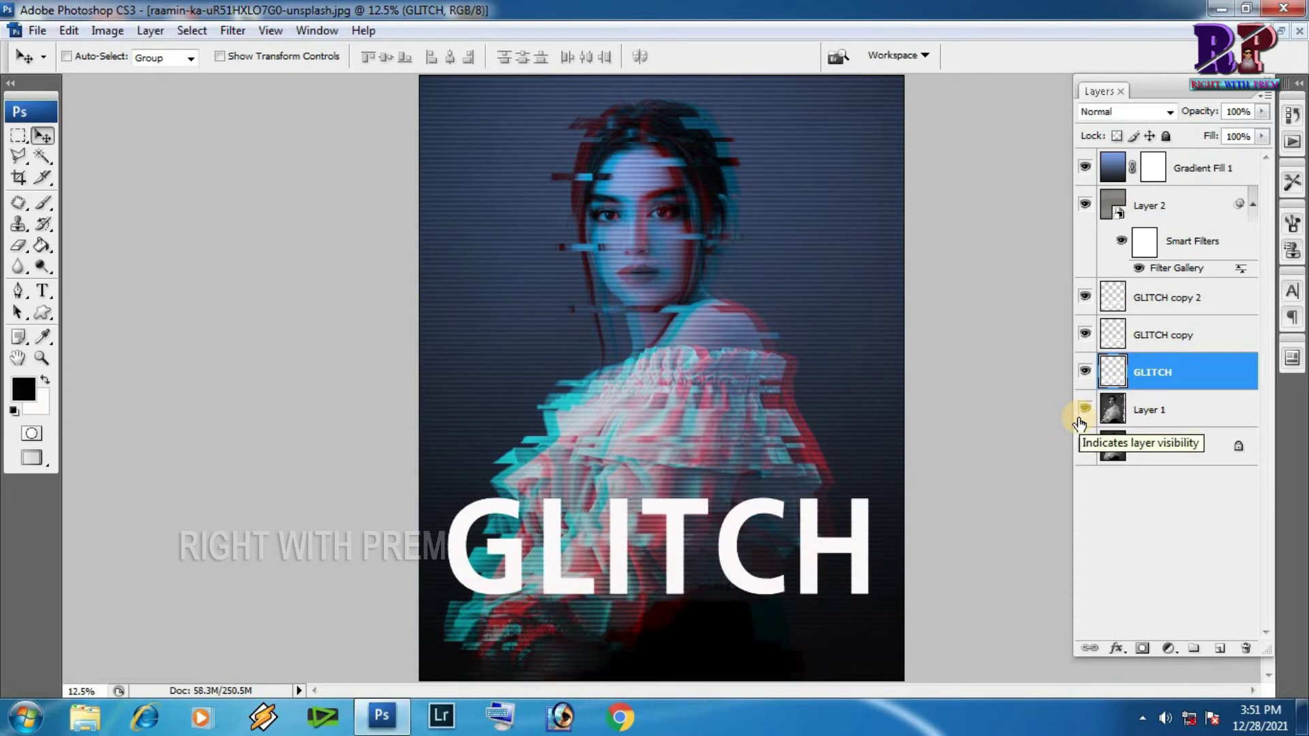
{"action": "key", "text": "shift+Right"}
{"action": "key", "text": "shift+Right"}
{"action": "key", "text": "shift+Right"}
{"action": "key", "text": "shift+Left"}
{"action": "key", "text": "shift+Left"}
{"action": "key", "text": "shift+Left"}
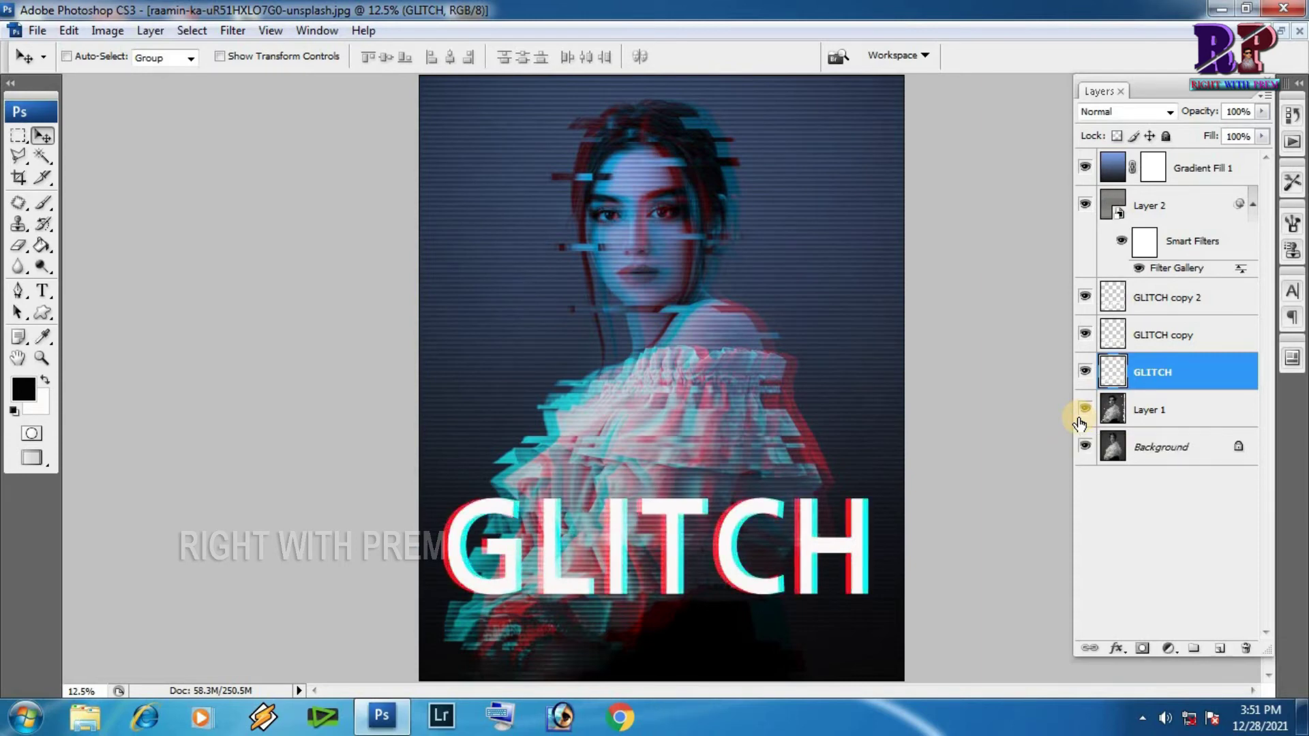
{"action": "left_click", "coordinate": [1192, 333]}
{"action": "key", "text": "shift+Right"}
{"action": "key", "text": "shift+Right"}
{"action": "key", "text": "shift+Right"}
{"action": "key", "text": "shift+Right"}
{"action": "key", "text": "shift+Right"}
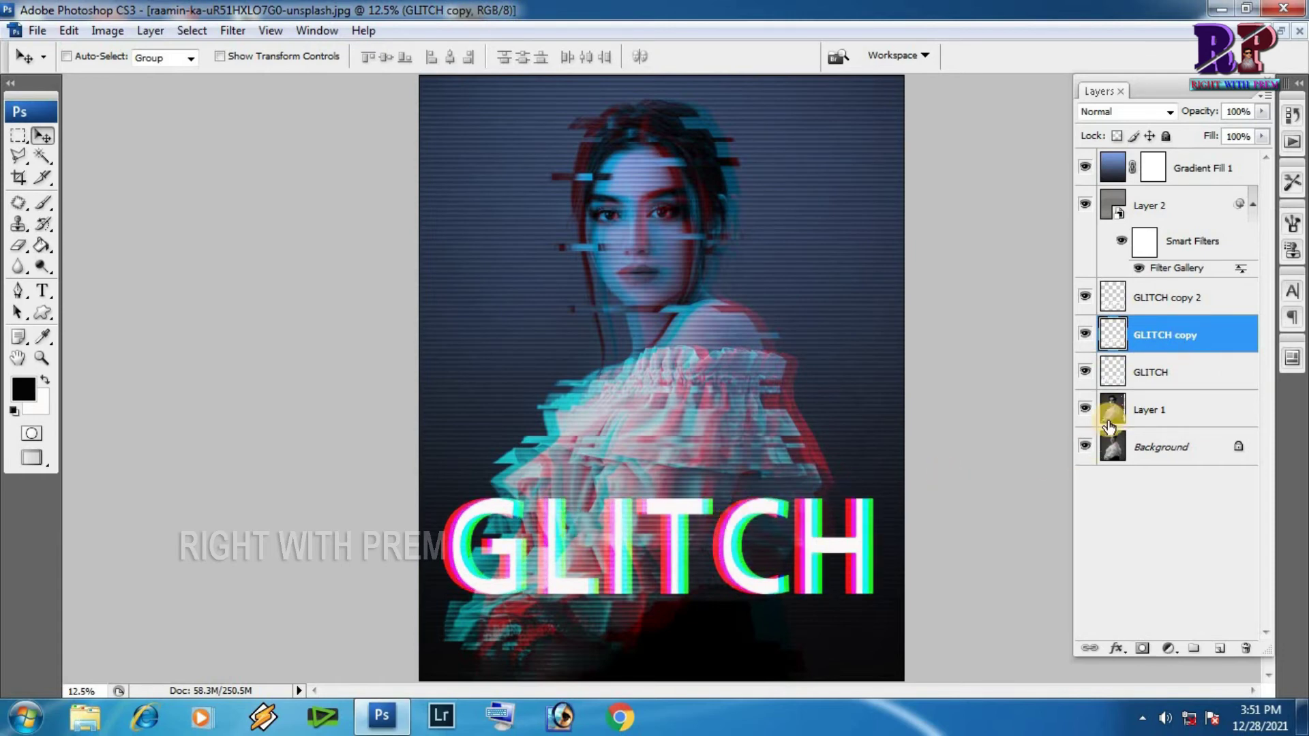
{"action": "left_click", "coordinate": [1185, 375], "text": "shift"}
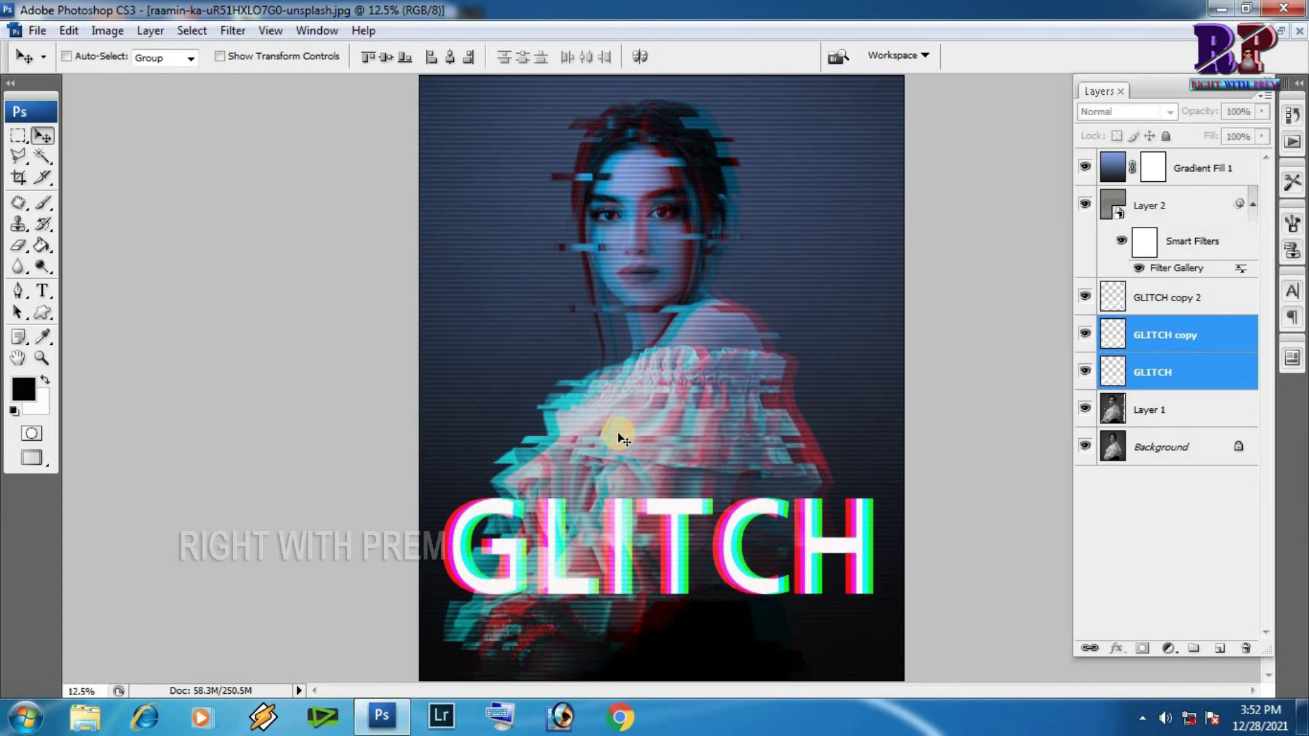
Select four thin horizontal strips across the red and green GLITCH text, shift them left, then deselect
{"action": "left_click", "coordinate": [19, 137]}
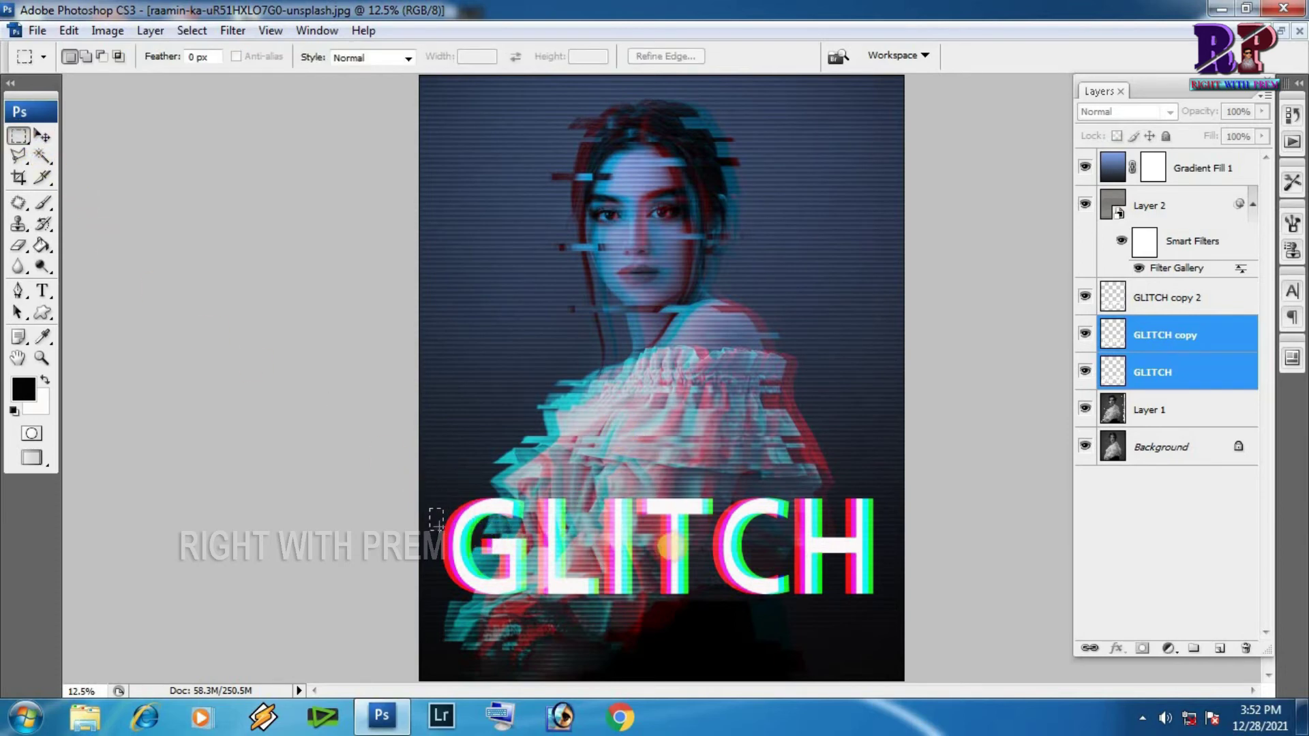
{"action": "left_click_drag", "start_coordinate": [431, 510], "coordinate": [903, 536]}
{"action": "left_click_drag", "start_coordinate": [422, 549], "coordinate": [891, 552]}
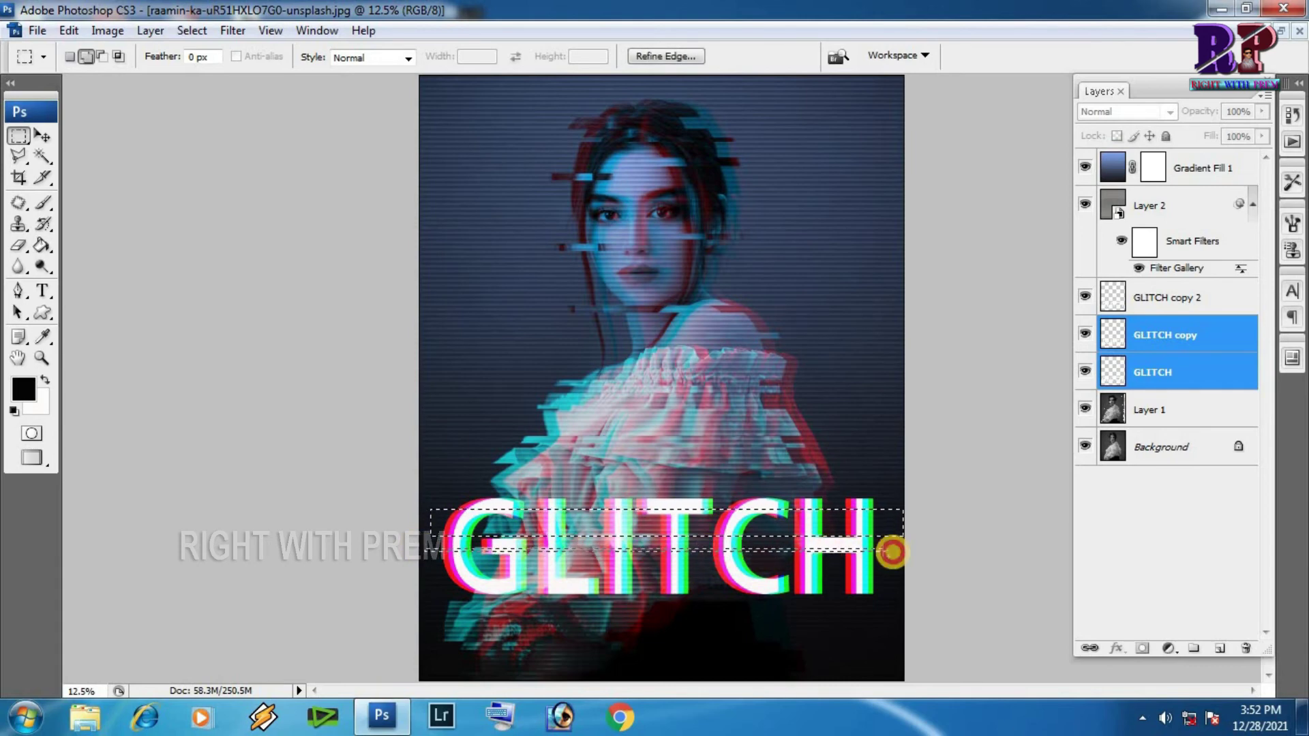
{"action": "left_click_drag", "start_coordinate": [424, 550], "coordinate": [900, 567]}
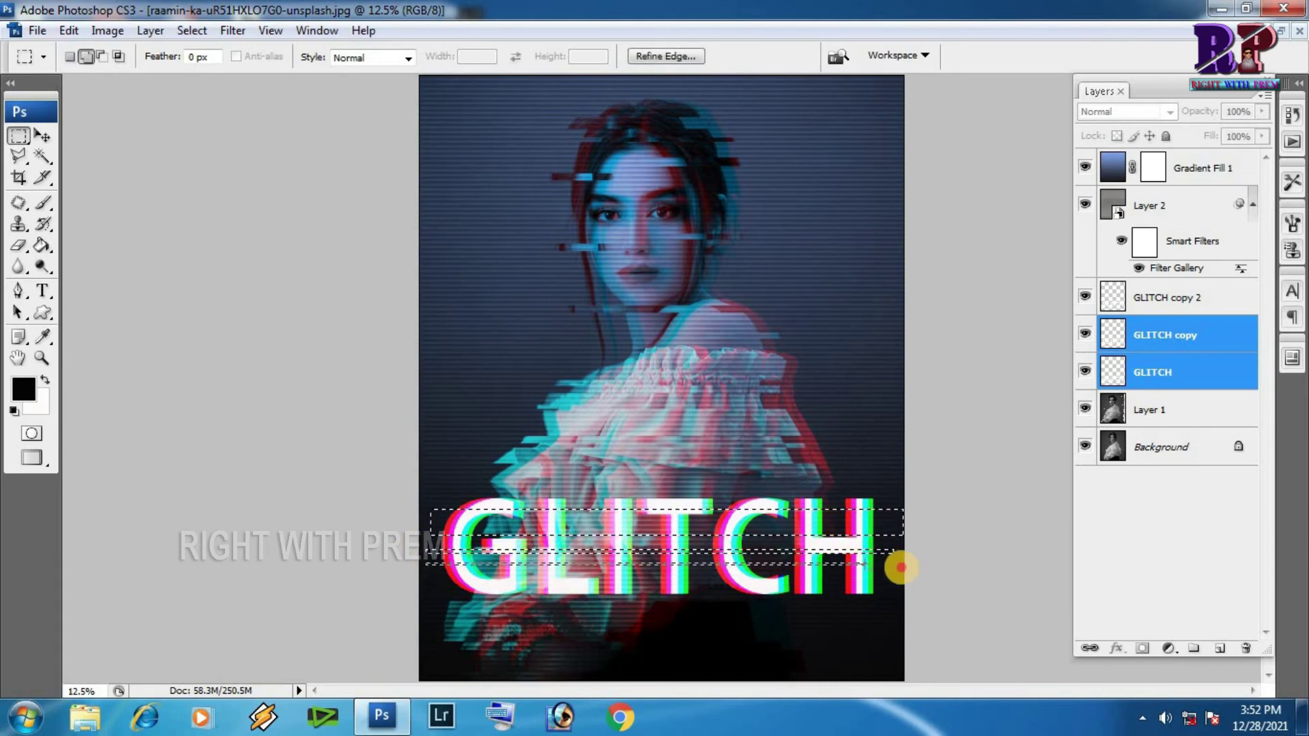
{"action": "left_click_drag", "start_coordinate": [423, 566], "coordinate": [912, 589]}
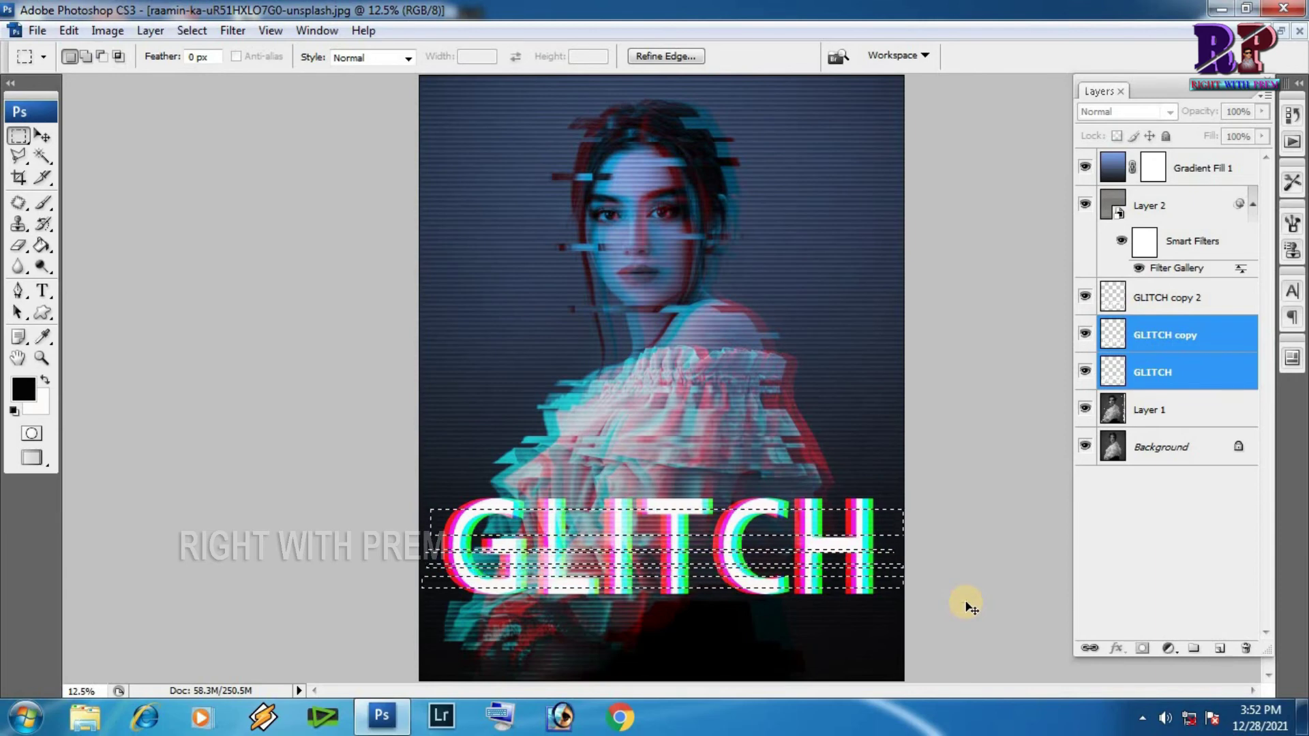
{"action": "key", "text": "ctrl+shift+Left"}
{"action": "key", "text": "ctrl+shift+Left"}
{"action": "key", "text": "ctrl+shift+Left"}
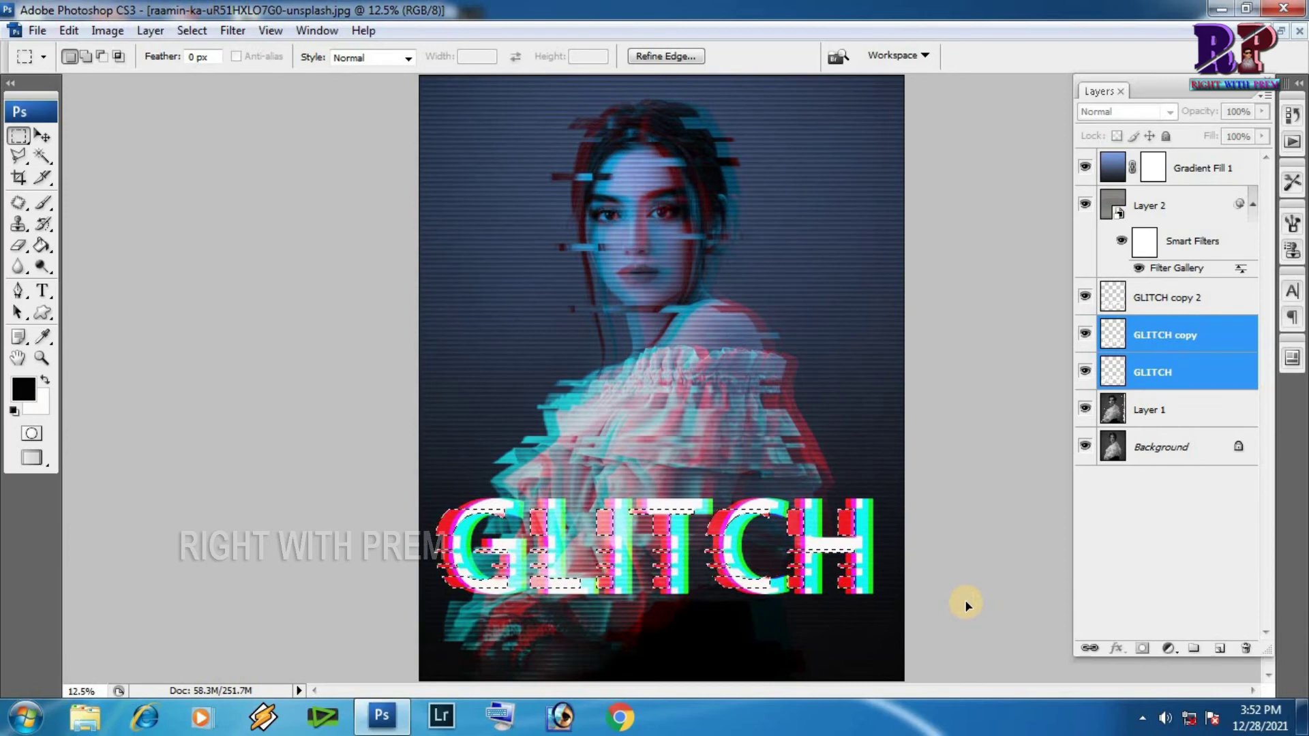
{"action": "left_click", "coordinate": [856, 442]}
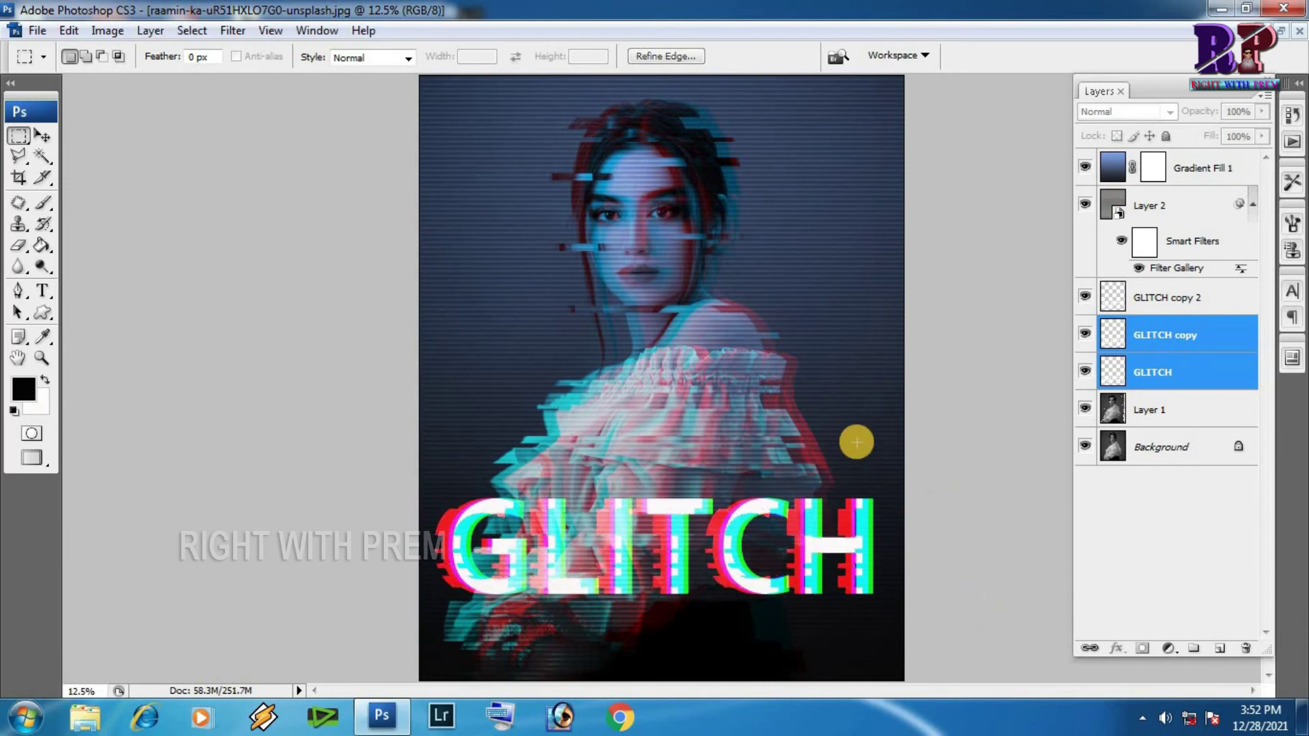
{"action": "left_click", "coordinate": [1204, 298]}
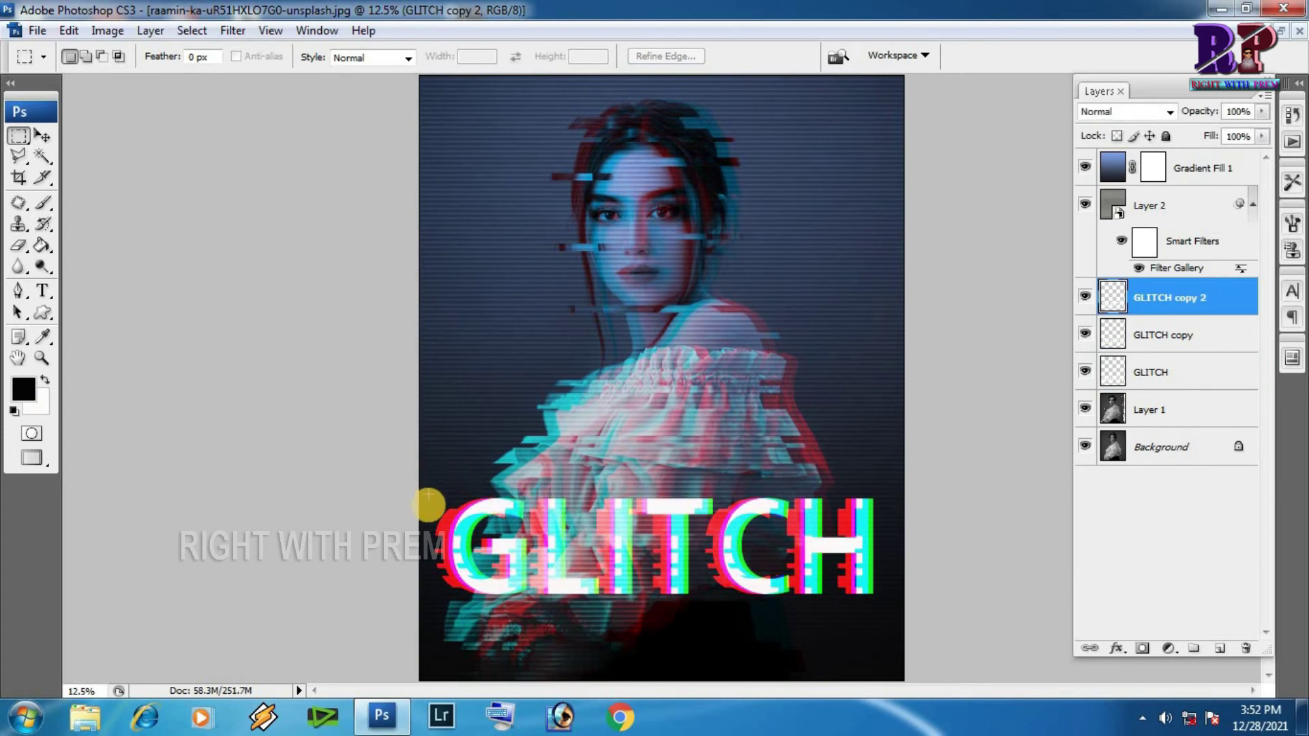
Select thin horizontal bands across the blue GLITCH copy 2 lettering, shift them sideways, then deselect
{"action": "left_click_drag", "start_coordinate": [429, 515], "coordinate": [495, 523]}
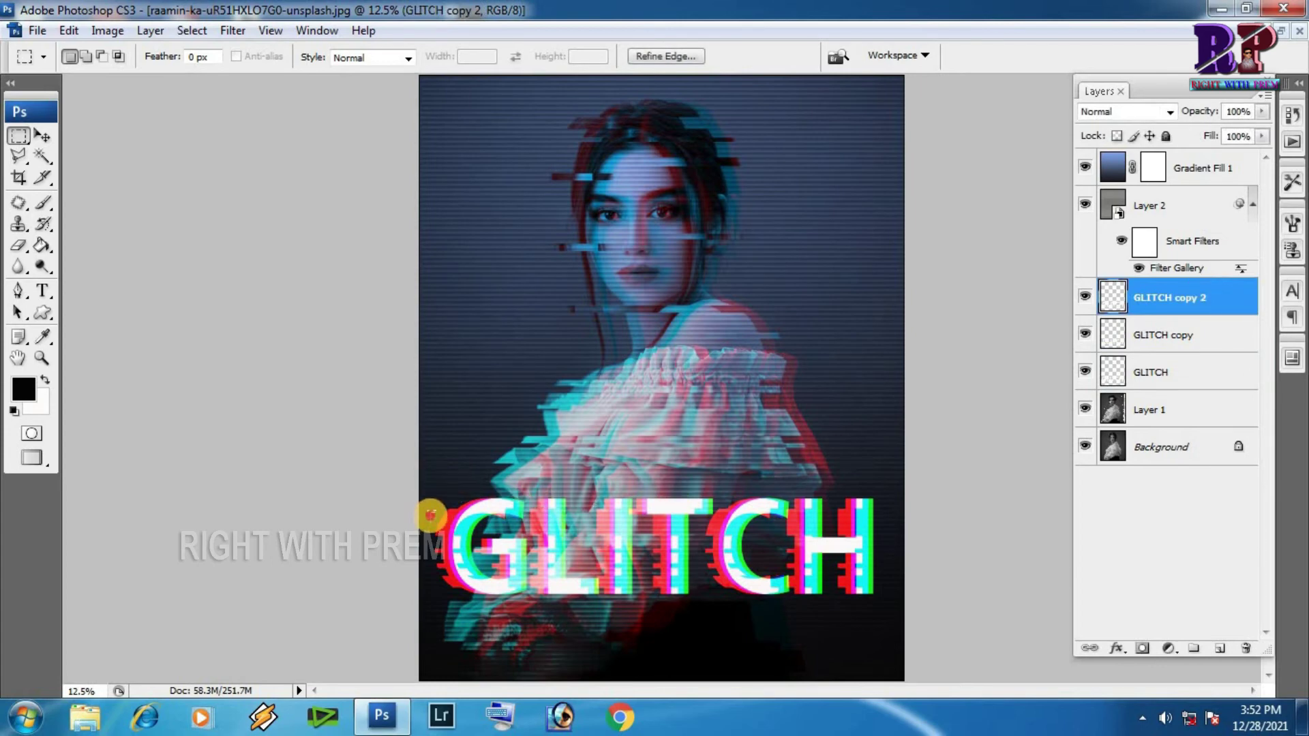
{"action": "left_click_drag", "start_coordinate": [496, 523], "coordinate": [920, 524]}
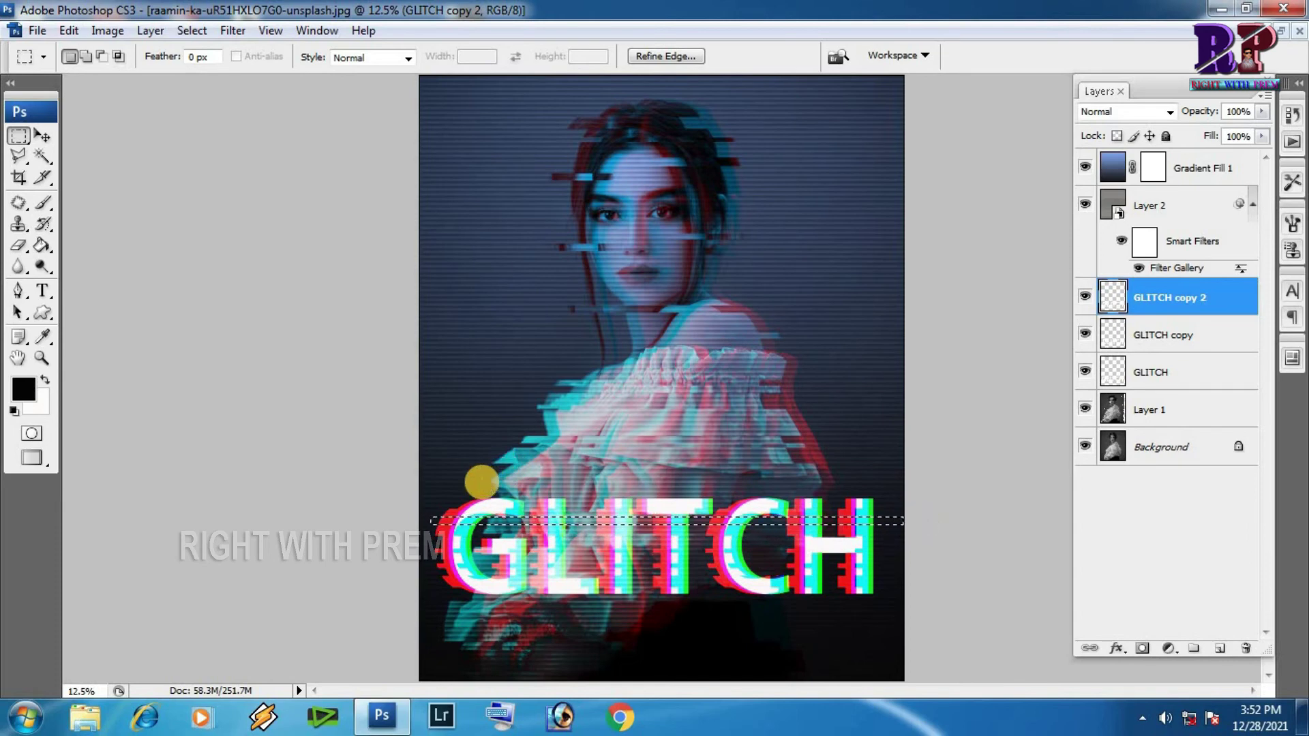
{"action": "left_click_drag", "start_coordinate": [451, 493], "coordinate": [892, 500]}
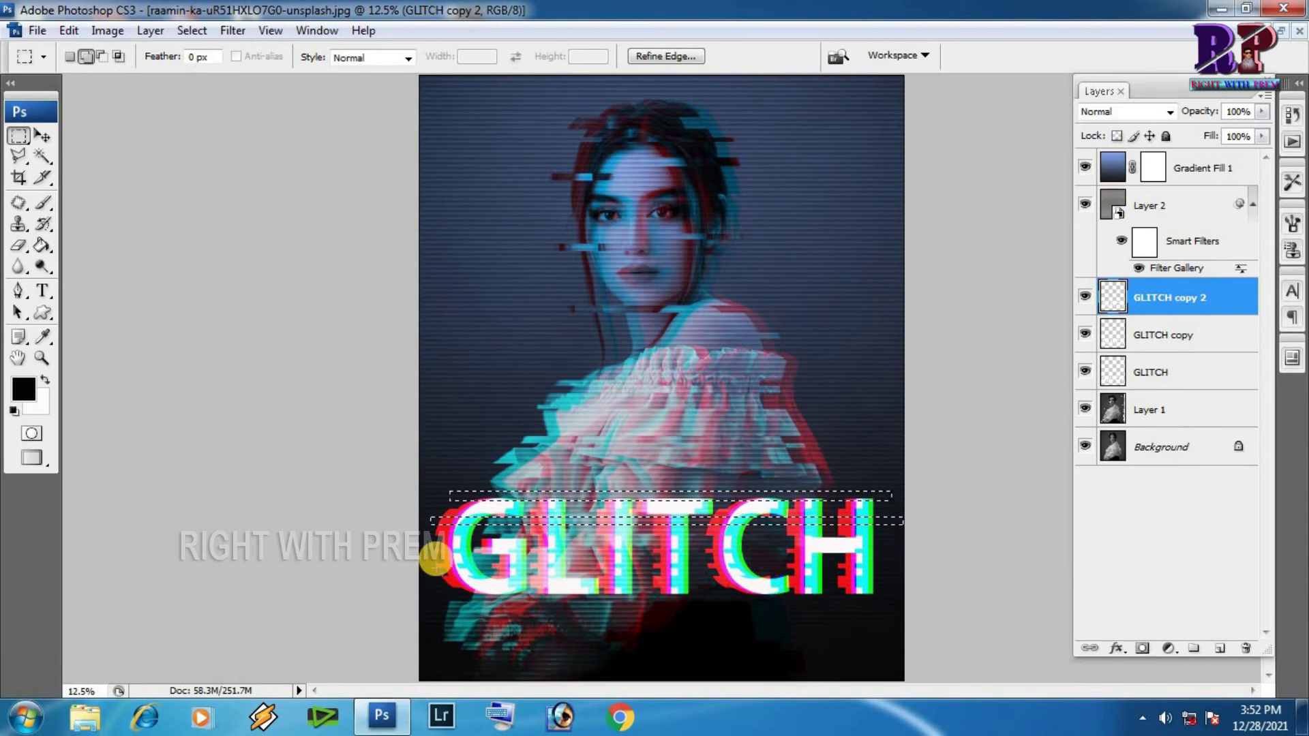
{"action": "mouse_move", "coordinate": [432, 544]}
{"action": "left_mouse_down"}
{"action": "mouse_move", "coordinate": [829, 592]}
{"action": "mouse_move", "coordinate": [900, 578]}
{"action": "left_mouse_up"}
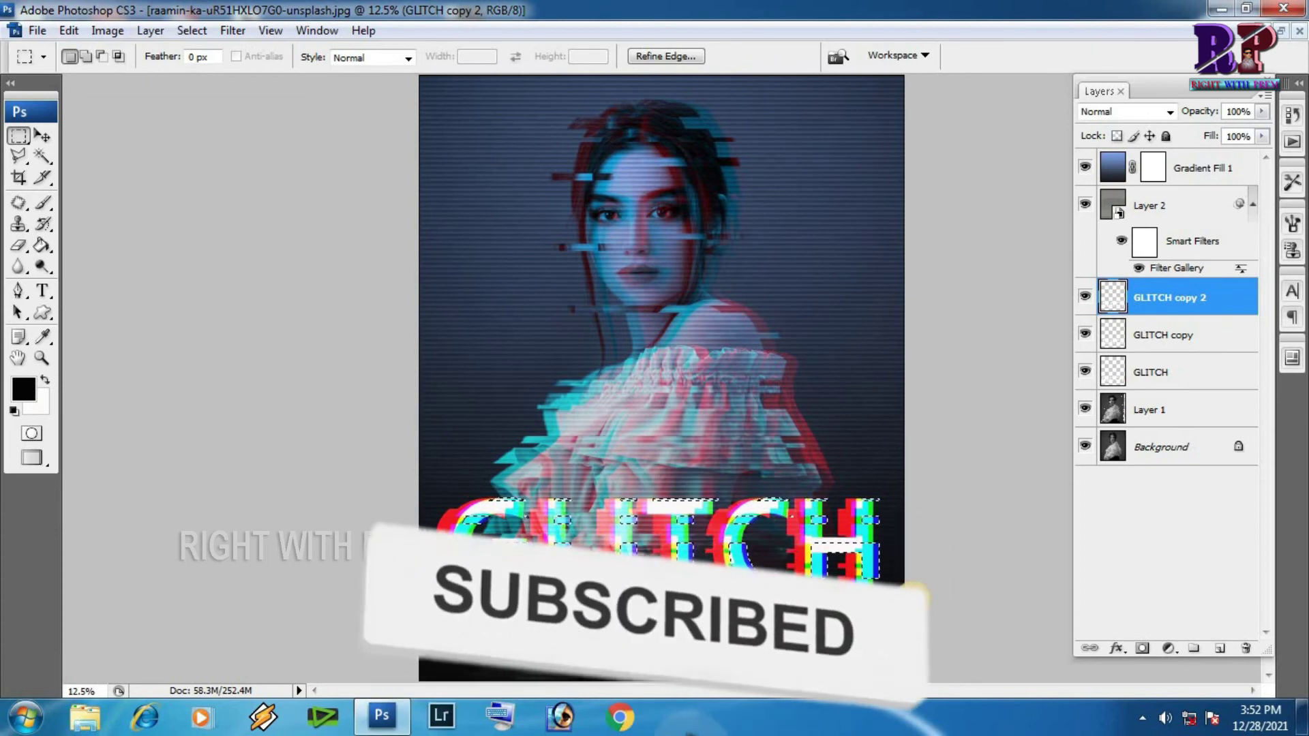
{"action": "left_click", "coordinate": [827, 472]}
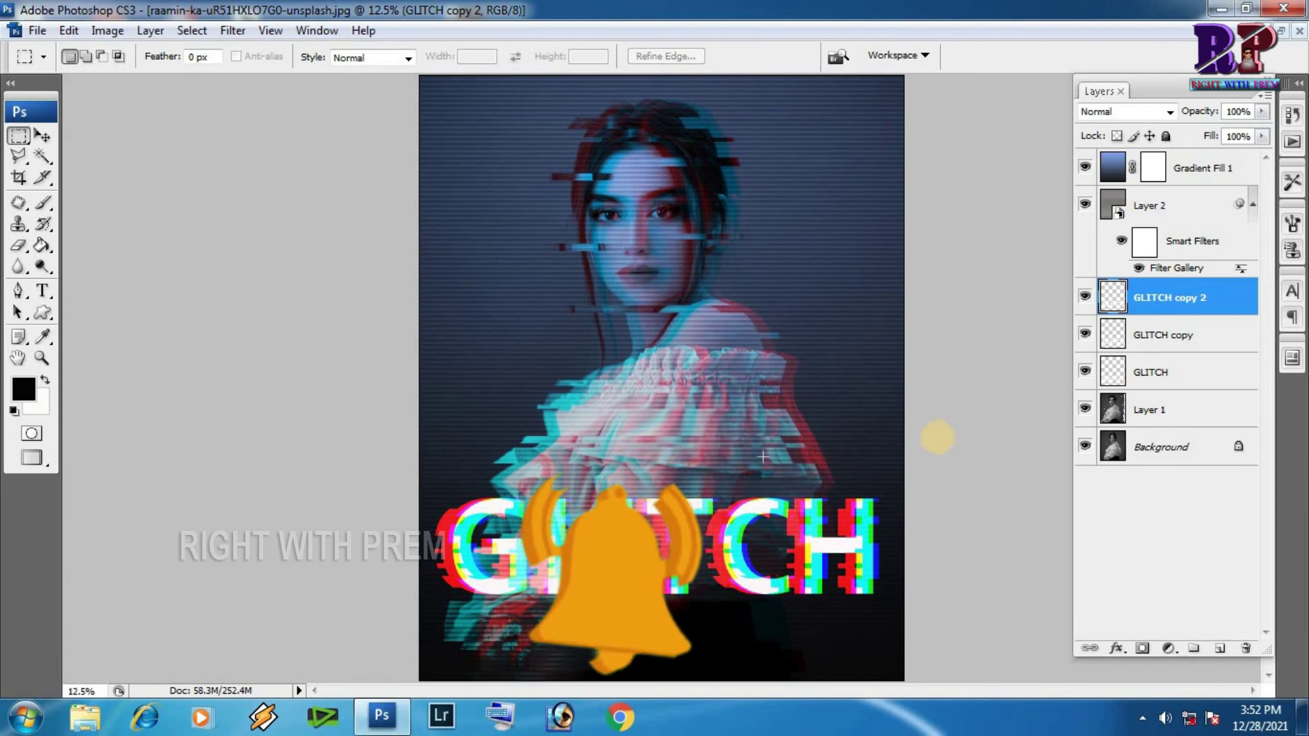
{"action": "left_click", "coordinate": [1170, 375]}
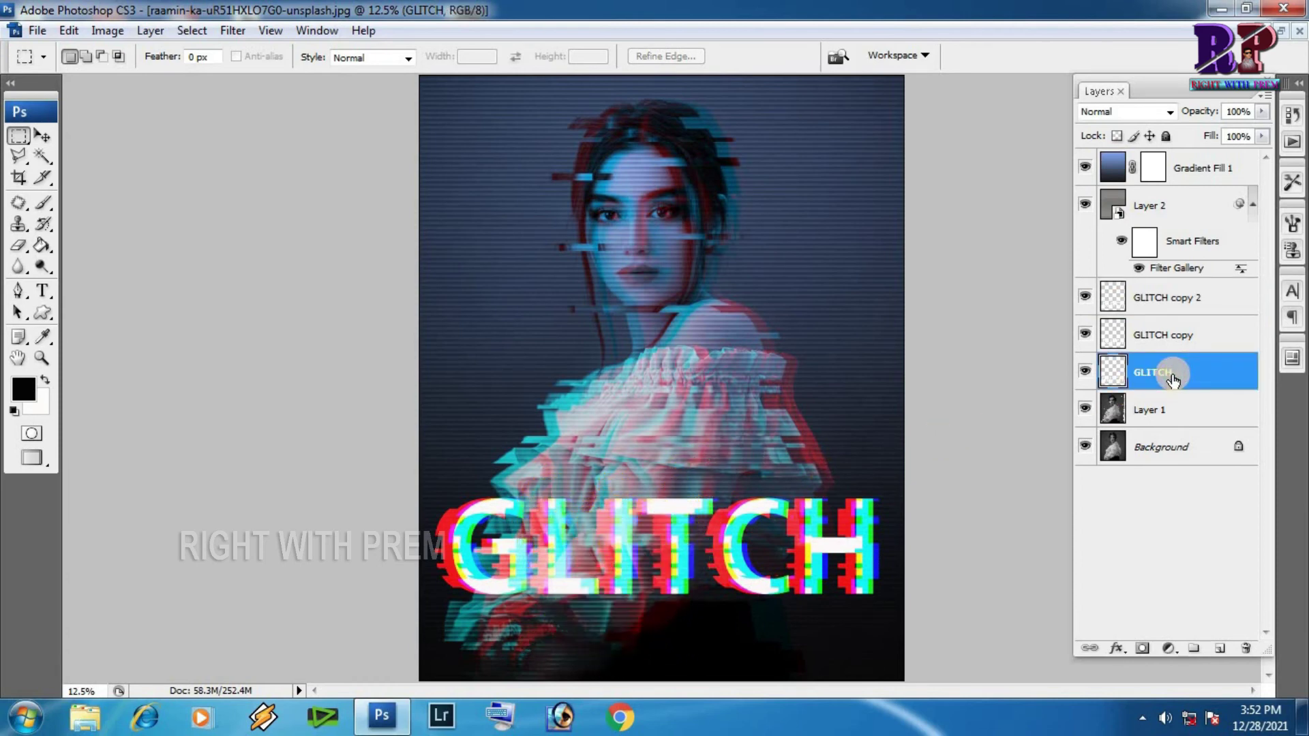
Give the GLITCH layer a Normal-mode Outer Glow at 74% opacity, Softer technique, 120 px size
{"action": "left_click", "coordinate": [1114, 648]}
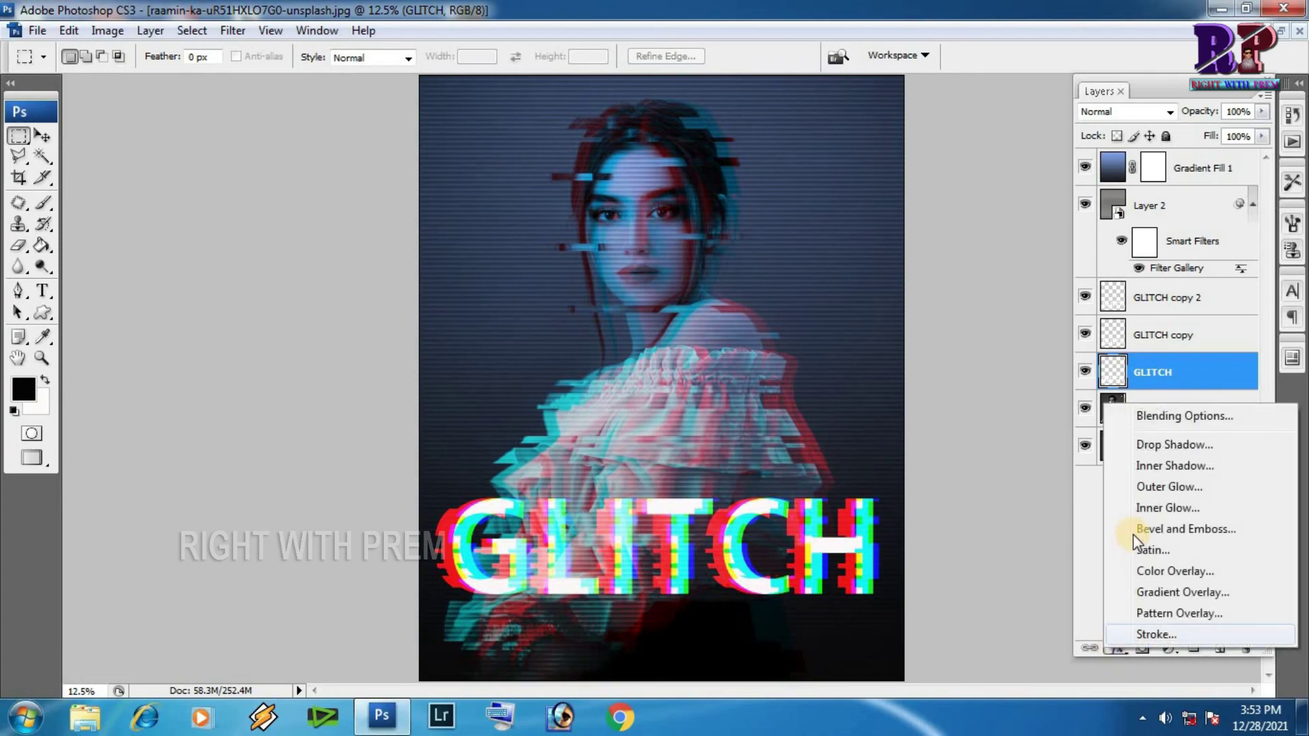
{"action": "left_click", "coordinate": [1159, 487]}
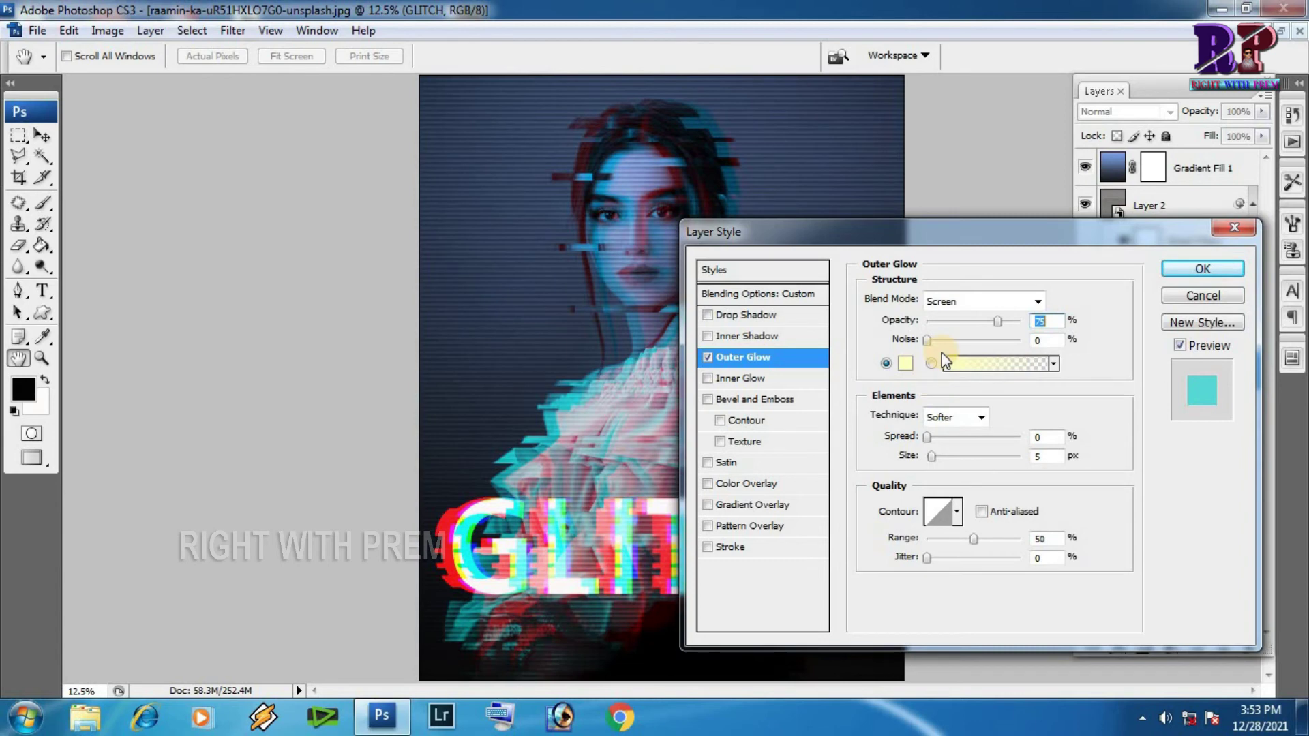
{"action": "left_click", "coordinate": [971, 302]}
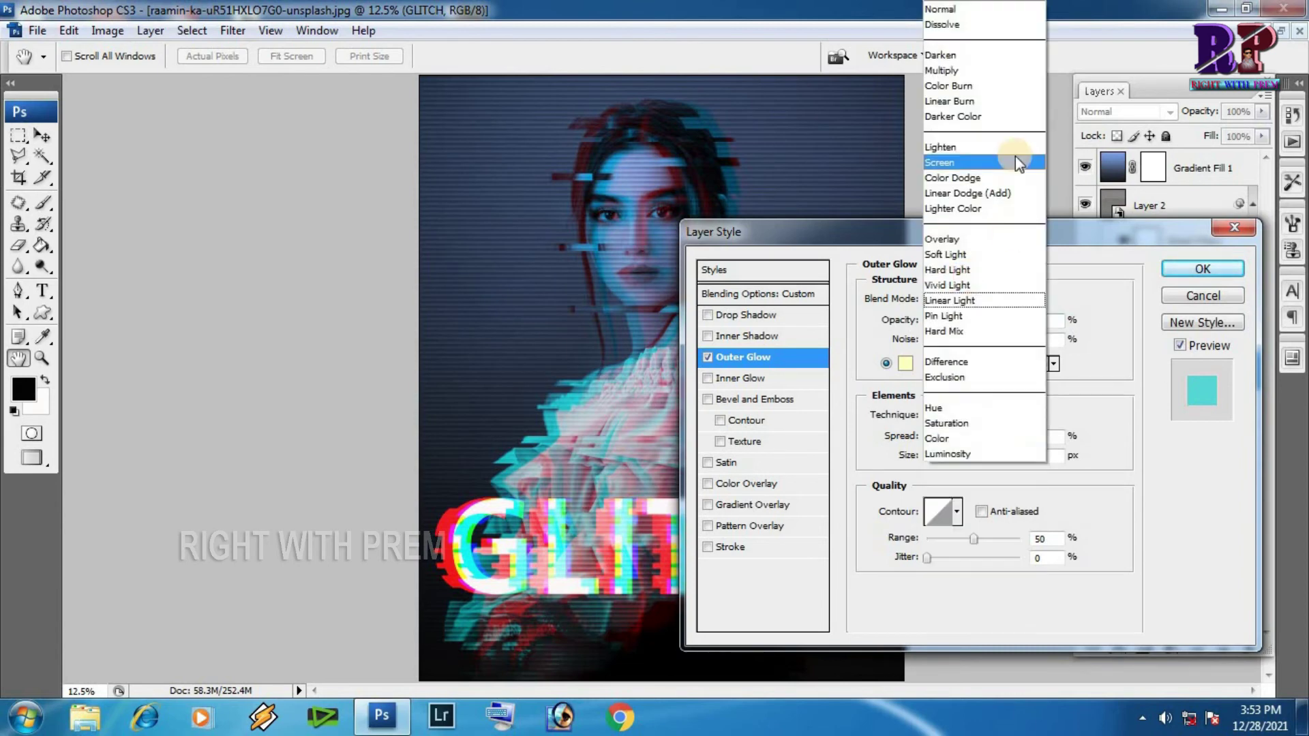
{"action": "left_click", "coordinate": [962, 17]}
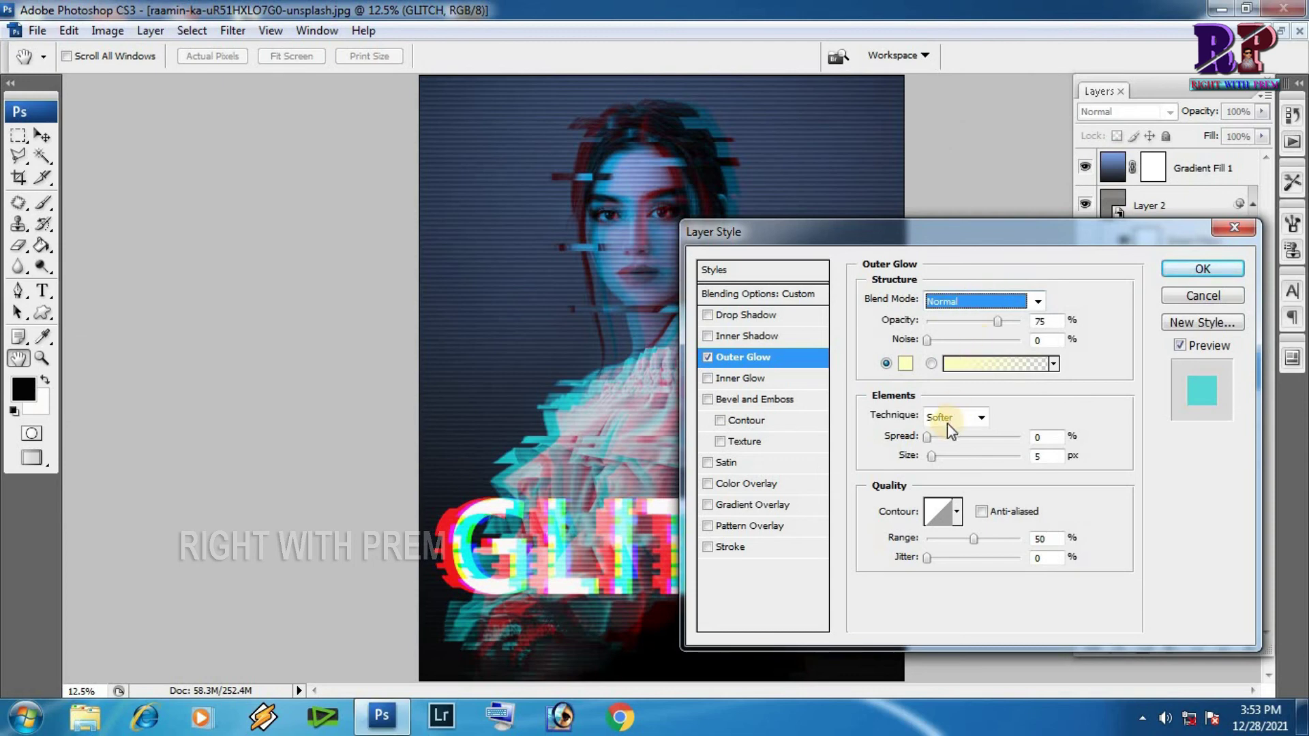
{"action": "left_click", "coordinate": [997, 322]}
{"action": "left_click", "coordinate": [951, 513]}
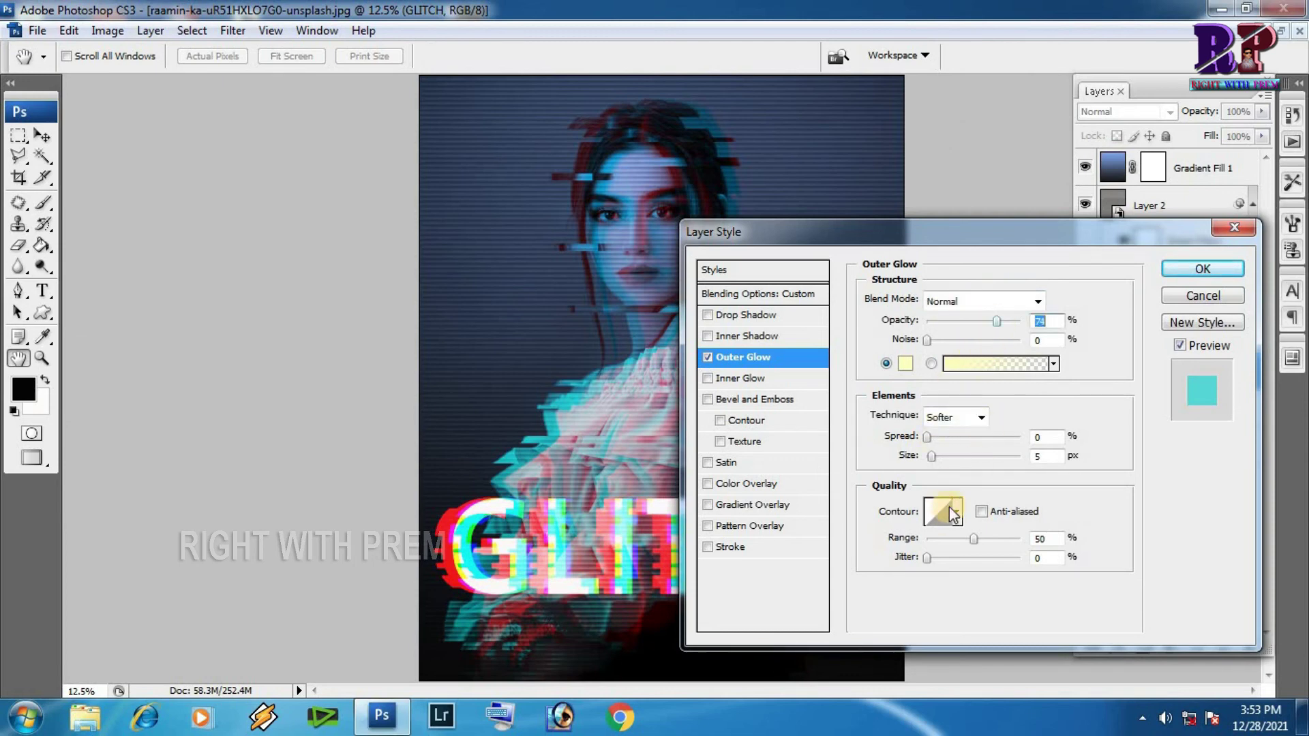
{"action": "left_click_drag", "start_coordinate": [931, 456], "coordinate": [960, 456]}
{"action": "left_click_drag", "start_coordinate": [960, 456], "coordinate": [972, 459]}
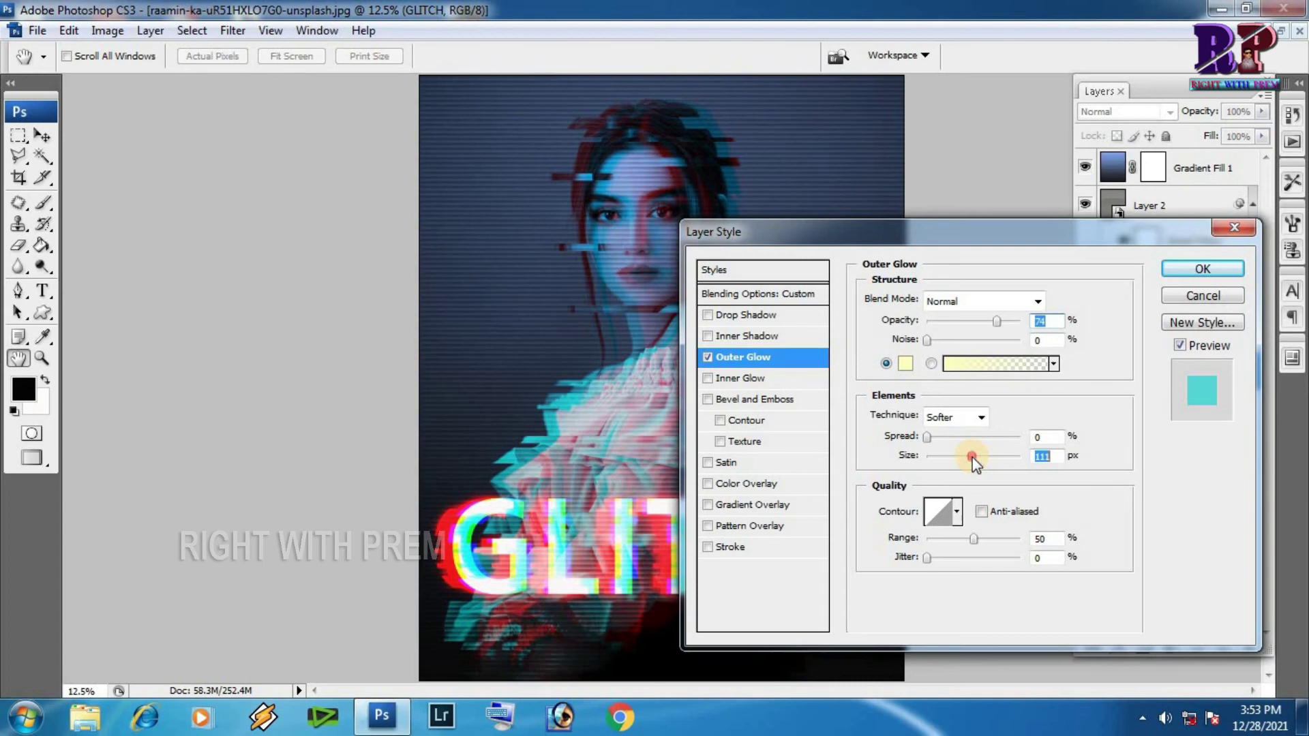
{"action": "left_click", "coordinate": [1192, 304]}
{"action": "left_click", "coordinate": [1192, 269]}
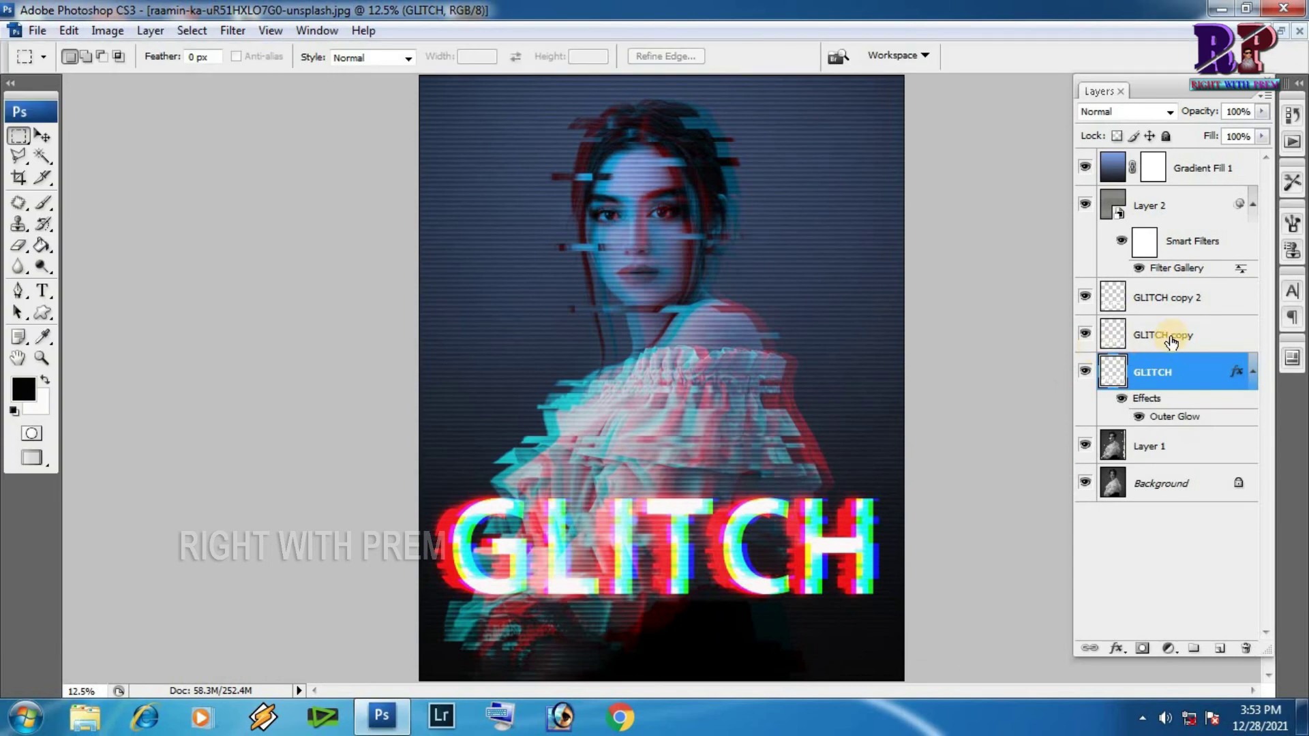
Add a Normal-mode Outer Glow of about 73 px to GLITCH copy
{"action": "left_click", "coordinate": [1172, 339]}
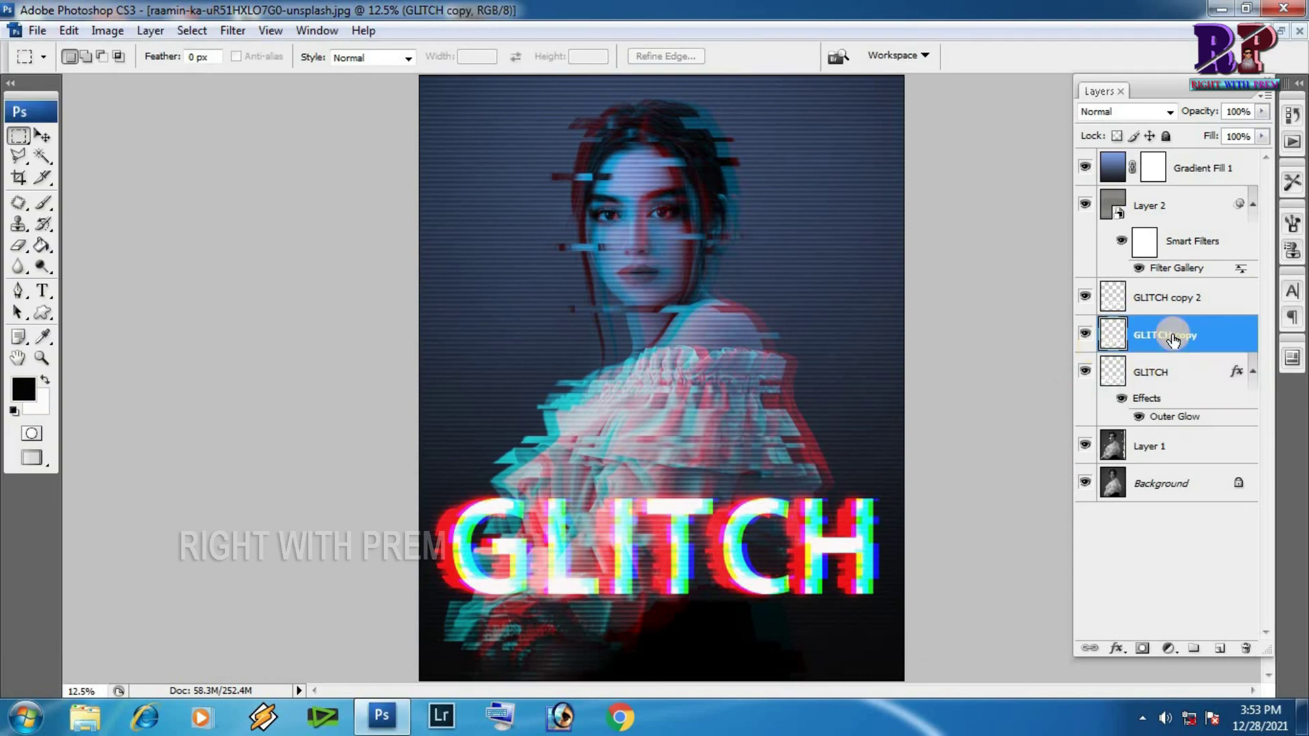
{"action": "left_click", "coordinate": [1117, 651]}
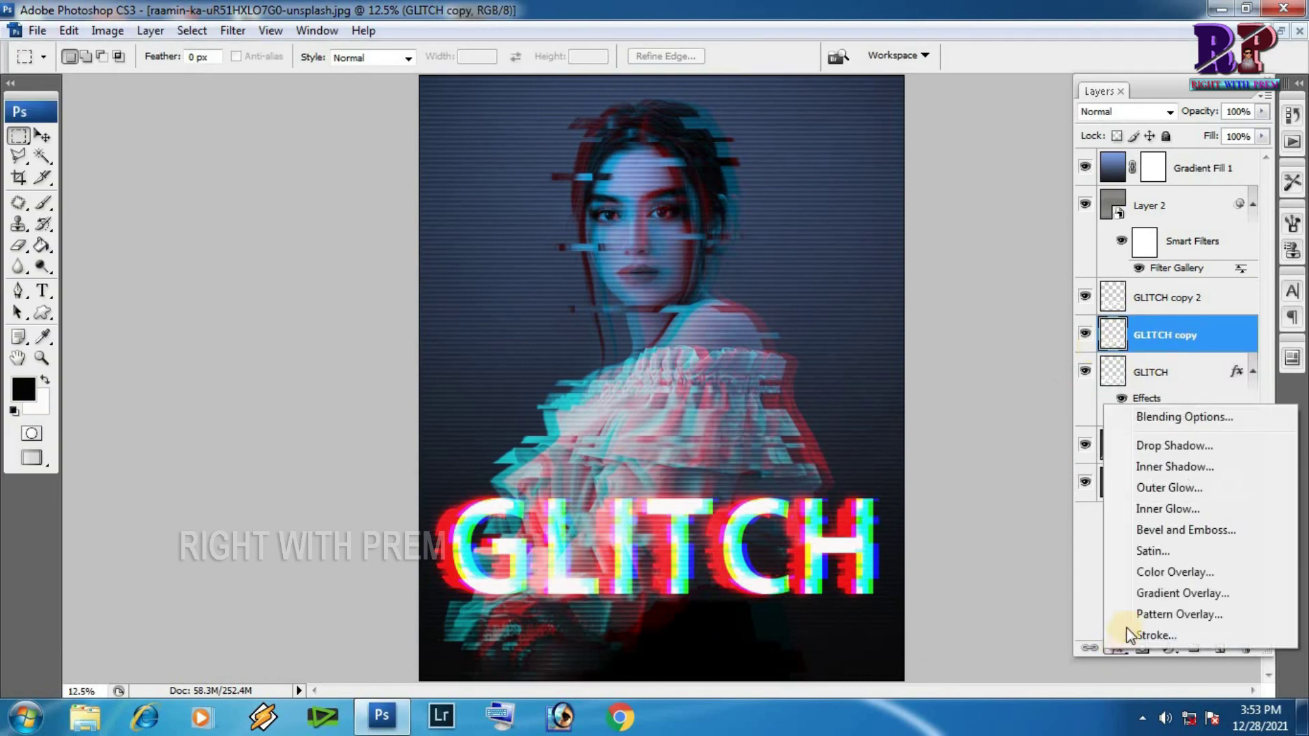
{"action": "left_click", "coordinate": [1155, 488]}
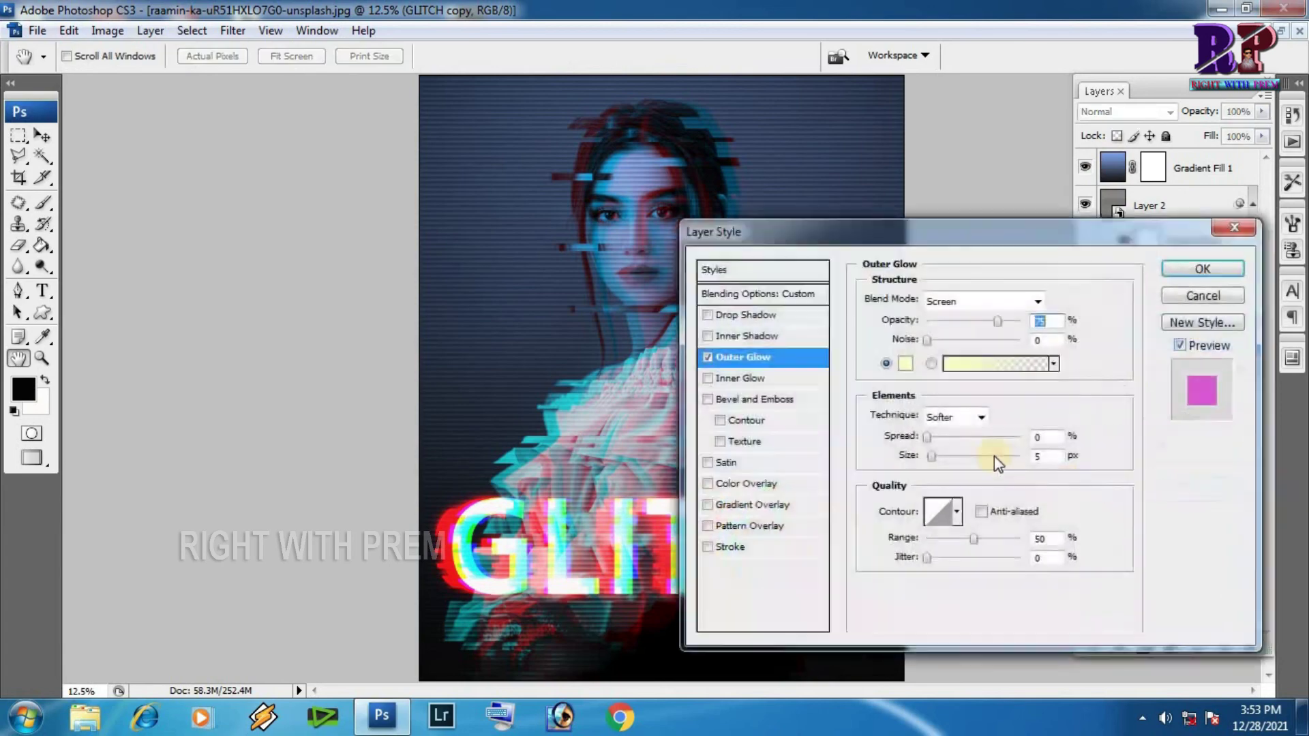
{"action": "left_click", "coordinate": [967, 302]}
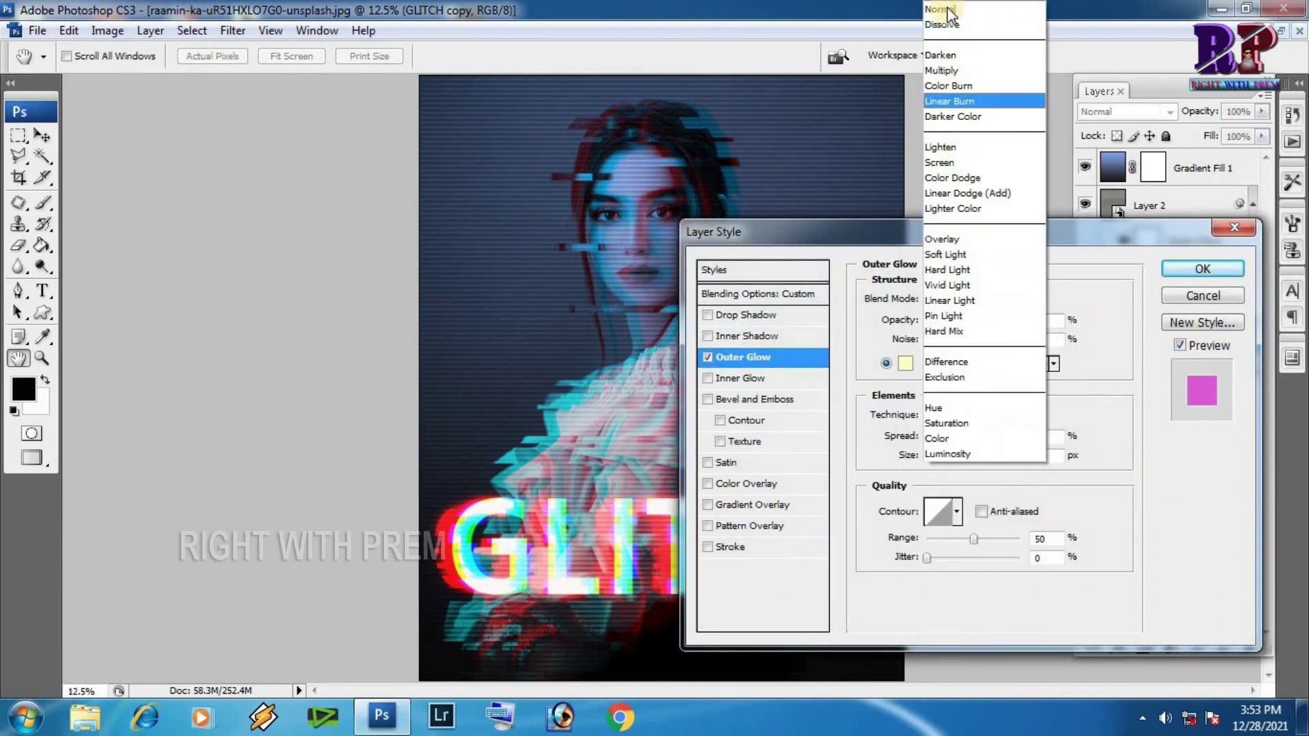
{"action": "left_click", "coordinate": [1023, 156]}
{"action": "left_click_drag", "start_coordinate": [948, 460], "coordinate": [958, 463]}
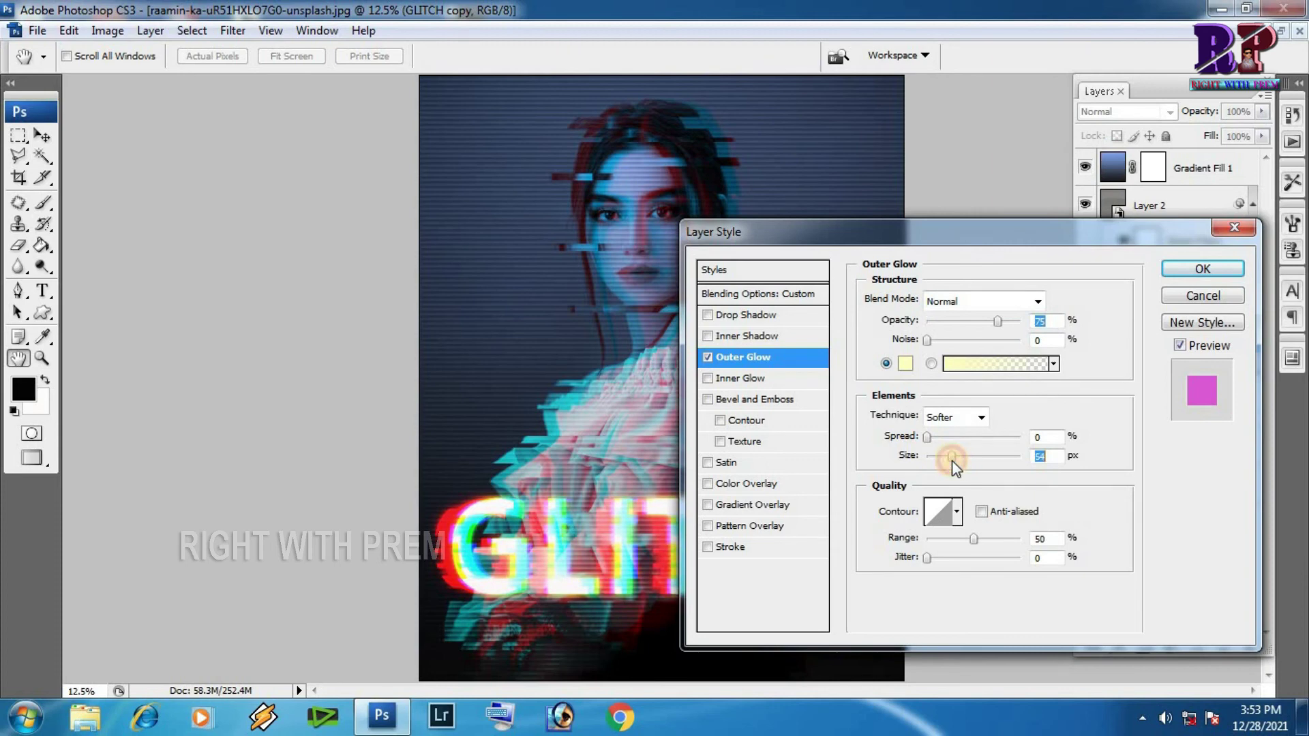
{"action": "left_click_drag", "start_coordinate": [951, 460], "coordinate": [965, 460]}
{"action": "left_click", "coordinate": [1203, 269]}
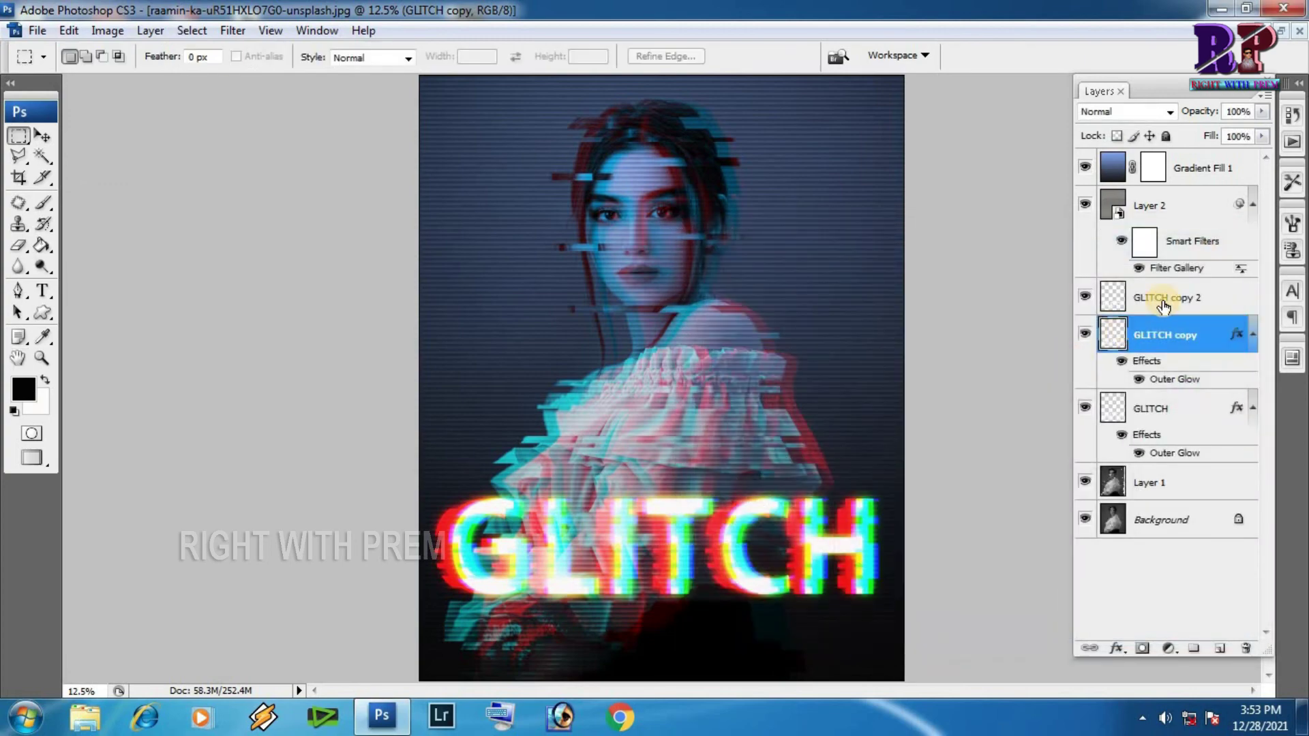
Add a Normal-mode Outer Glow of about 58 px to GLITCH copy 2, then select all three GLITCH layers
{"action": "left_click", "coordinate": [1167, 298]}
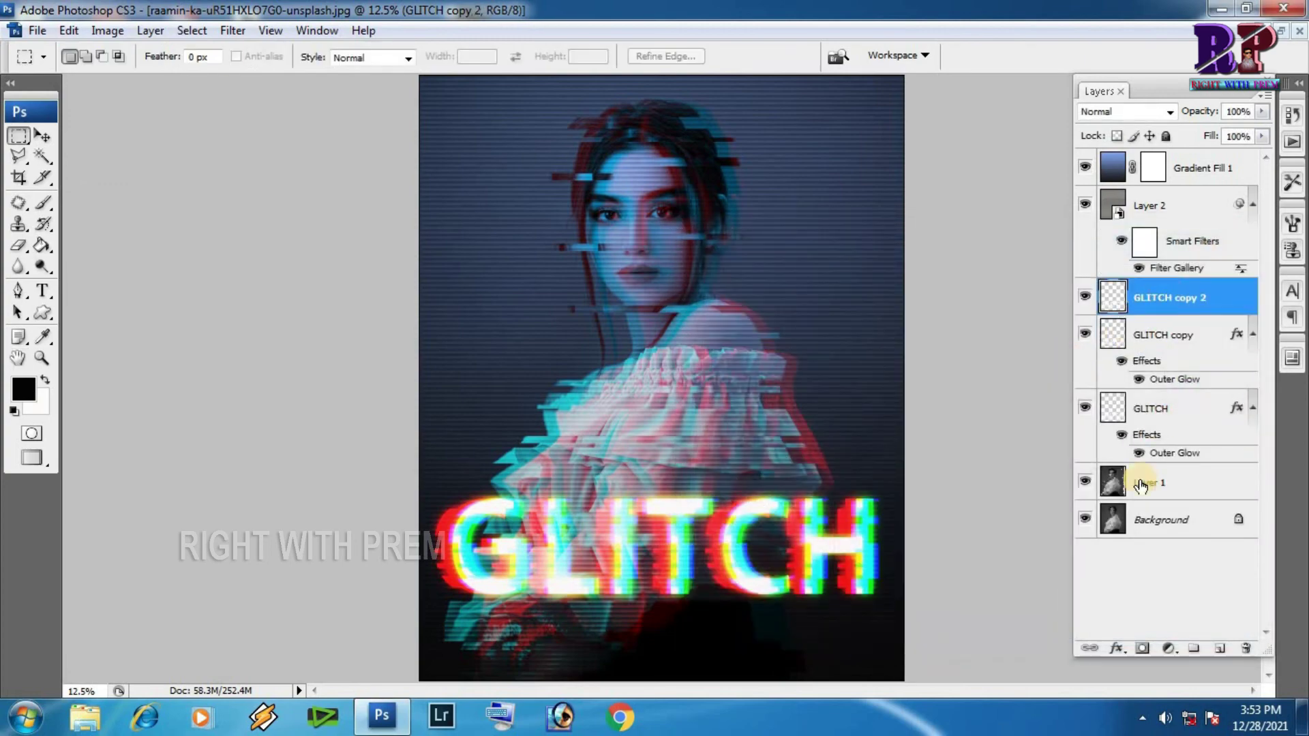
{"action": "left_click", "coordinate": [1114, 652]}
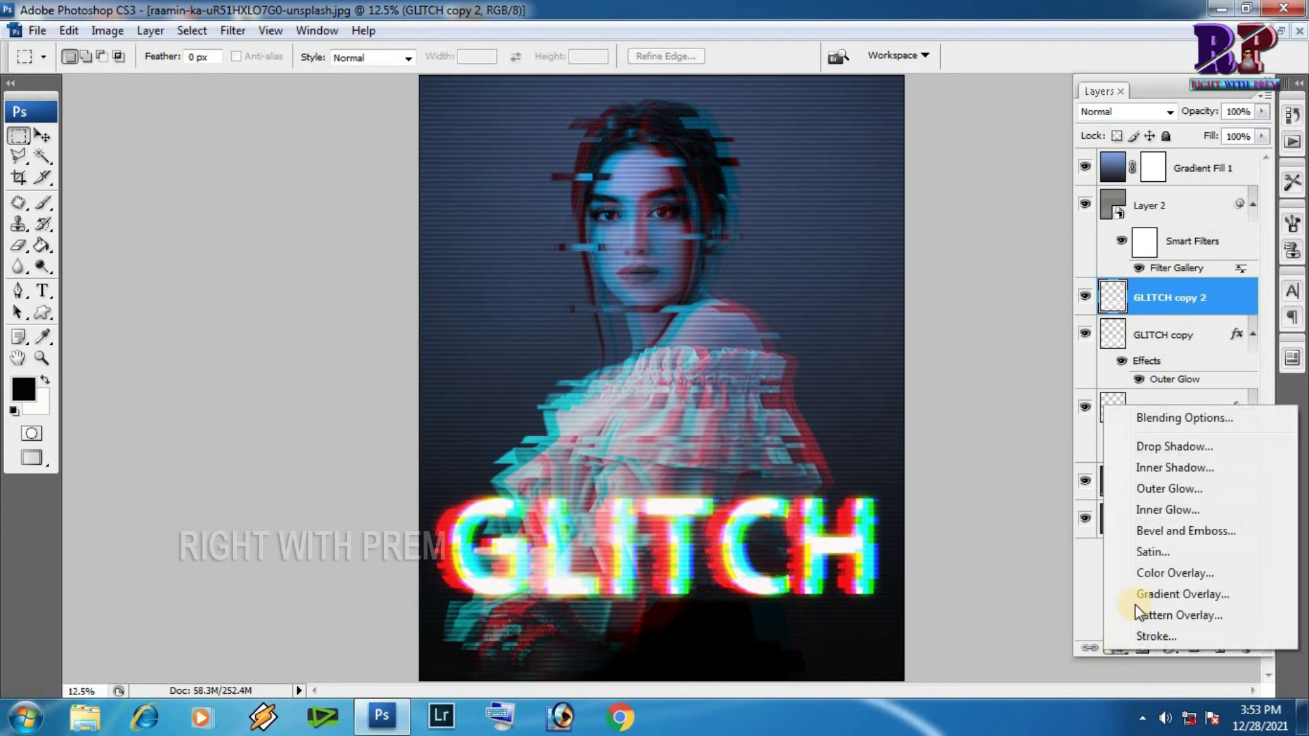
{"action": "left_click", "coordinate": [1151, 487]}
{"action": "left_click", "coordinate": [968, 300]}
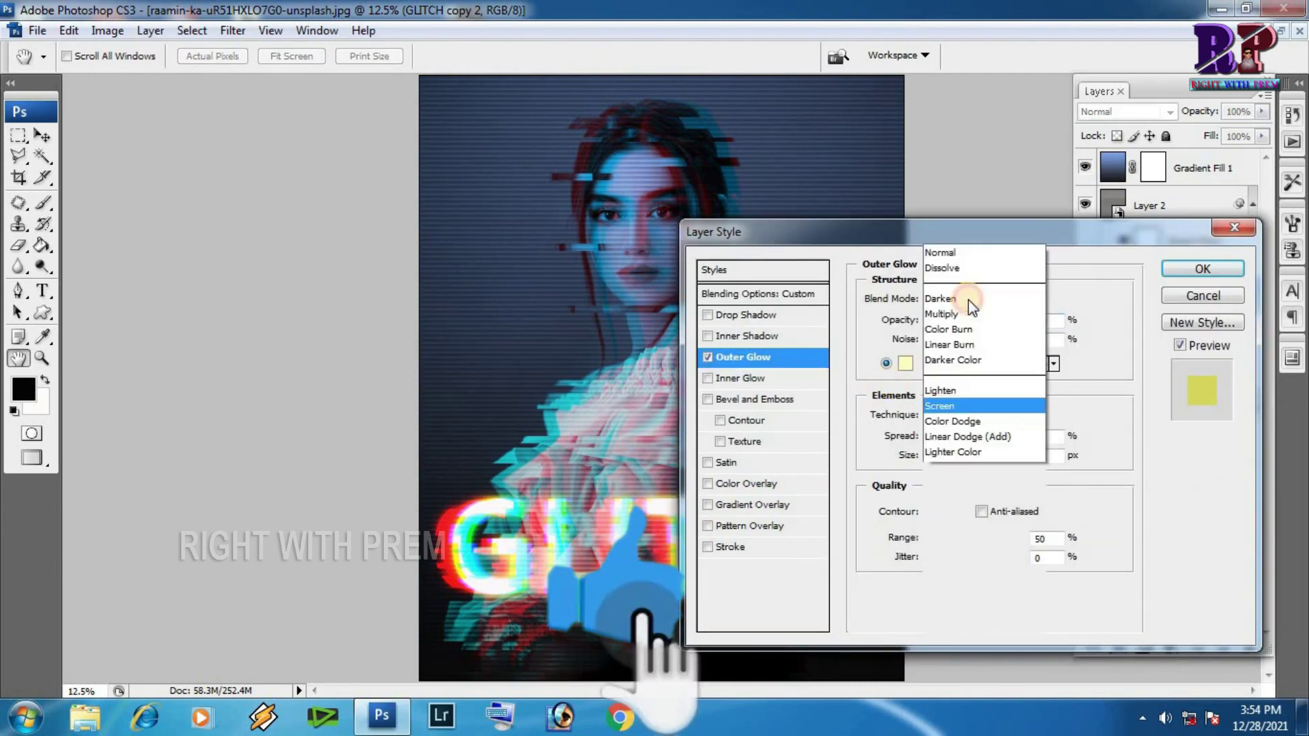
{"action": "left_click", "coordinate": [944, 9]}
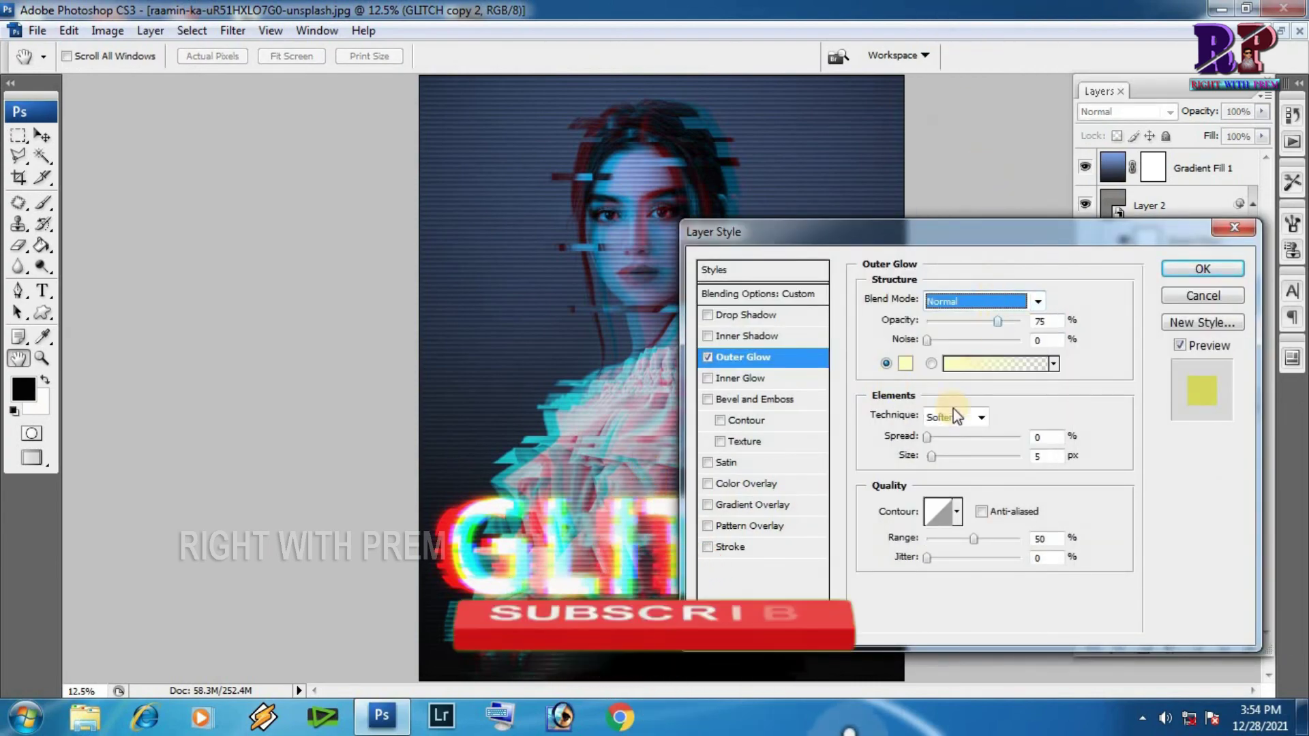
{"action": "left_click_drag", "start_coordinate": [939, 459], "coordinate": [960, 463]}
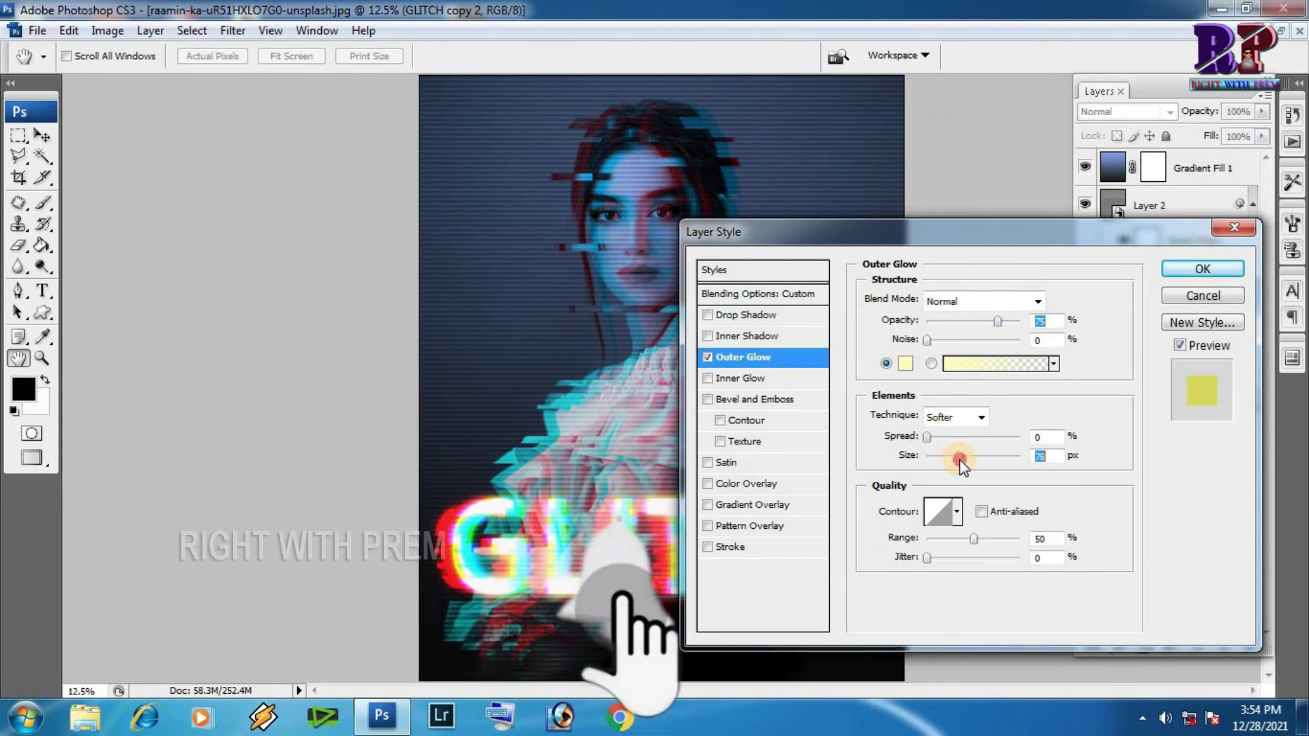
{"action": "left_click", "coordinate": [1197, 268]}
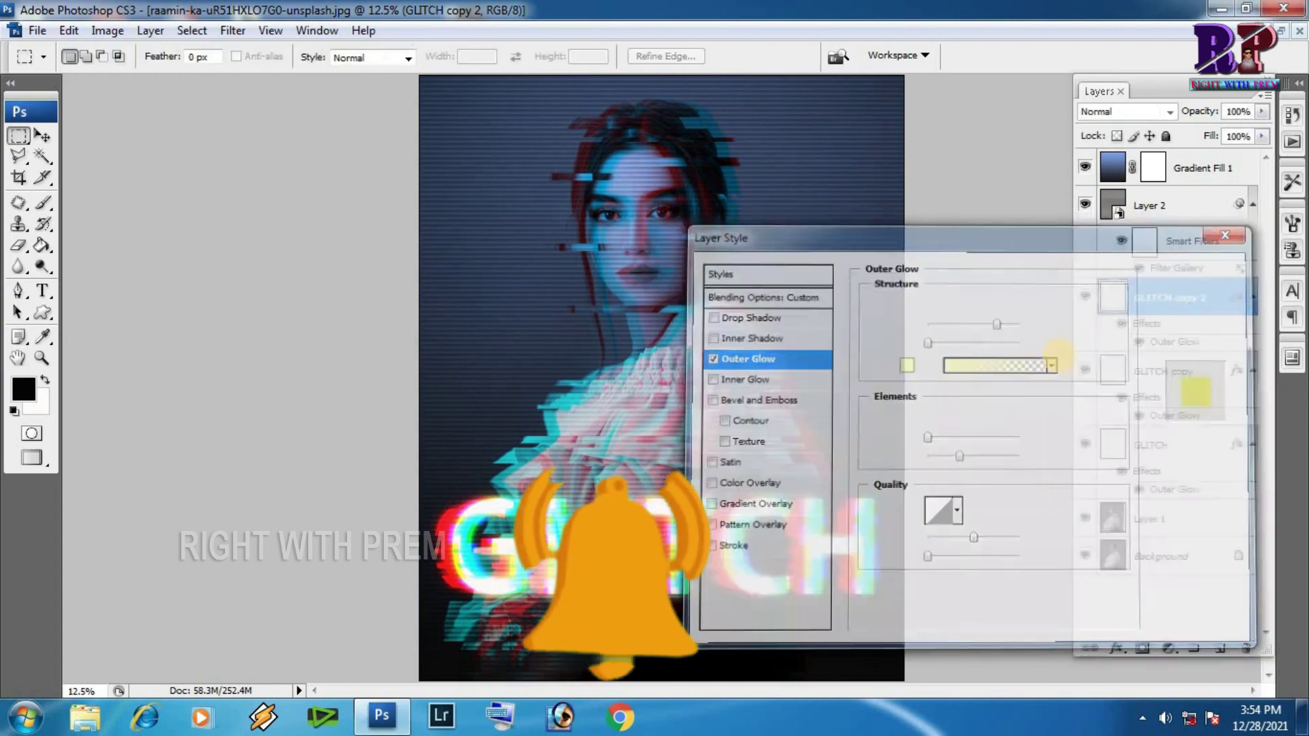
{"action": "left_click", "coordinate": [1177, 450], "text": "shift"}
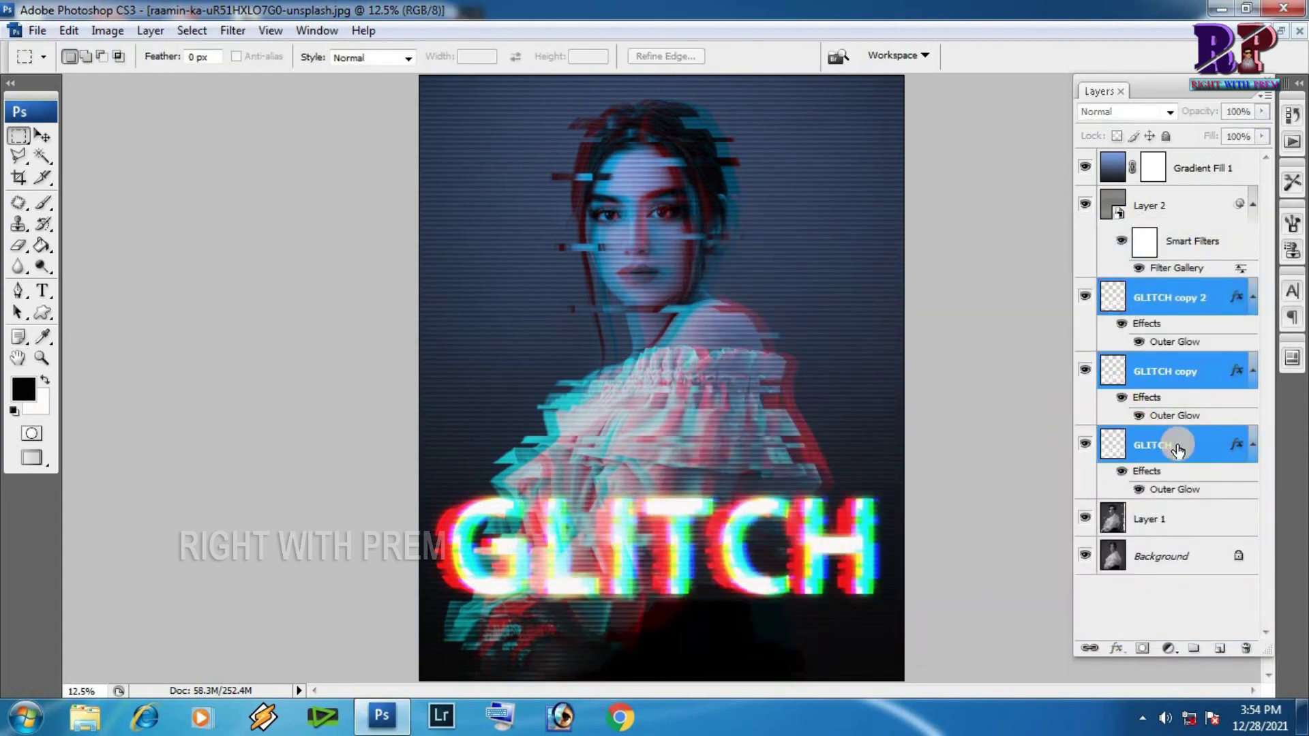
Convert the three selected GLITCH layers into one smart object, then zoom in to inspect and back out
{"action": "right_click", "coordinate": [1219, 298]}
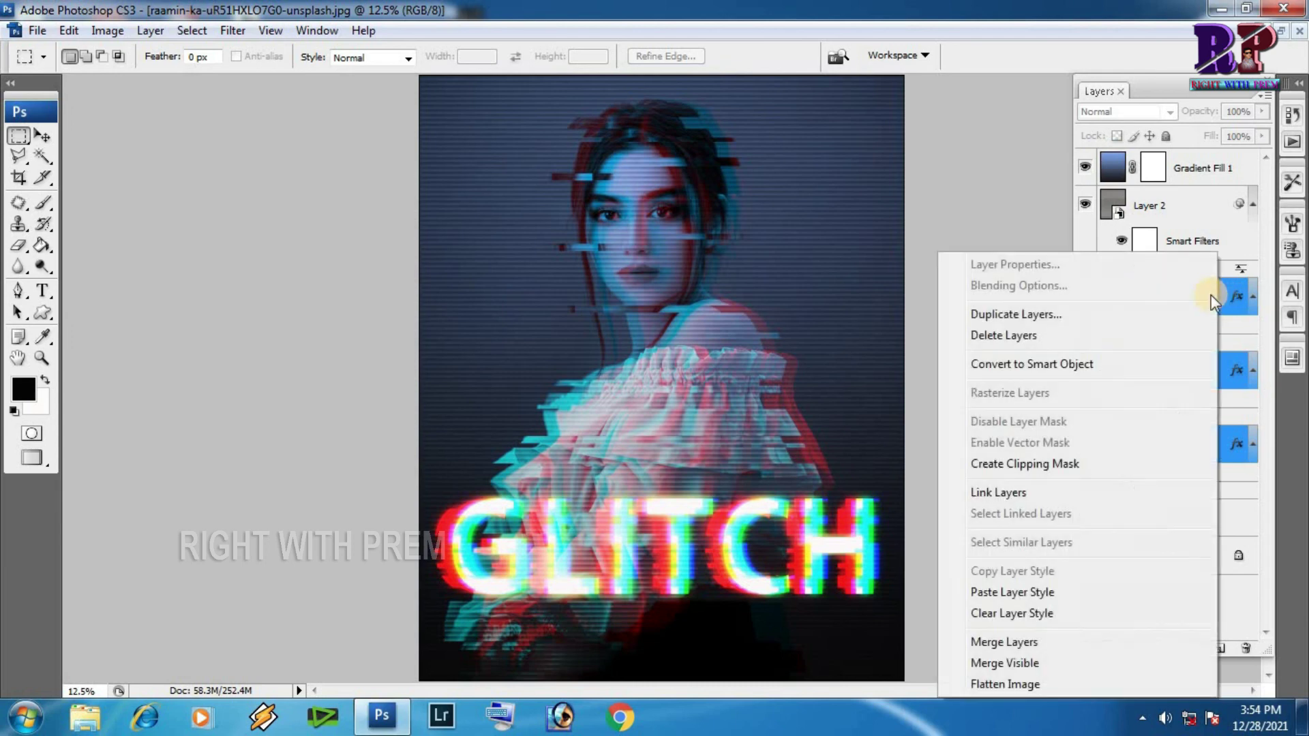
{"action": "left_click", "coordinate": [1040, 364]}
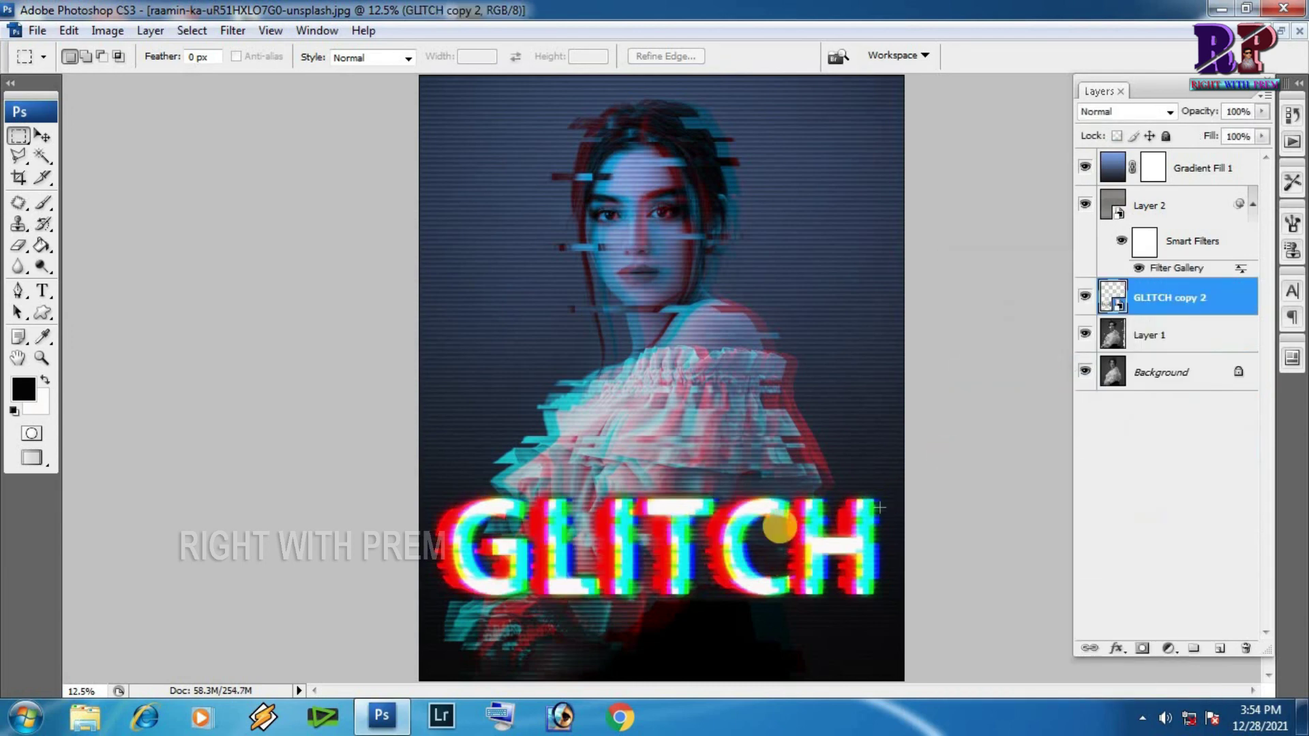
{"action": "left_click_drag", "start_coordinate": [498, 470], "coordinate": [771, 609]}
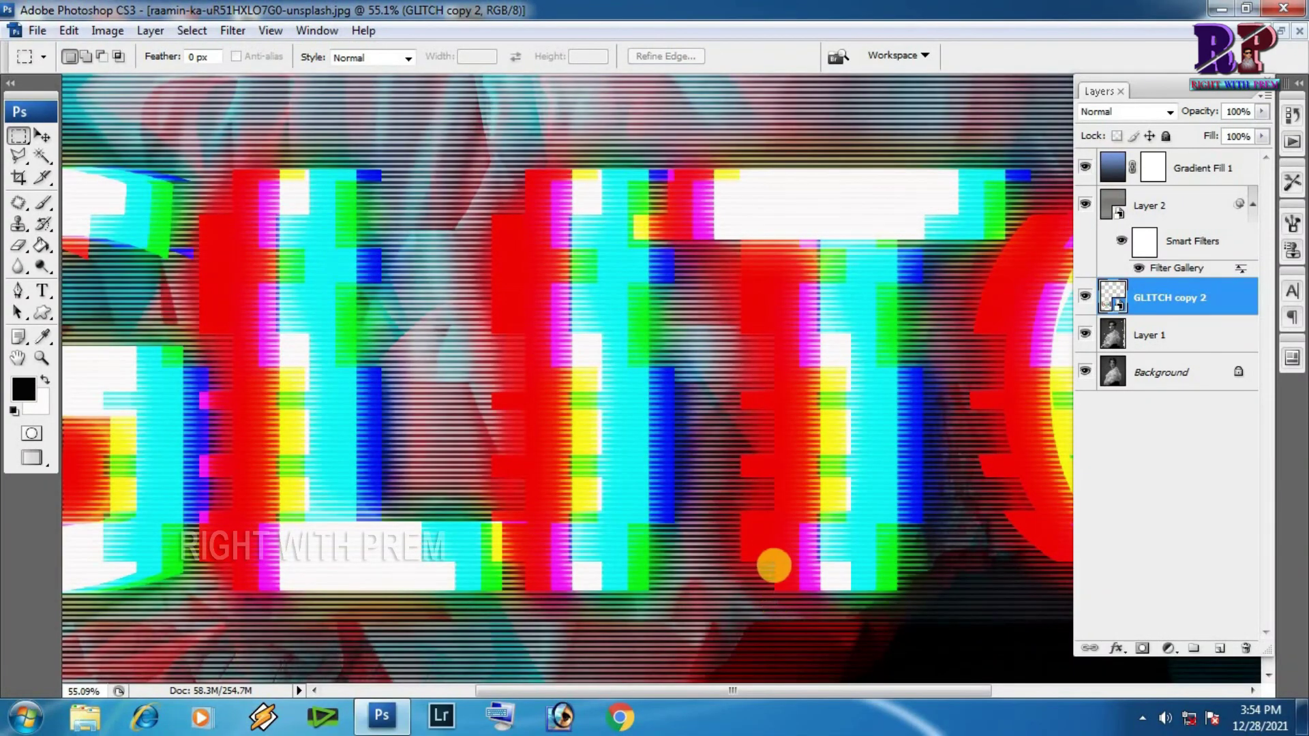
{"action": "key", "text": "ctrl+minus"}
{"action": "key", "text": "ctrl+minus"}
{"action": "key", "text": "ctrl+minus"}
{"action": "key", "text": "ctrl+minus"}
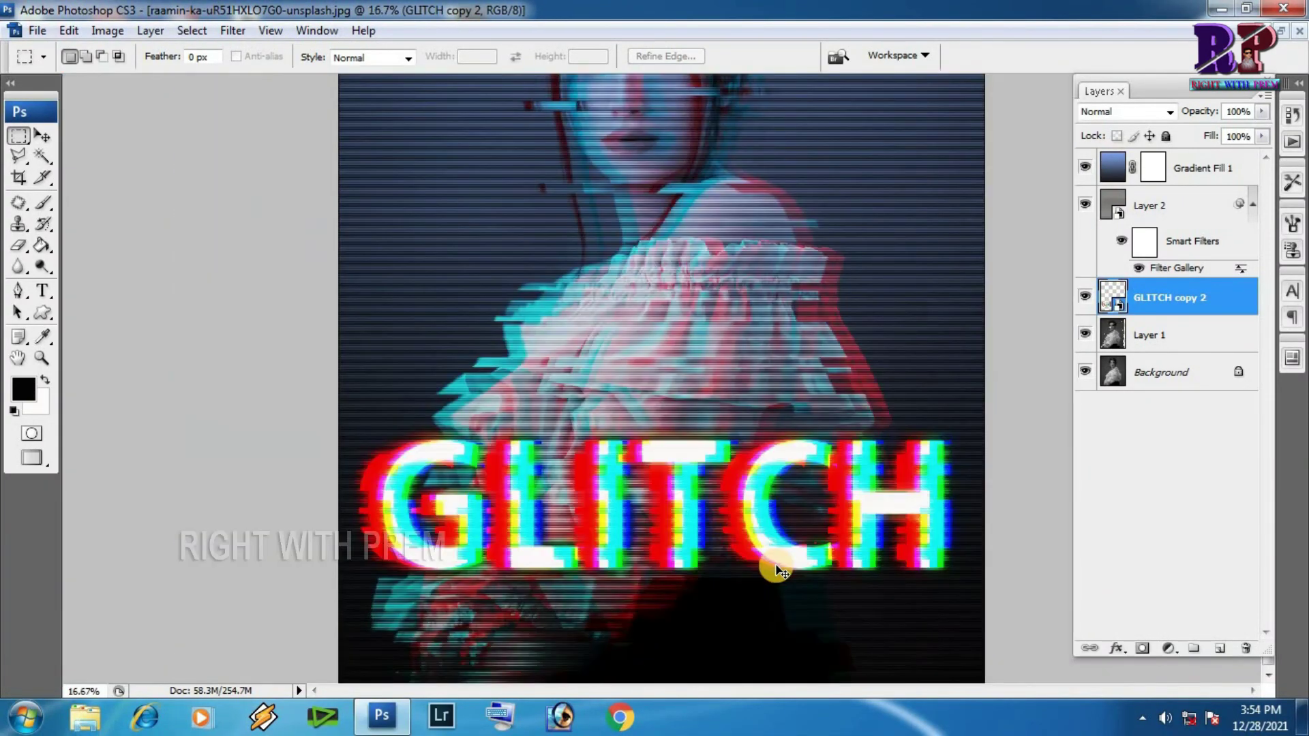
{"action": "key", "text": "ctrl+minus"}
{"action": "key", "text": "ctrl+minus"}
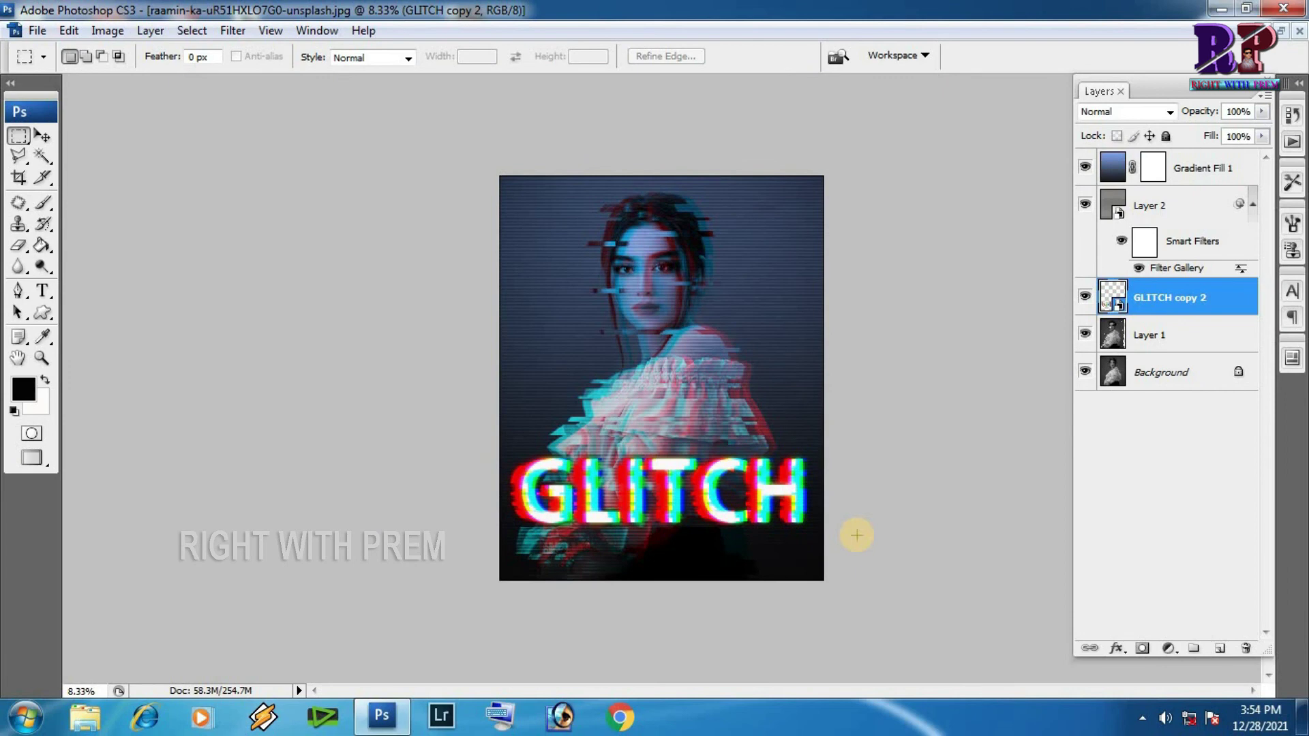